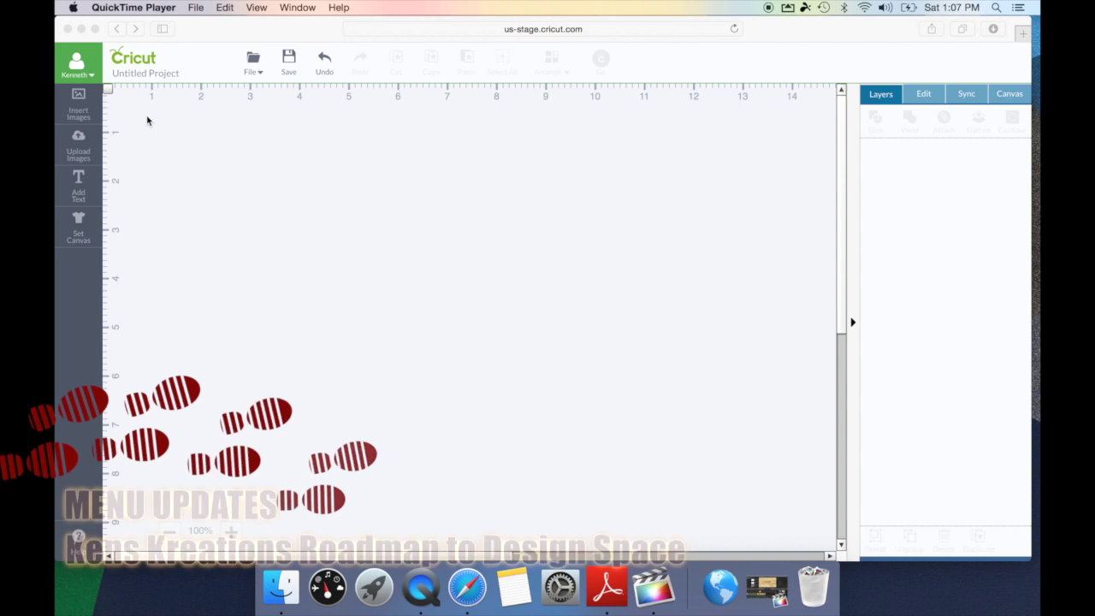
- Open the custom materials manager, look through the dial presets and custom materials with their cut pressures, and close the list
left_click(97, 84)
left_click(97, 83)
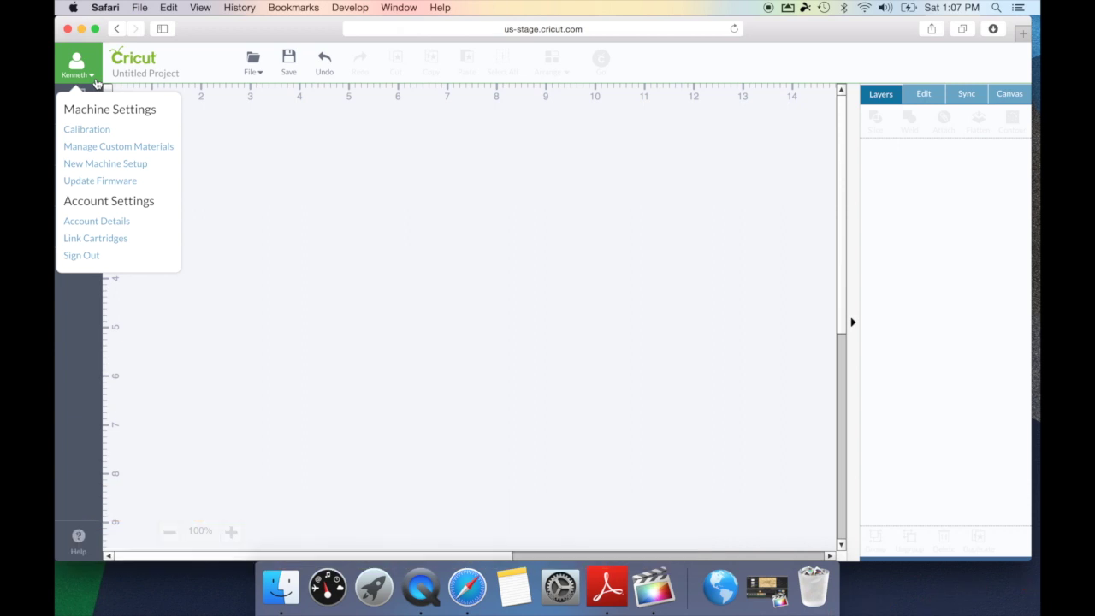
left_click(134, 155)
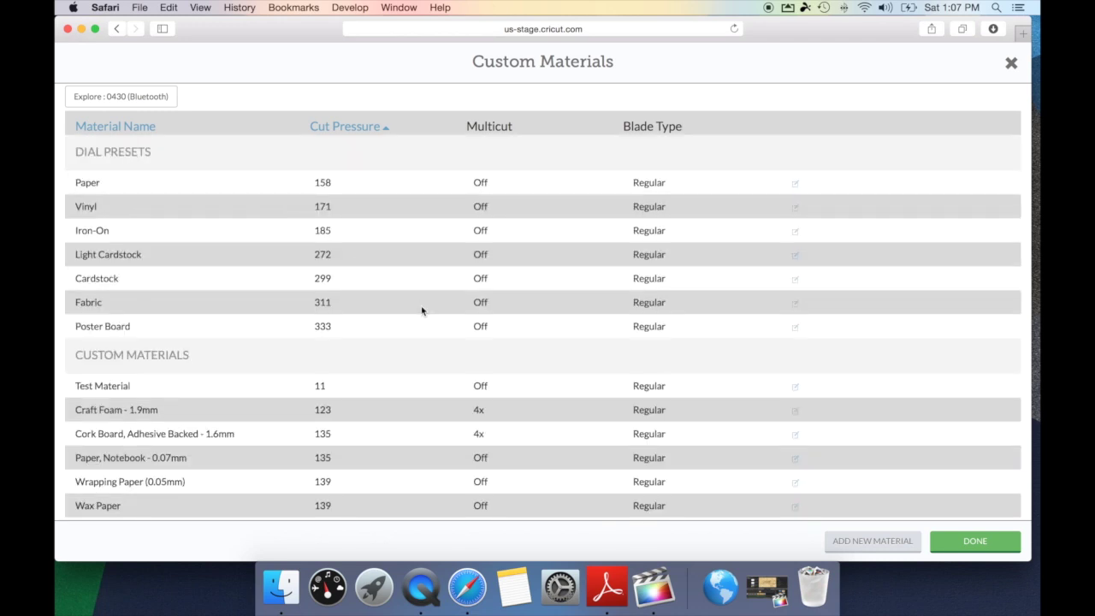
scroll(421, 310, "down", 5)
scroll(421, 308, "down", 10)
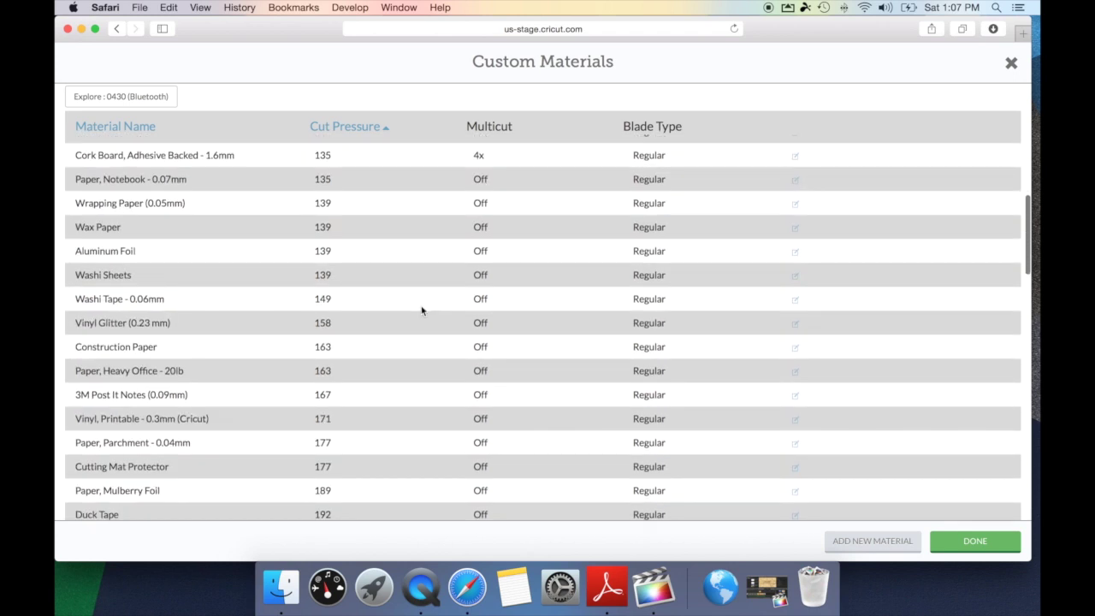
scroll(421, 310, "down", 8)
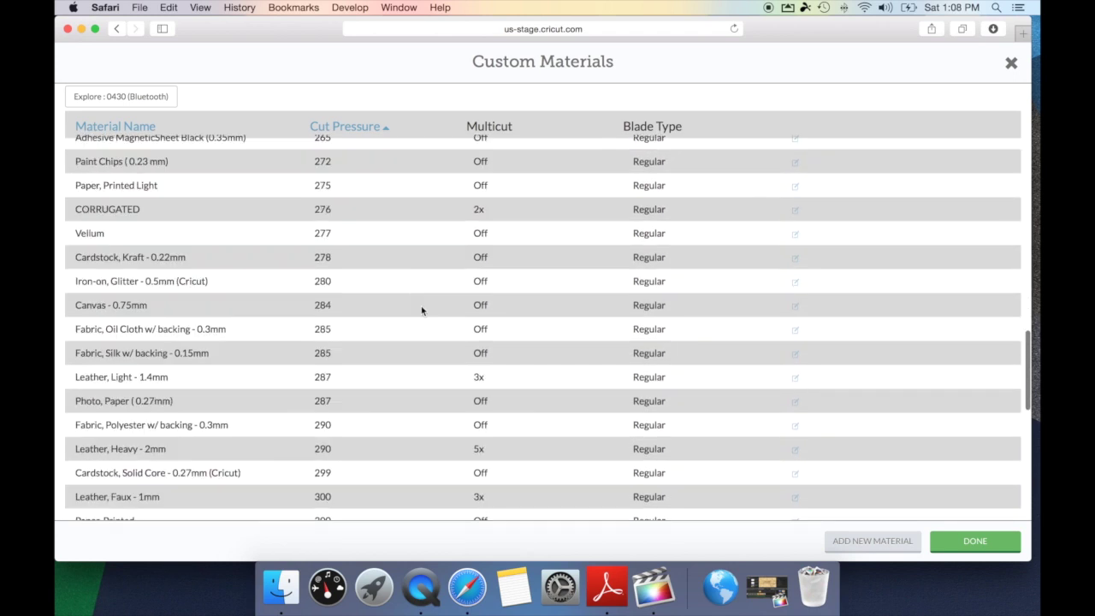
left_click(877, 540)
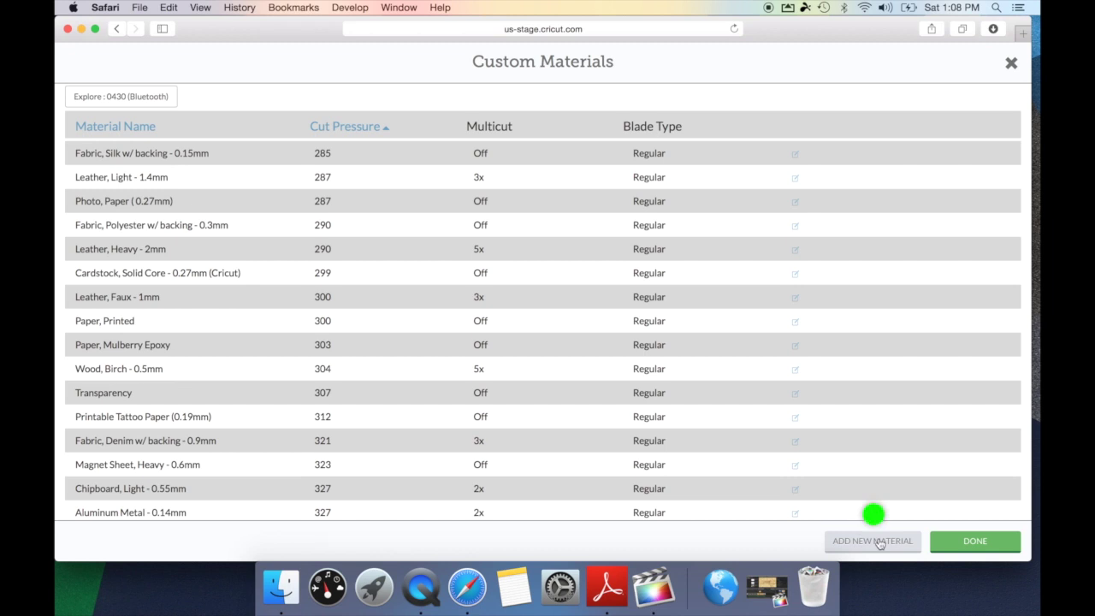
scroll(796, 360, "up", 10)
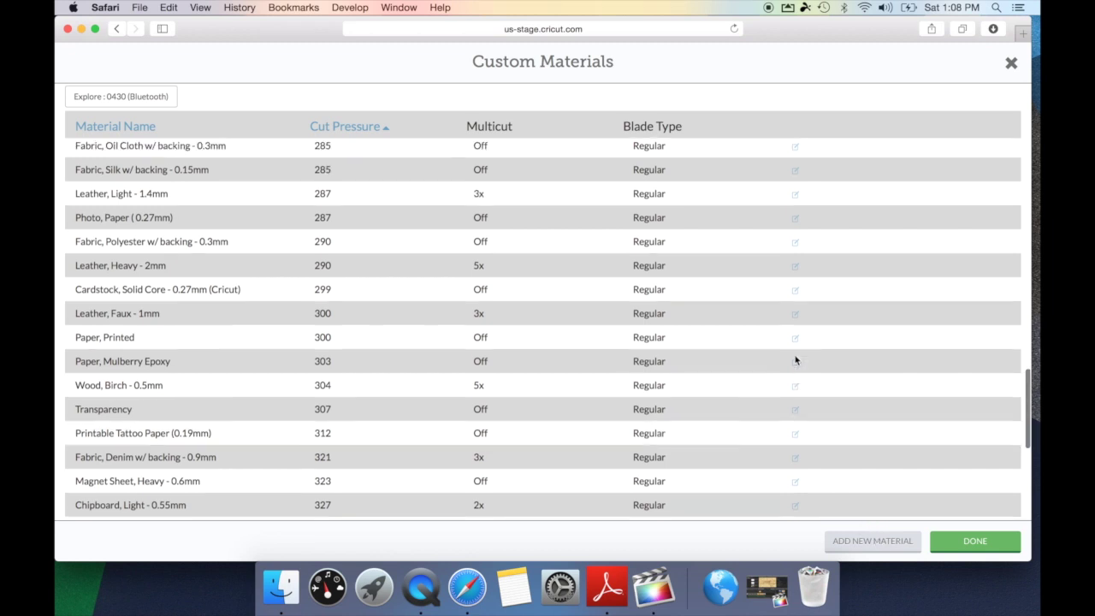
left_click(795, 187)
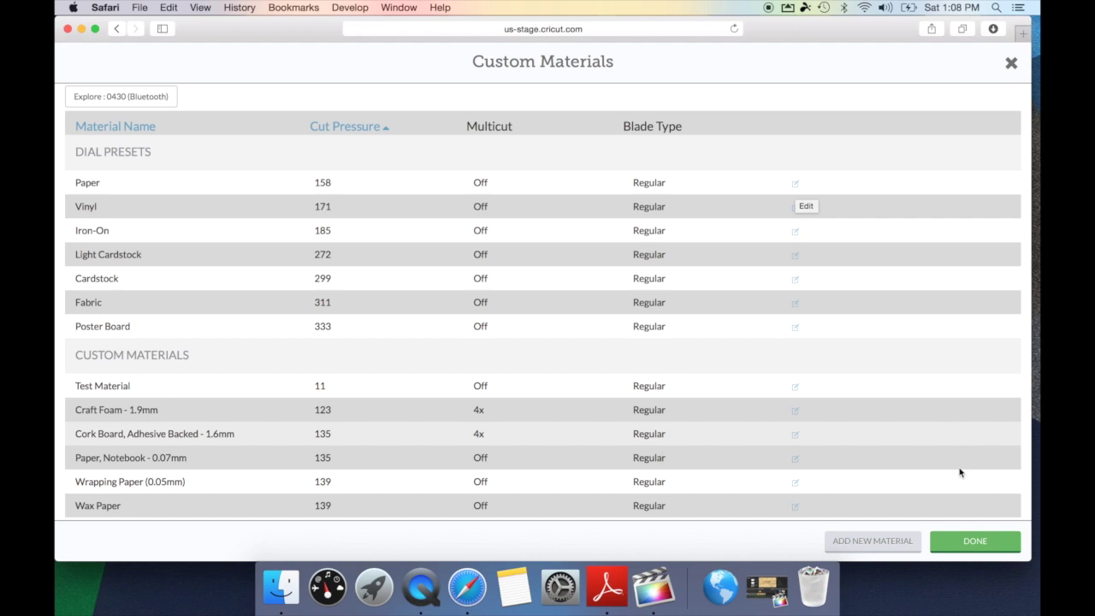
left_click(982, 548)
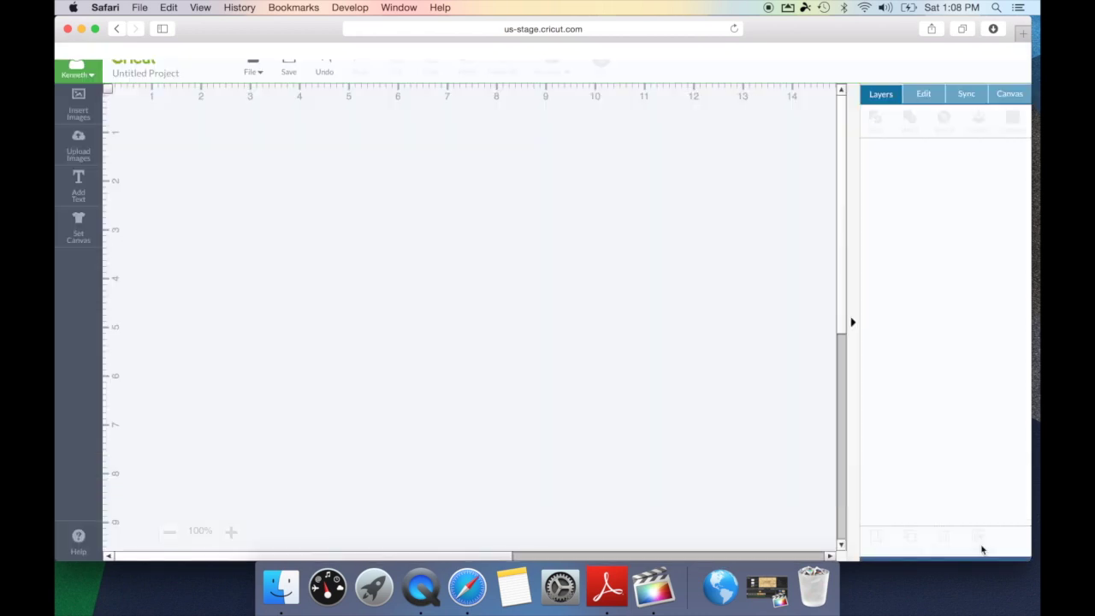
- Open the image library with large thumbnails and view the details of the Elsa With Snowflakes image
left_click(91, 75)
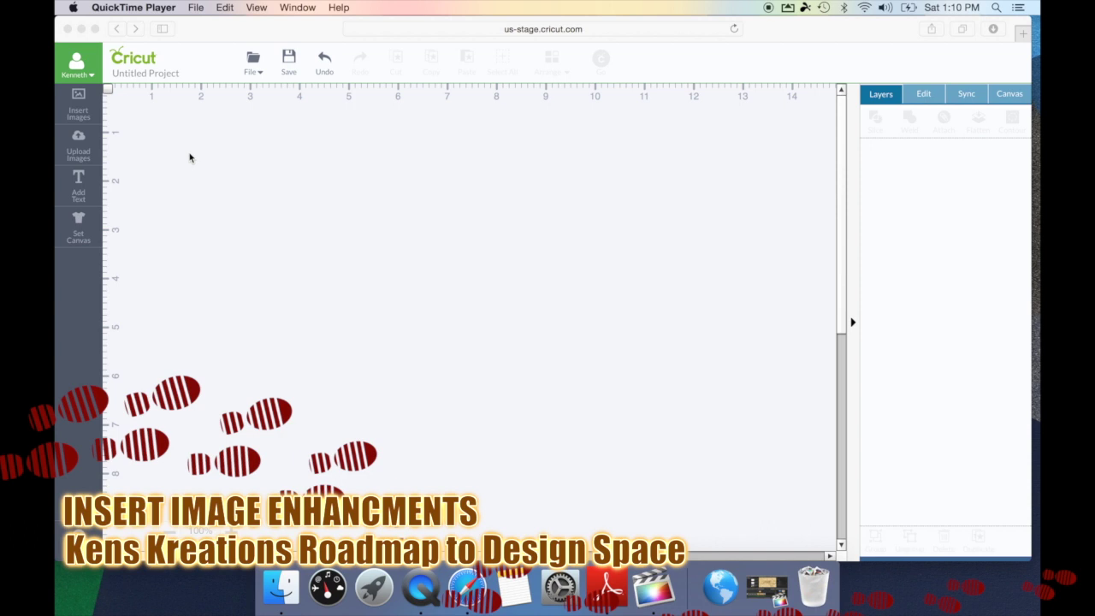
left_click(113, 106)
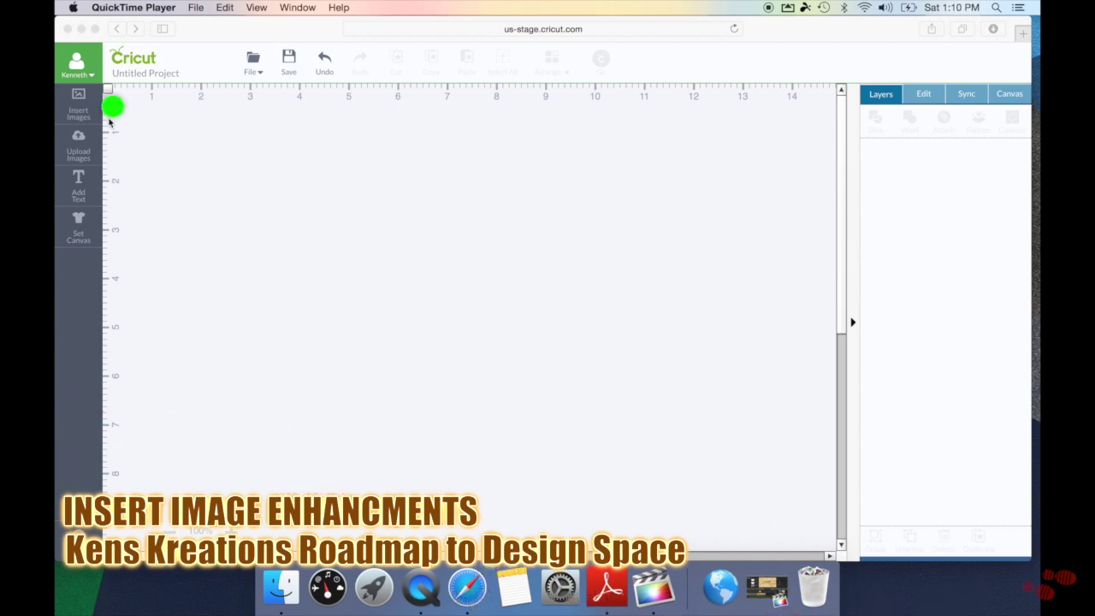
left_click(76, 112)
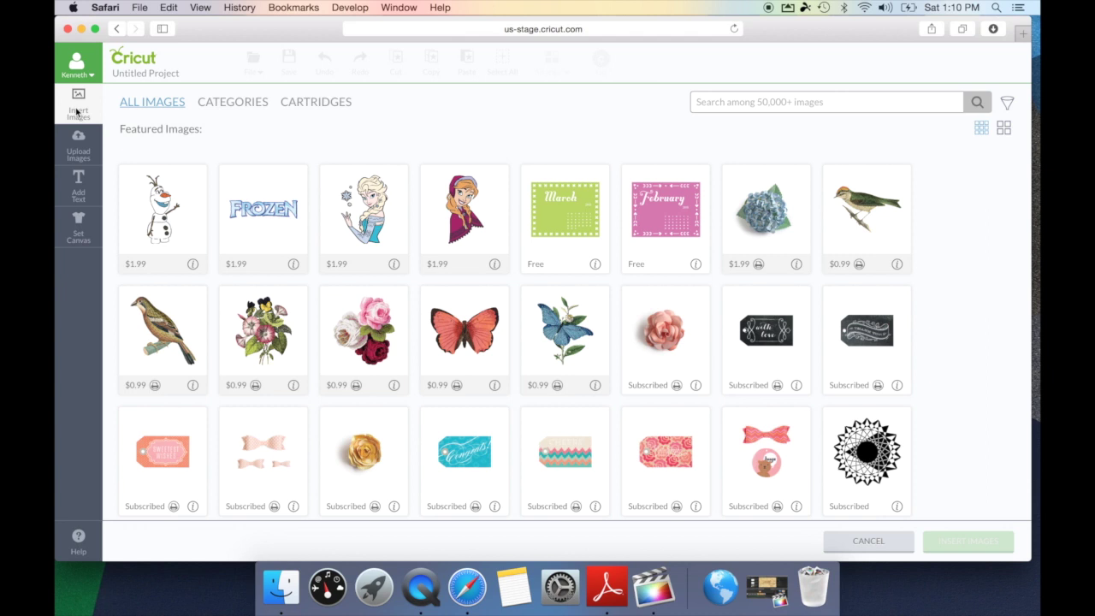
left_click(1006, 130)
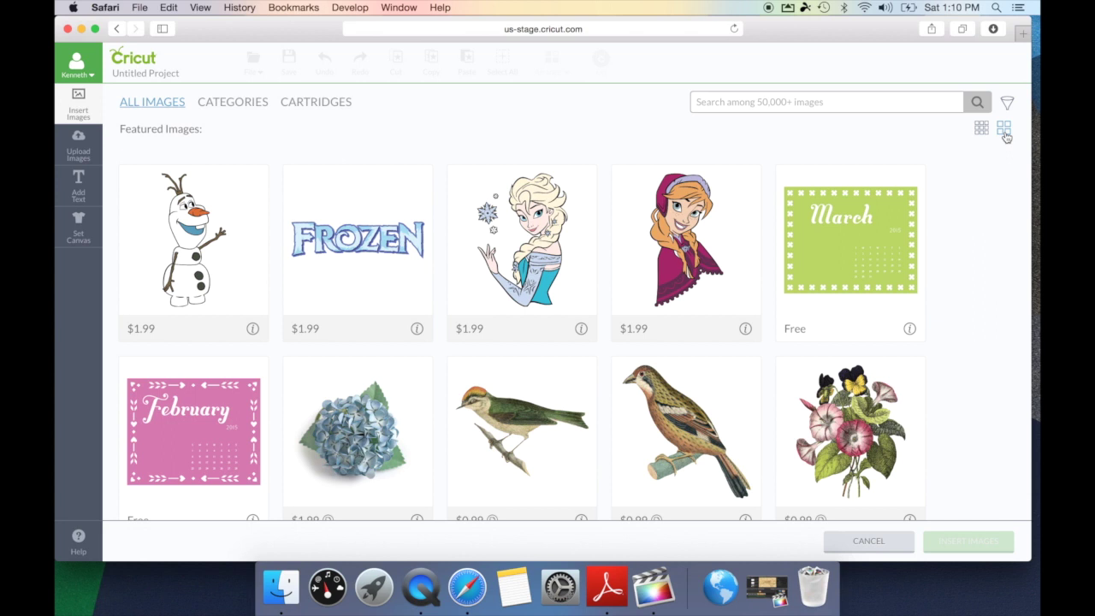
left_click(581, 332)
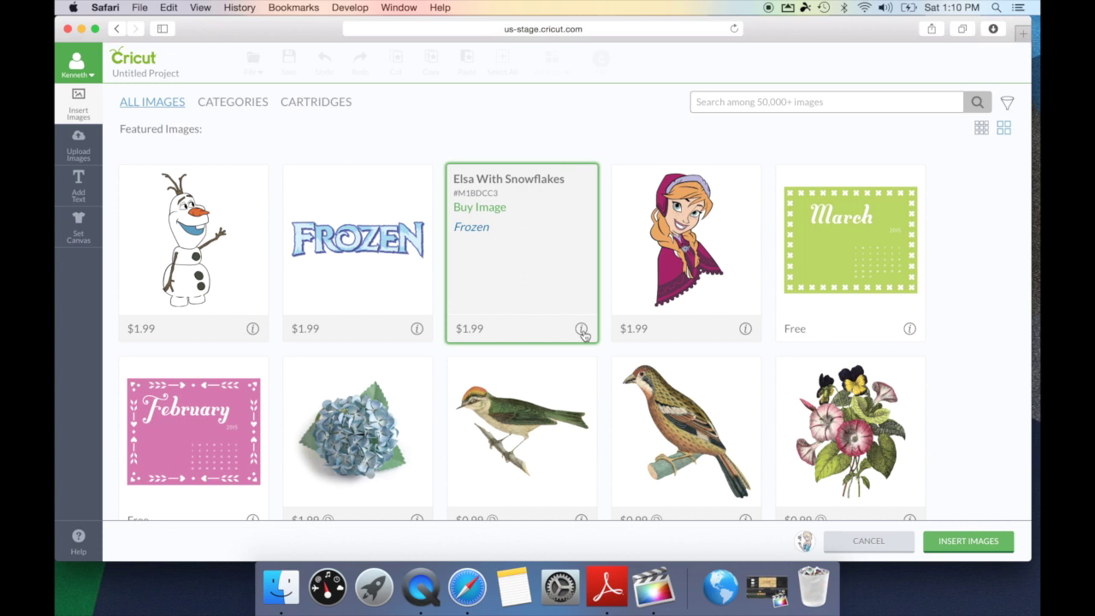
left_click(581, 331)
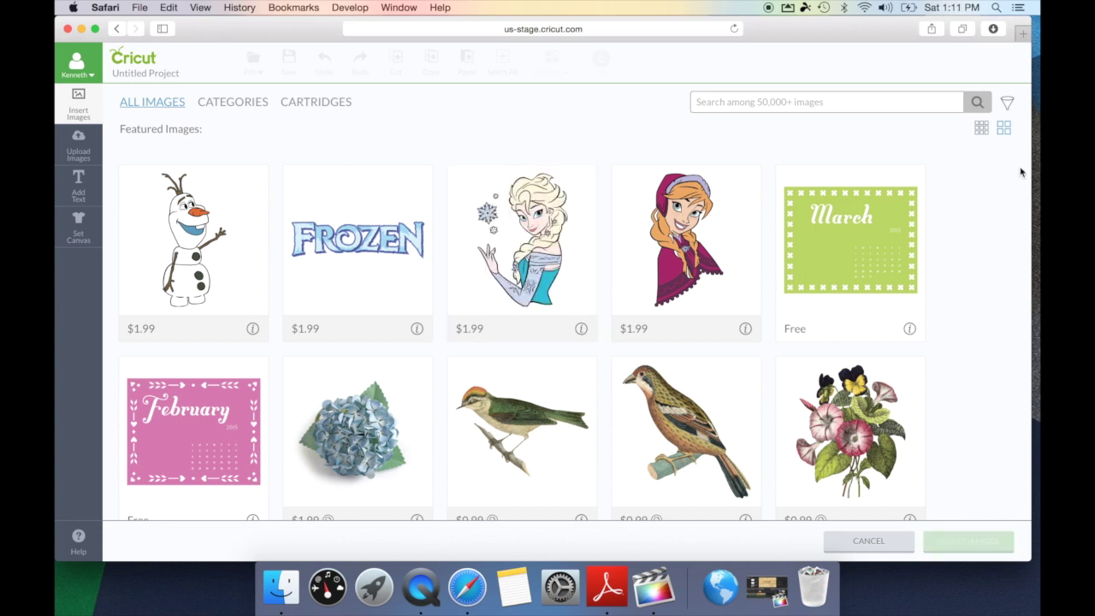
- Return the image library to small thumbnails and check the details of the Anna image
left_click(983, 129)
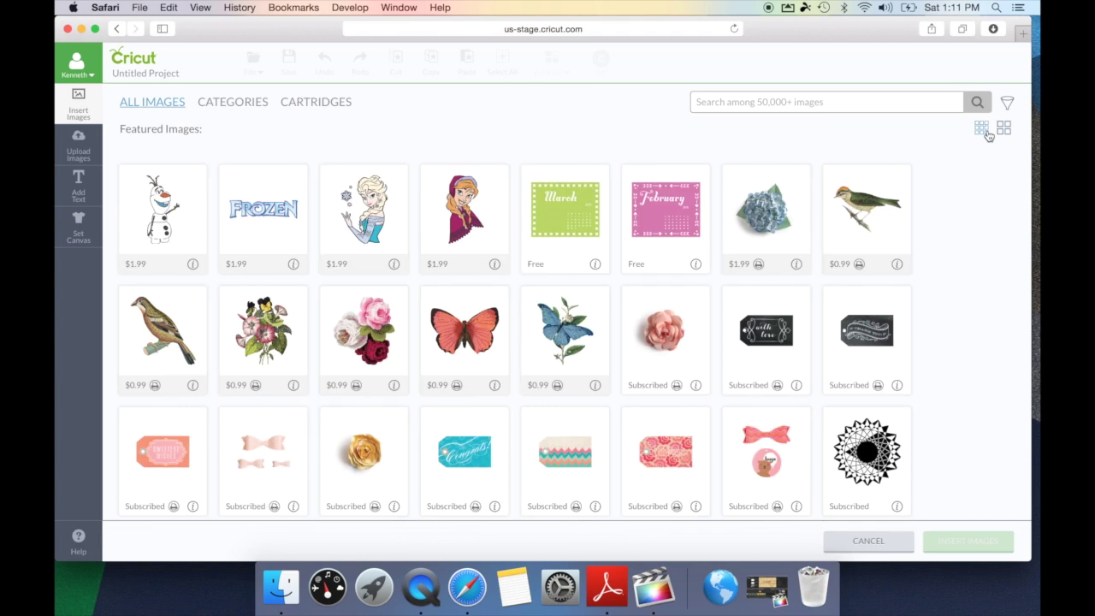
left_click(494, 266)
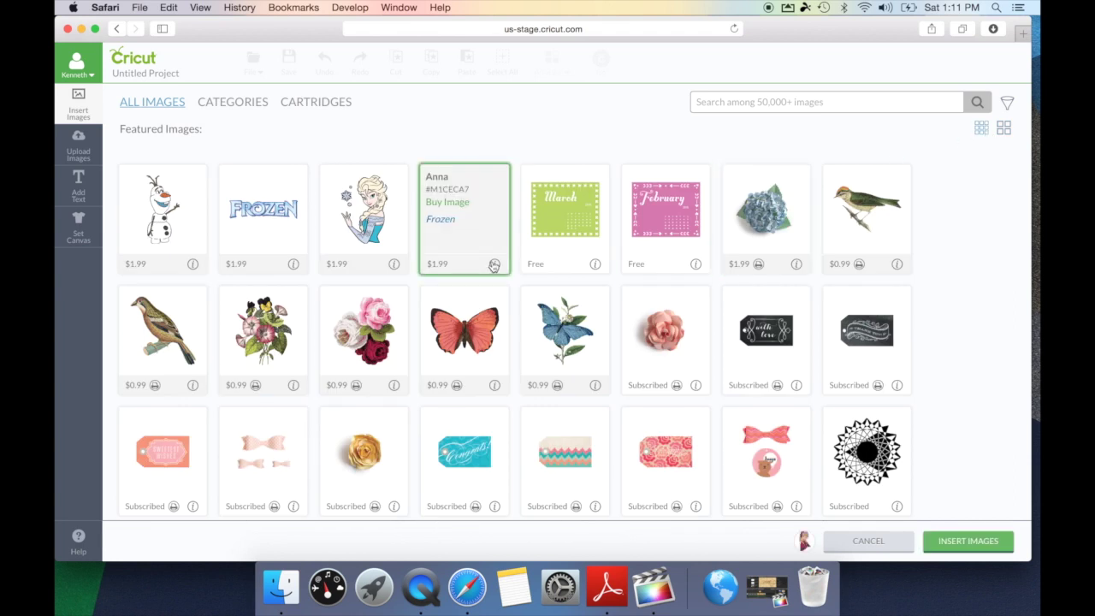
left_click(493, 265)
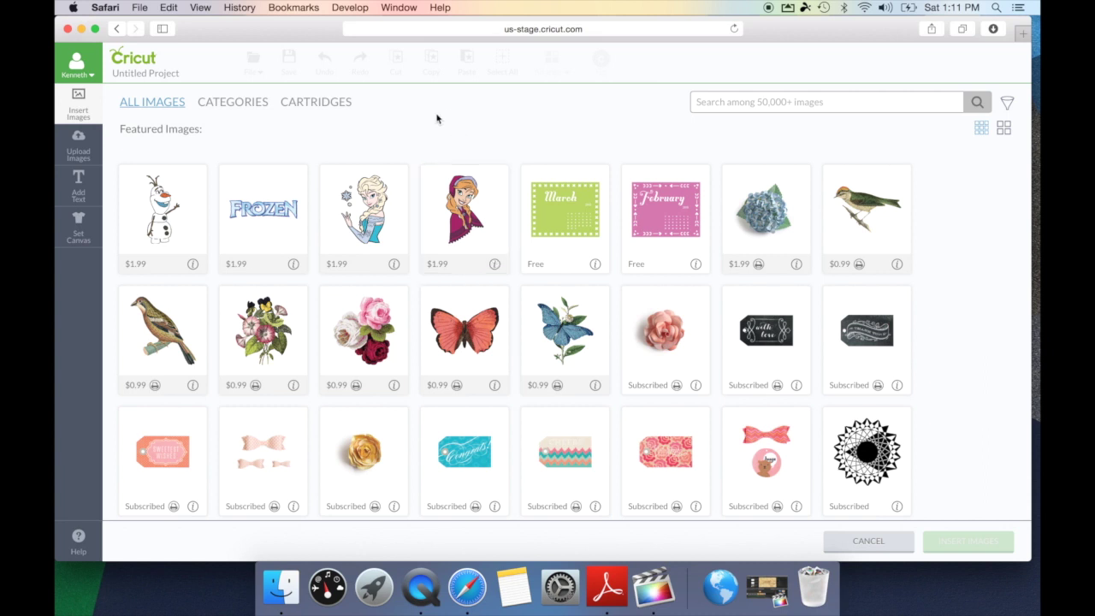
- Browse the image library by category and show the images in the Easter category
left_click(240, 106)
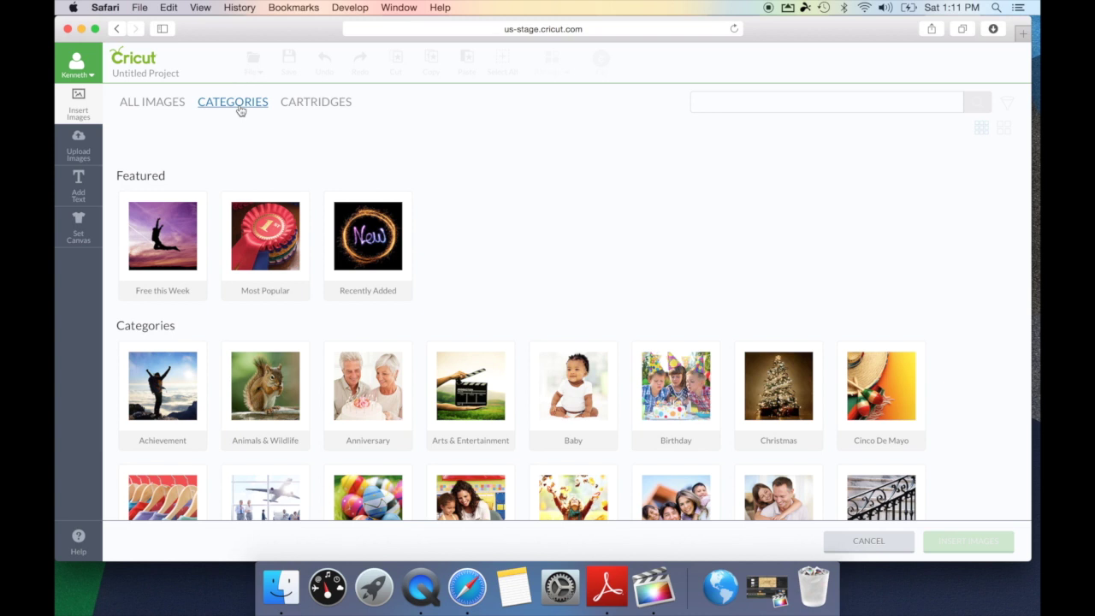
left_click(241, 143)
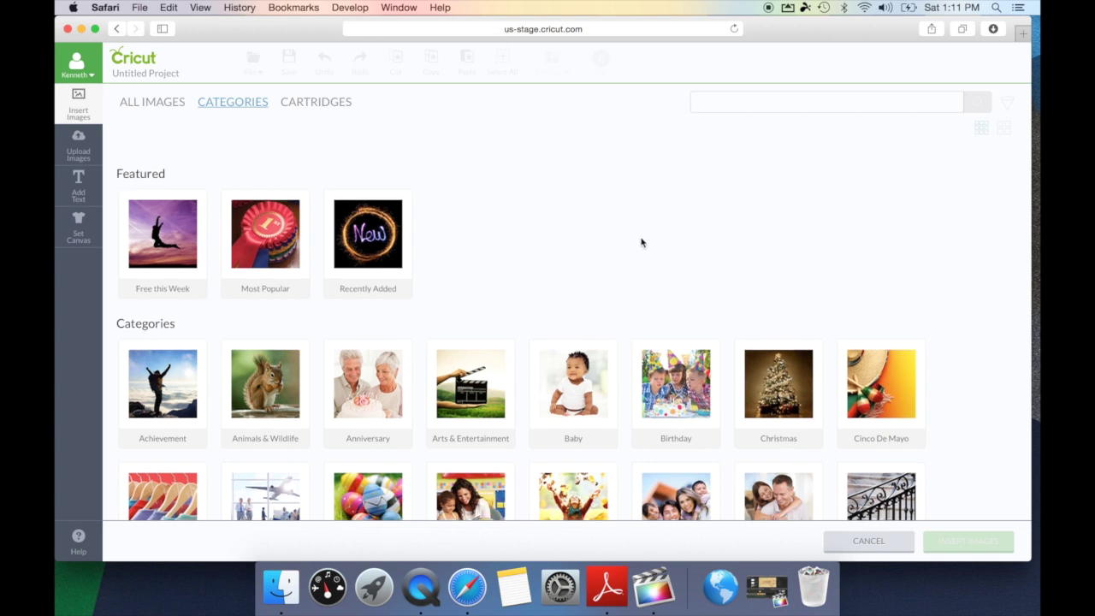
scroll(641, 242, "down", 3)
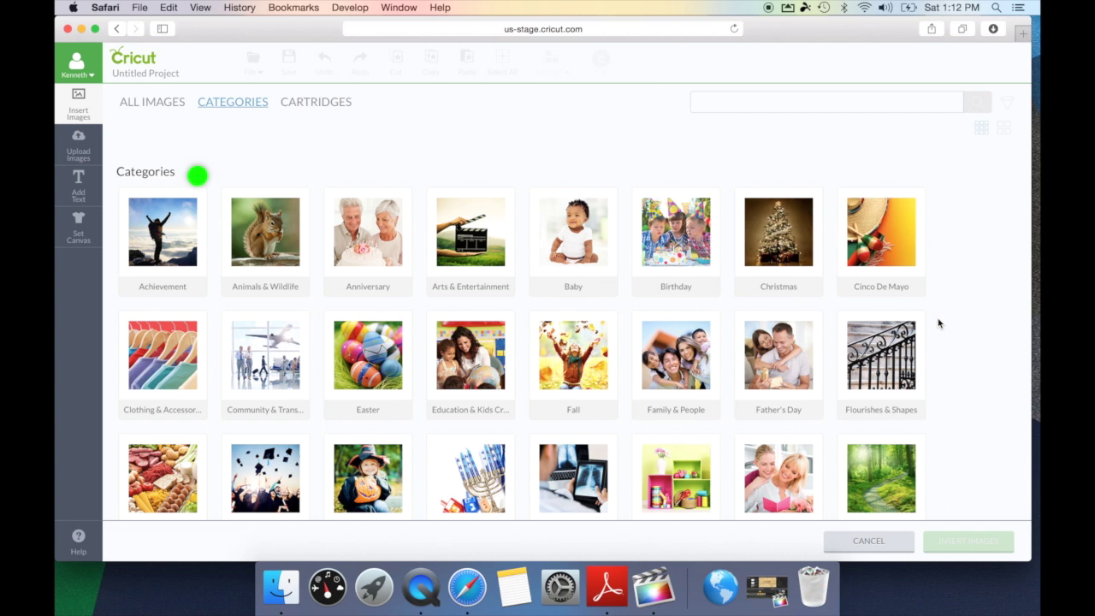
left_click(390, 378)
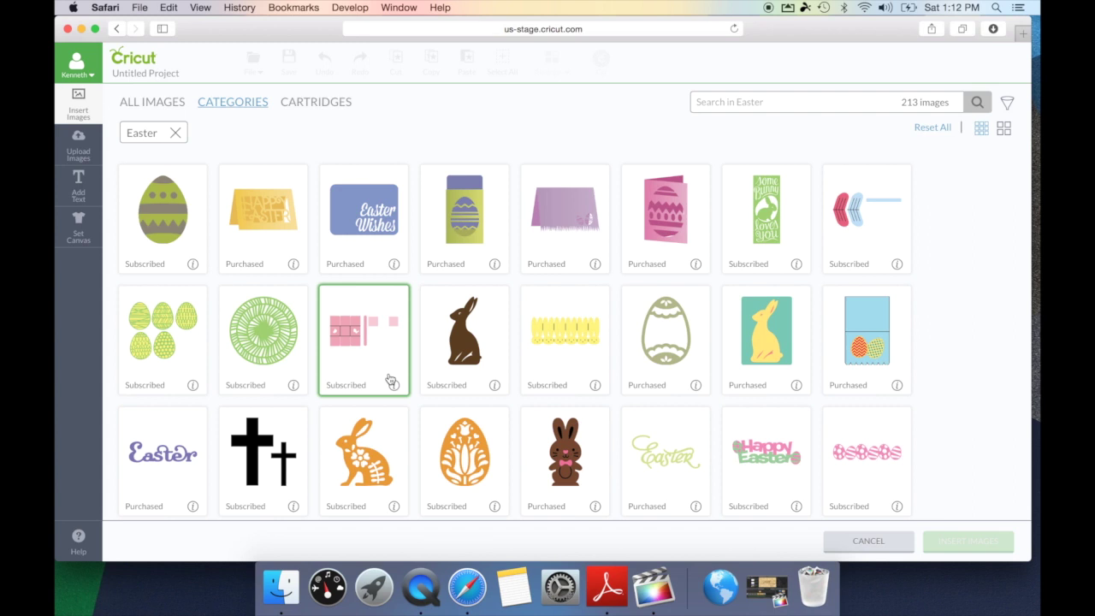
left_click(204, 133)
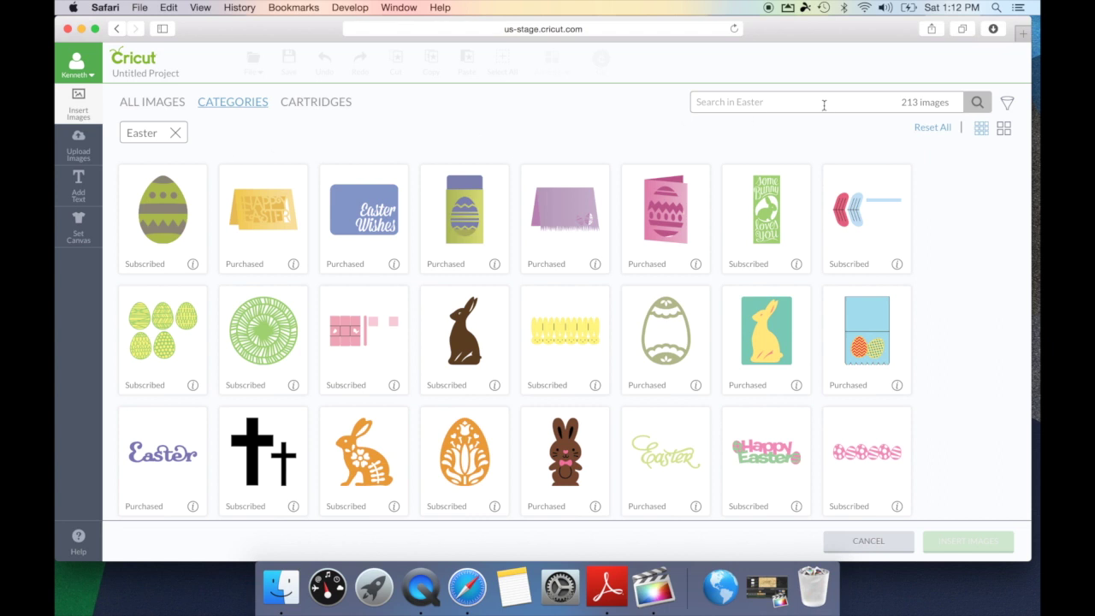
- Search the Easter category for "bunny", and remove the Easter filter after viewing the matching images
left_click(670, 101)
type("b")
type("ny")
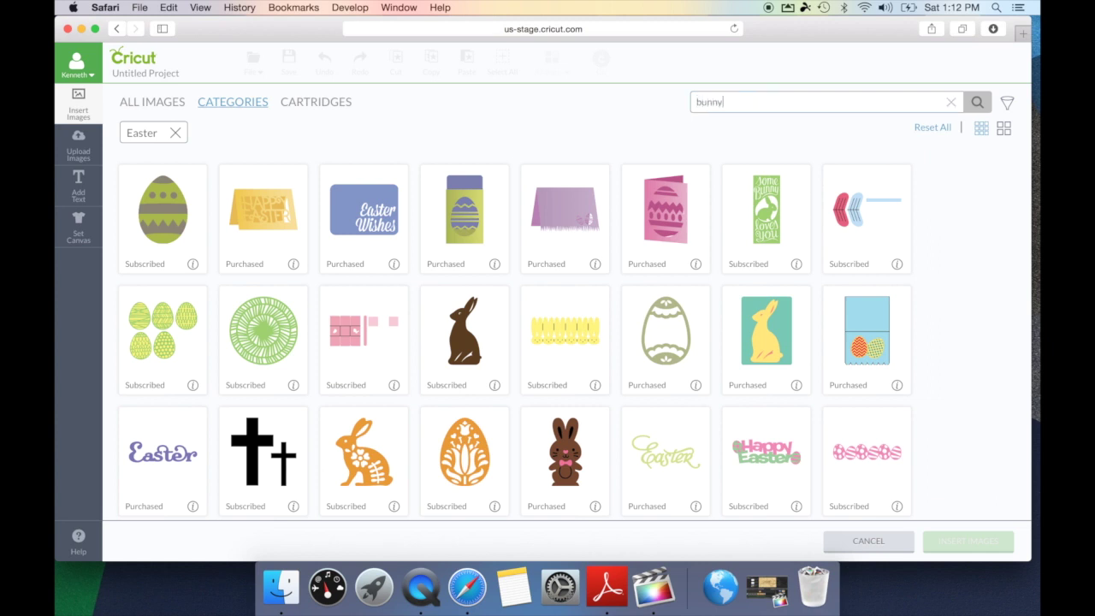
key("Return")
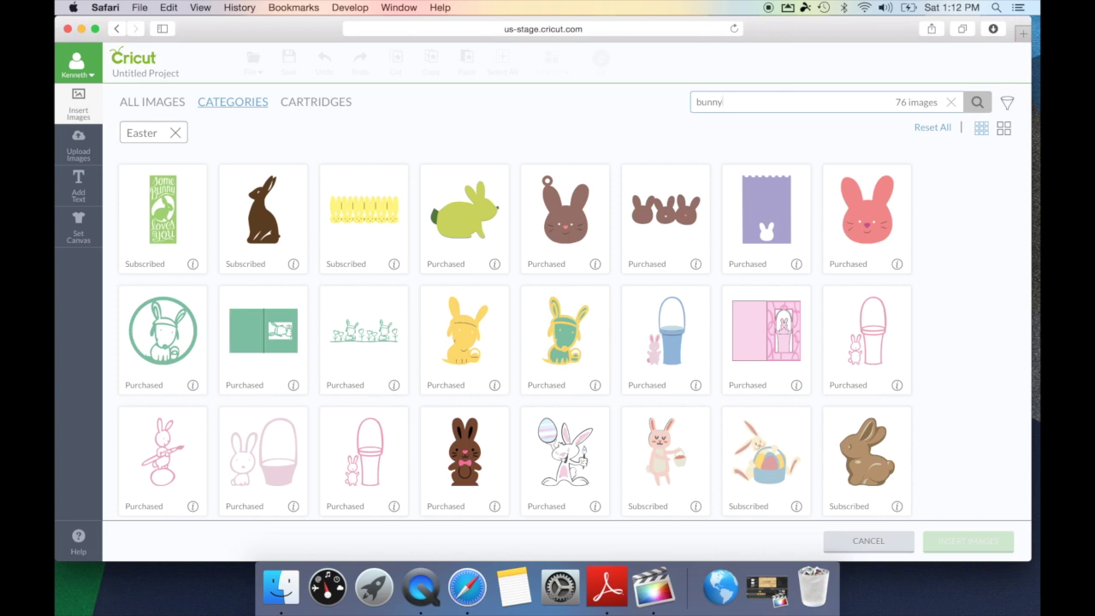
left_click(208, 131)
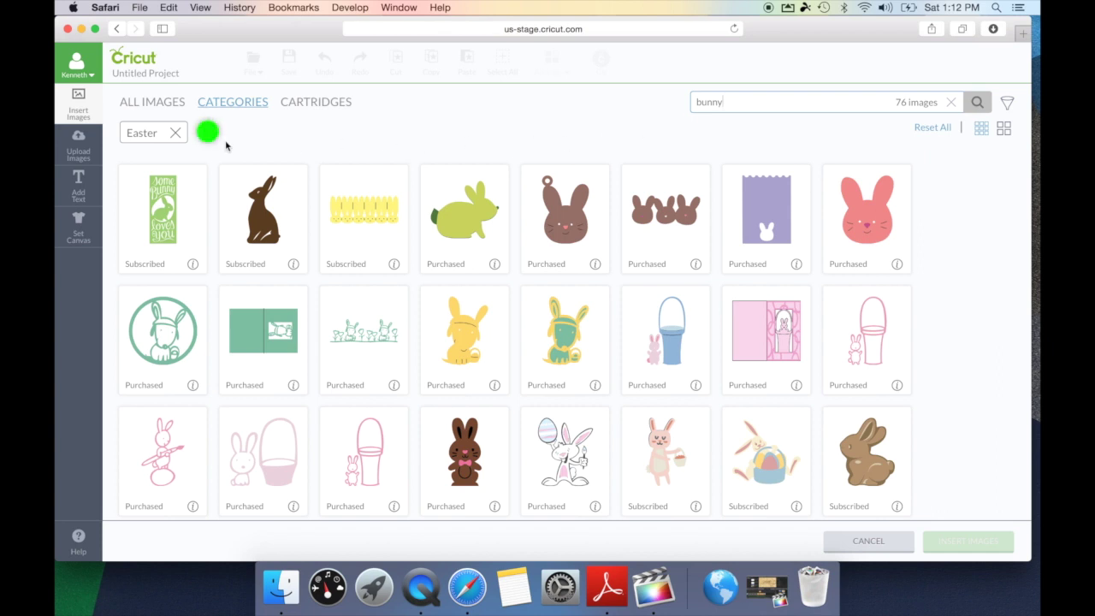
left_click(177, 135)
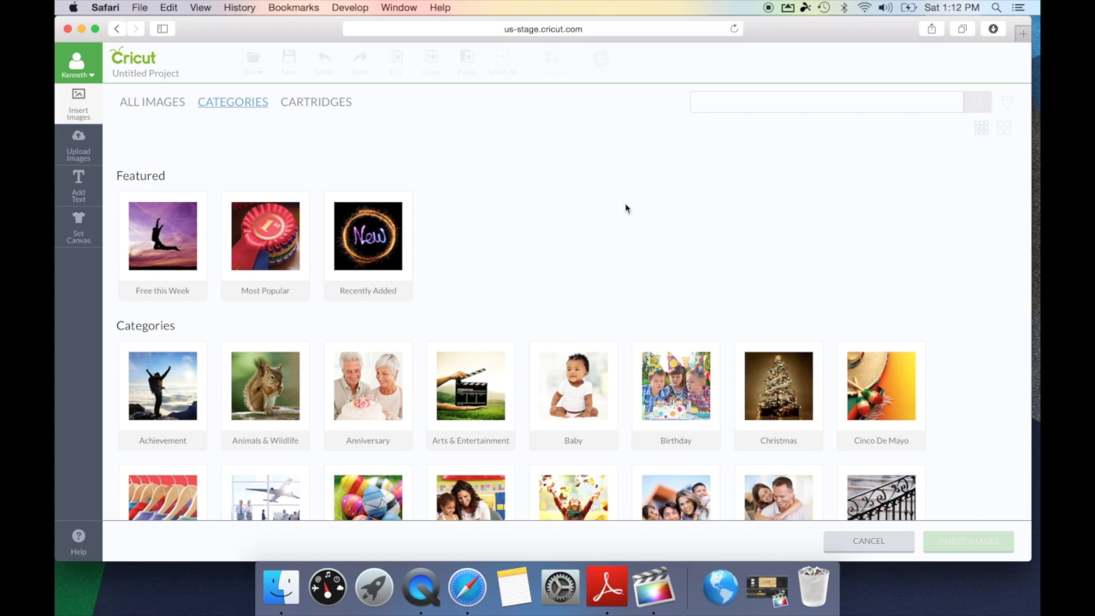
- Show the images of the Anna Griffin brand, and remove that filter to return to the category overview
scroll(625, 208, "down", 10)
scroll(626, 208, "down", 2)
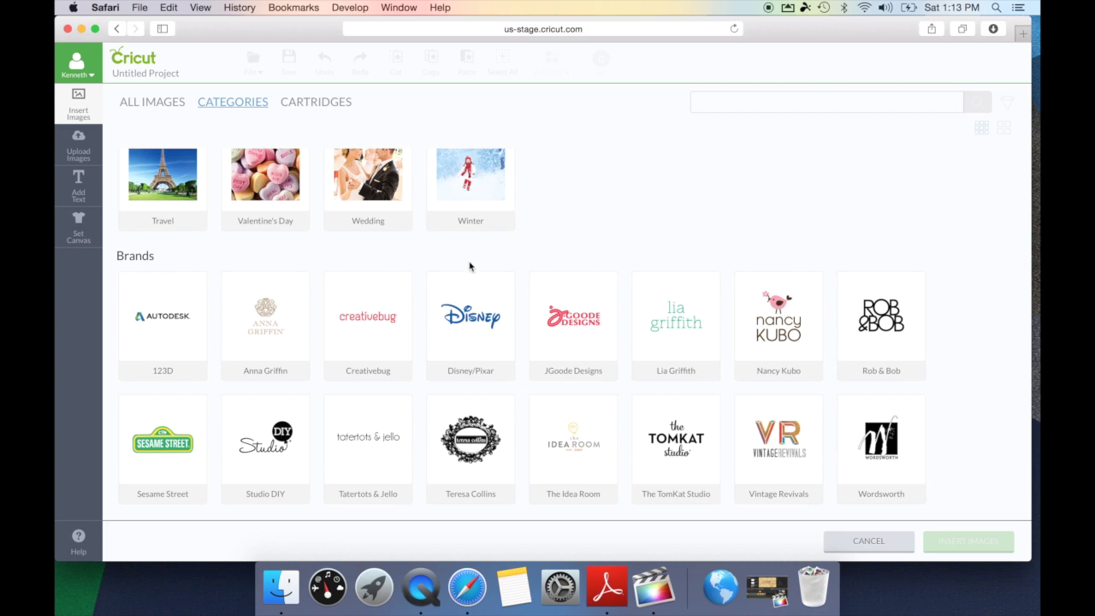
left_click(275, 301)
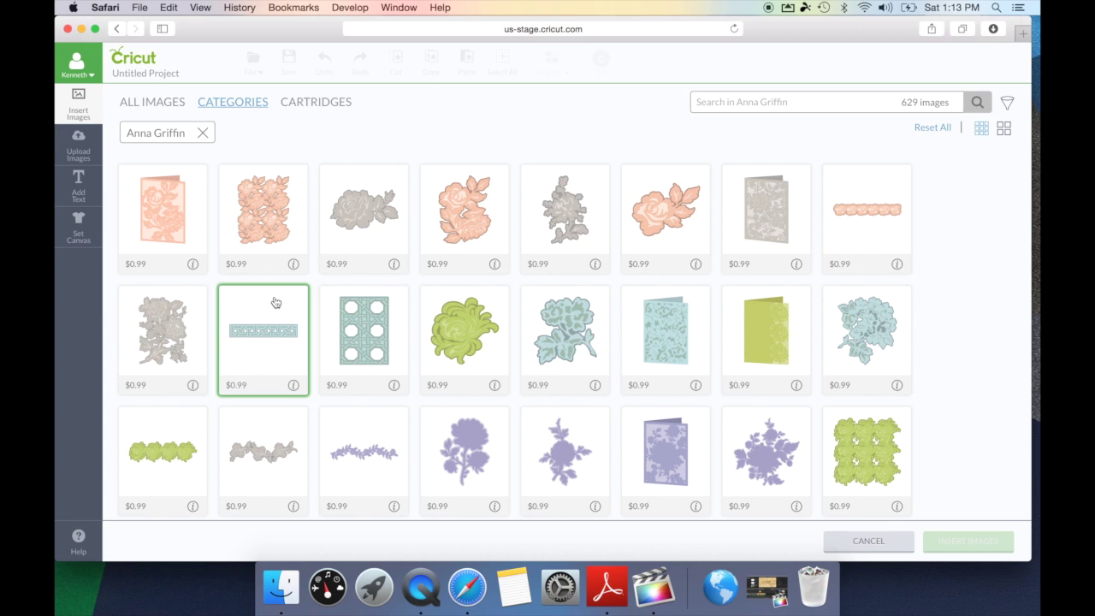
left_click(199, 134)
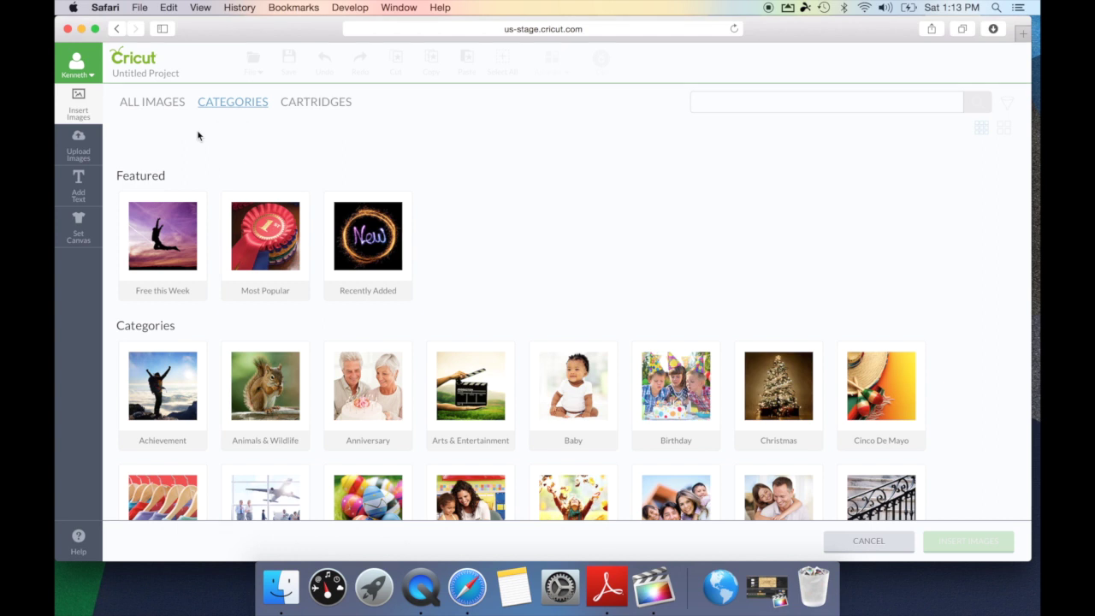
- Browse the images by cartridge and show all images of the 3 Birds - on Parade cartridge
left_click(337, 108)
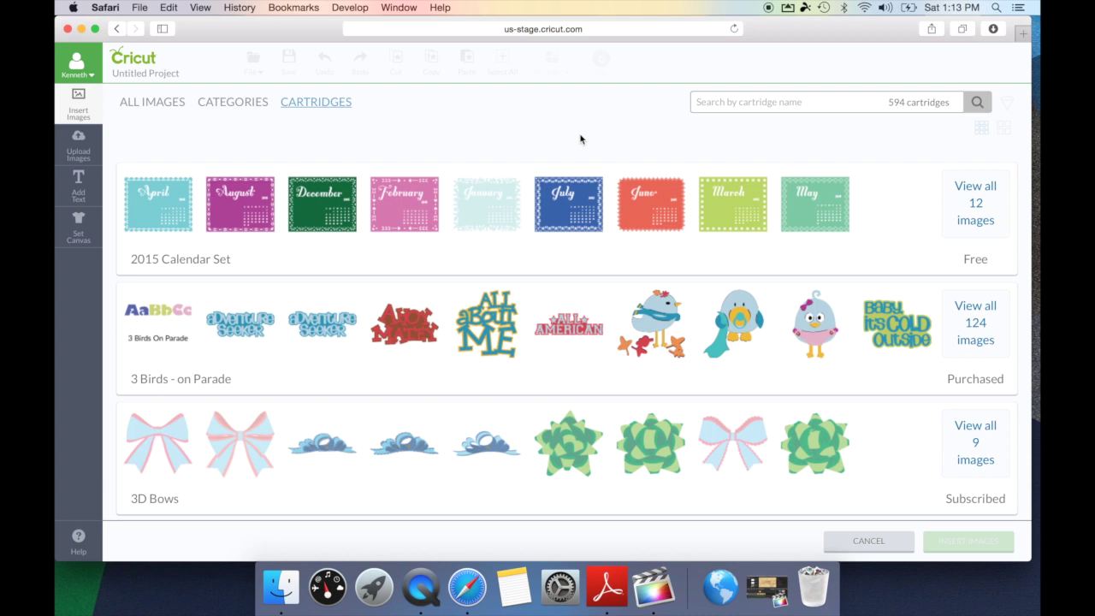
scroll(586, 300, "down", 7)
left_click(586, 300)
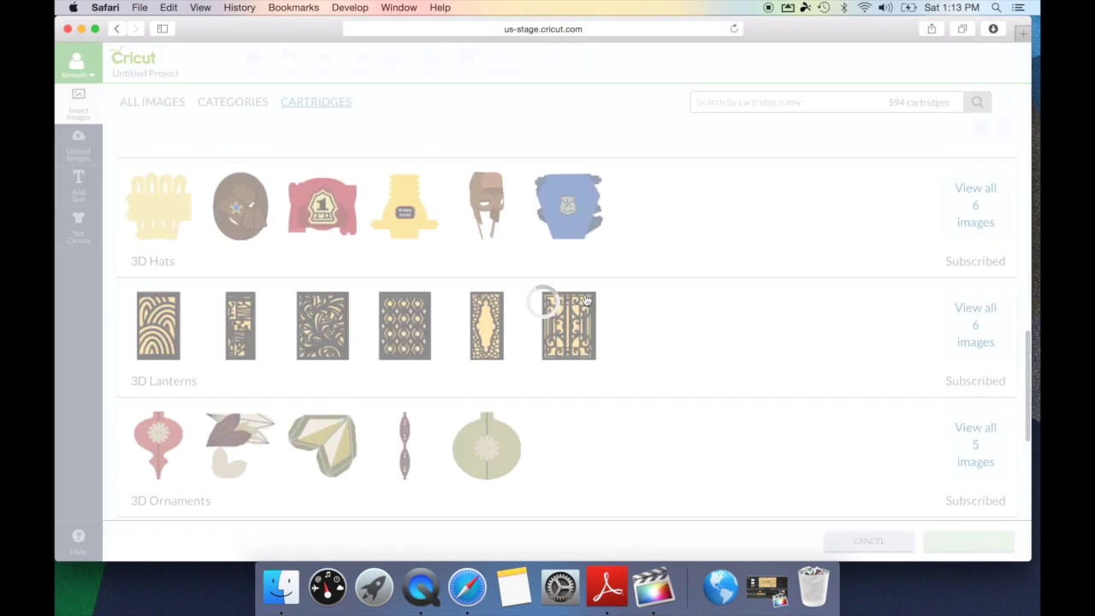
scroll(587, 299, "down", 5)
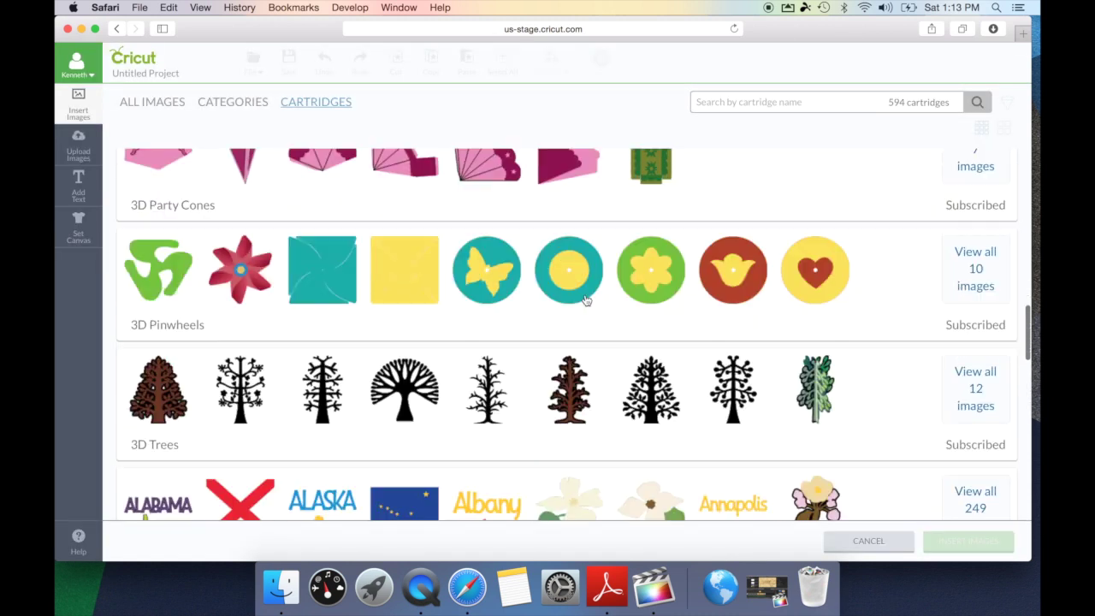
scroll(586, 299, "down", 4)
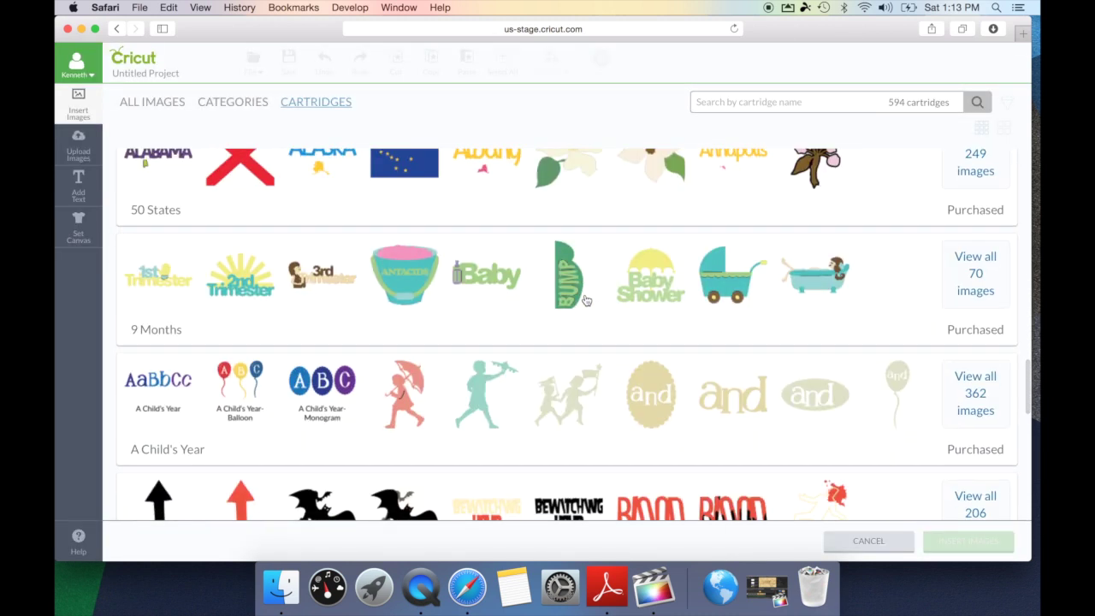
scroll(586, 299, "up", 15)
scroll(663, 218, "down", 1)
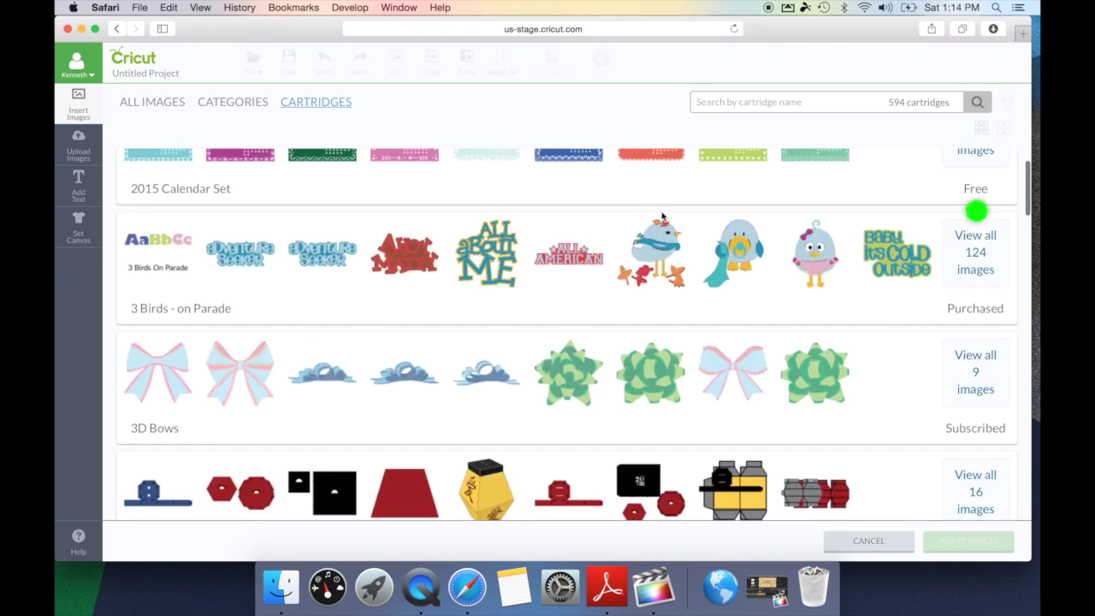
left_click(975, 272)
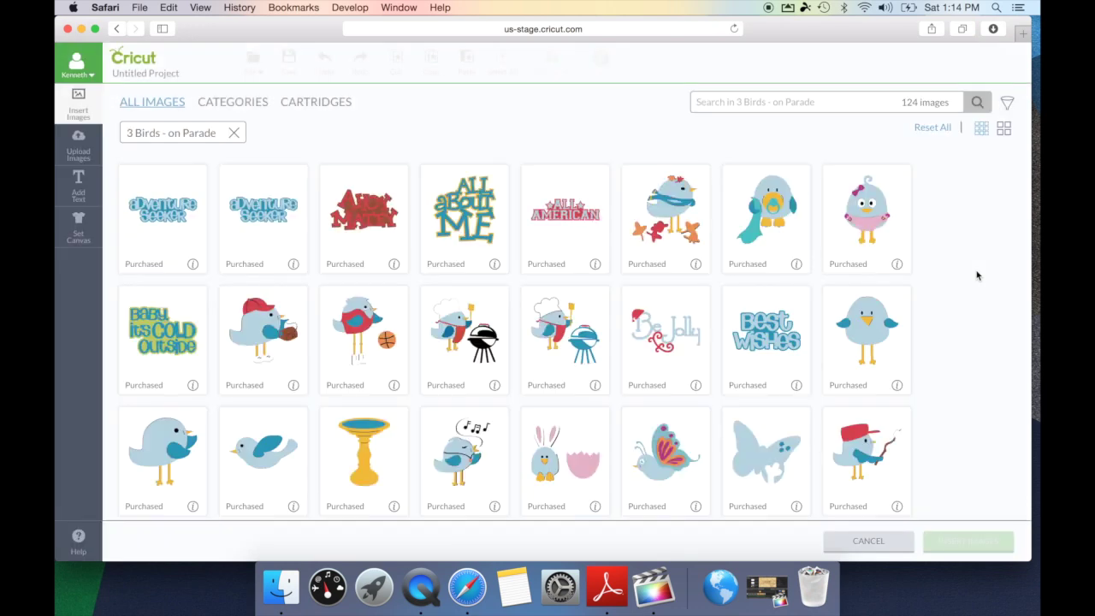
- Search within the 3 Birds - on Parade cartridge for "easter"
left_click(261, 133)
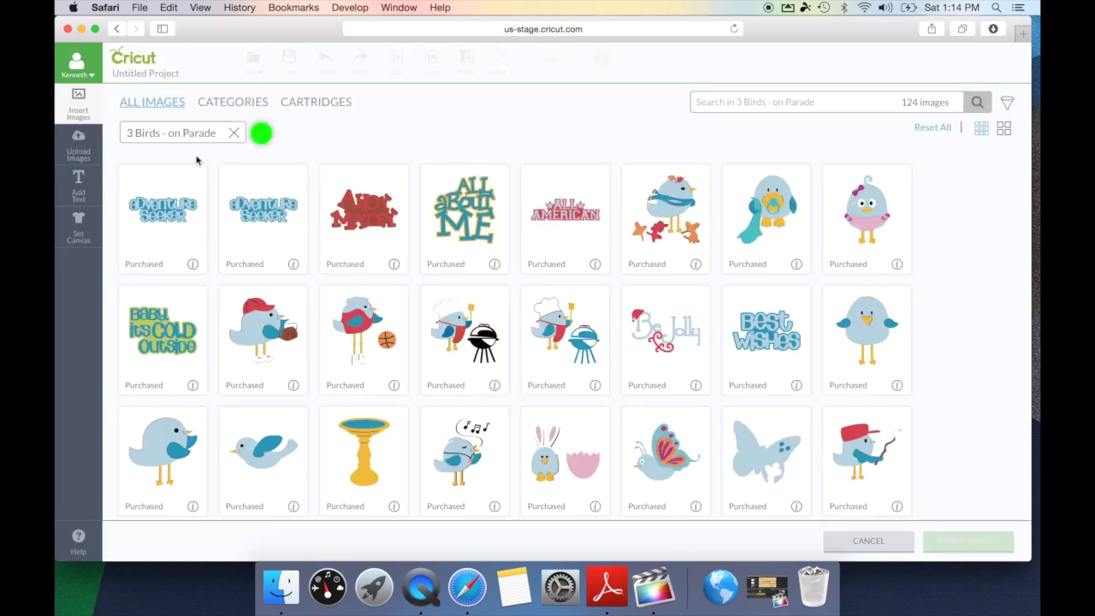
left_click(680, 100)
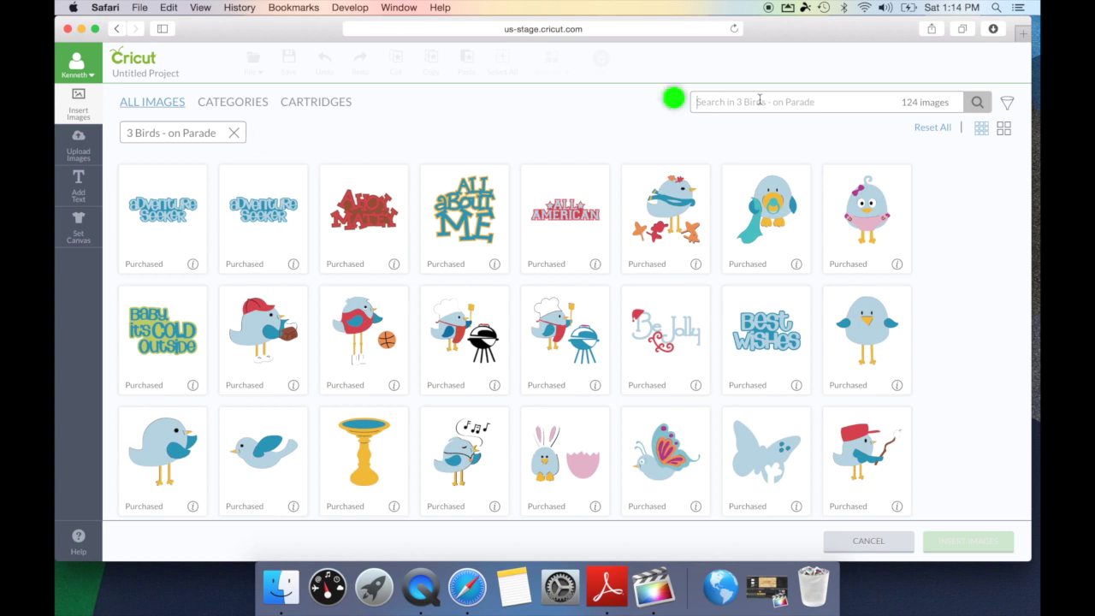
type("easter")
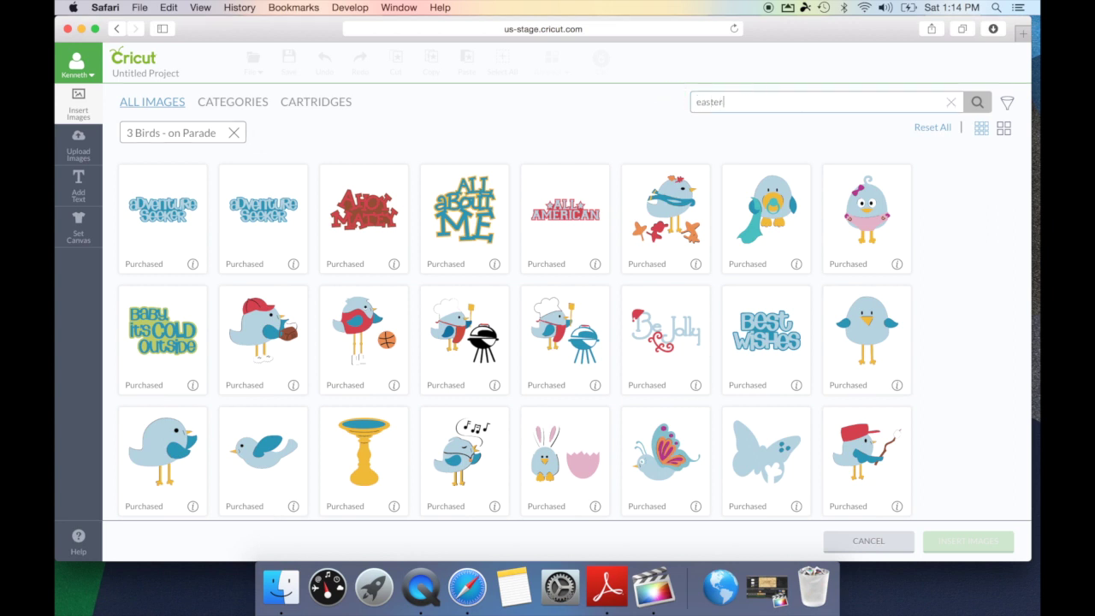
key("Return")
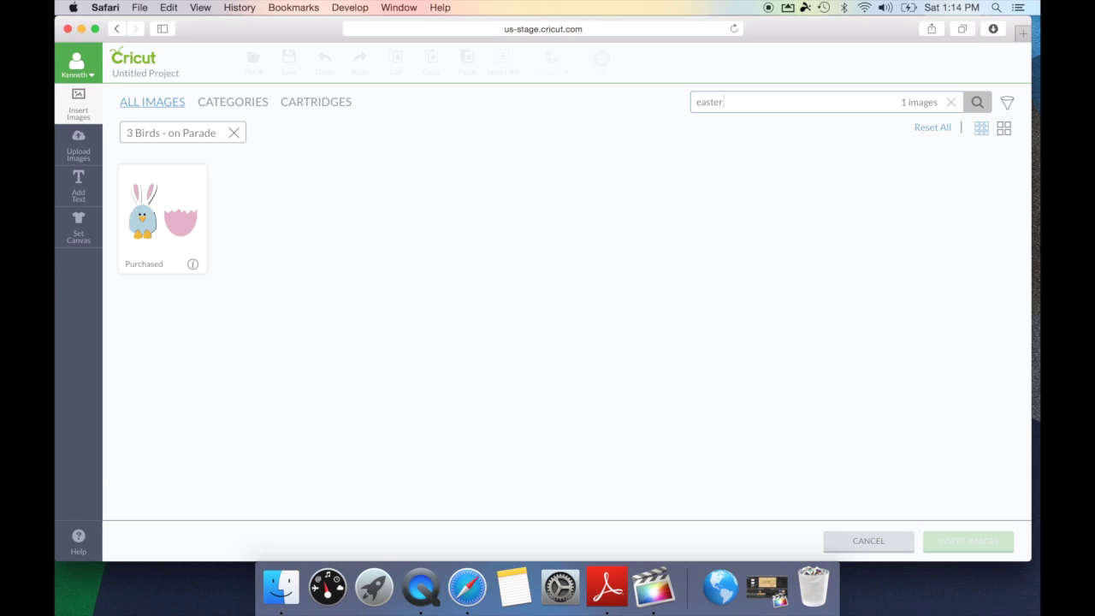
- Remove the 3 Birds - on Parade filter and look through the cartridges whose names match "easter"
left_click(234, 133)
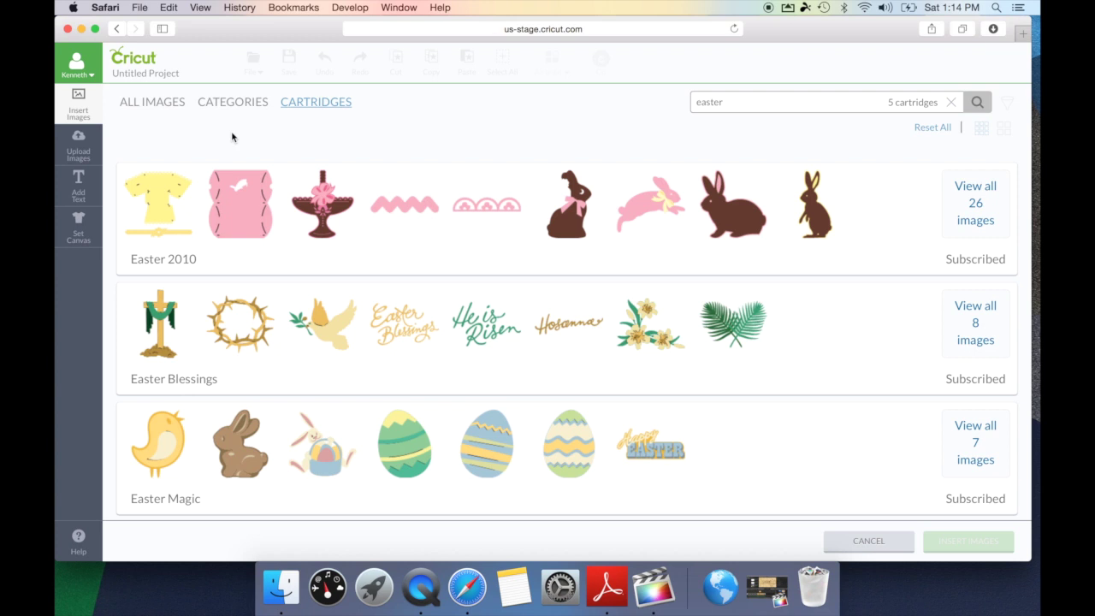
left_click(786, 97)
scroll(667, 310, "down", 5)
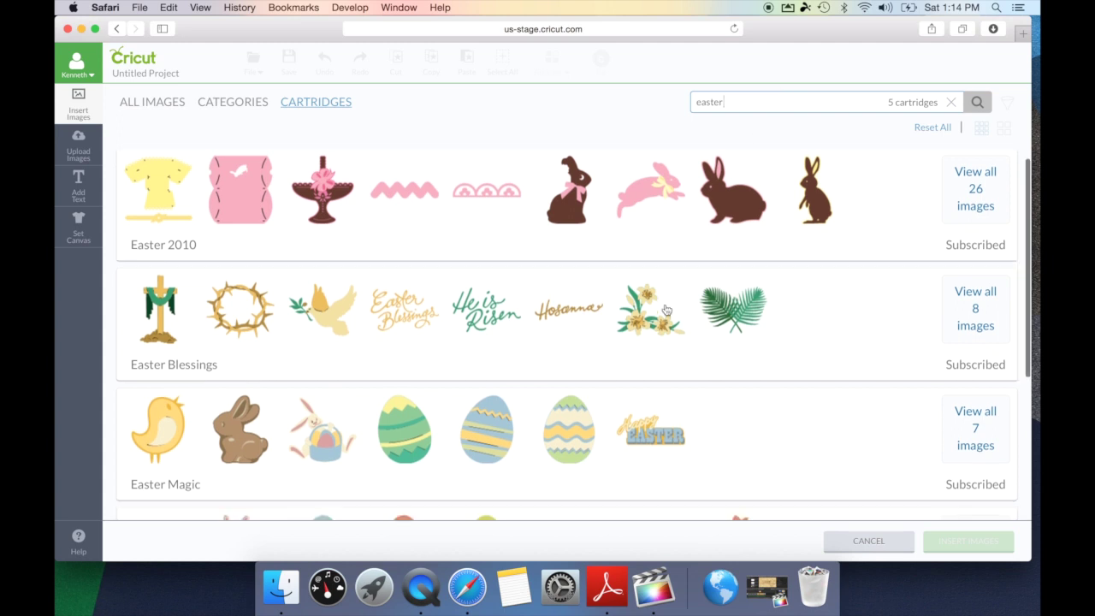
scroll(667, 310, "up", 5)
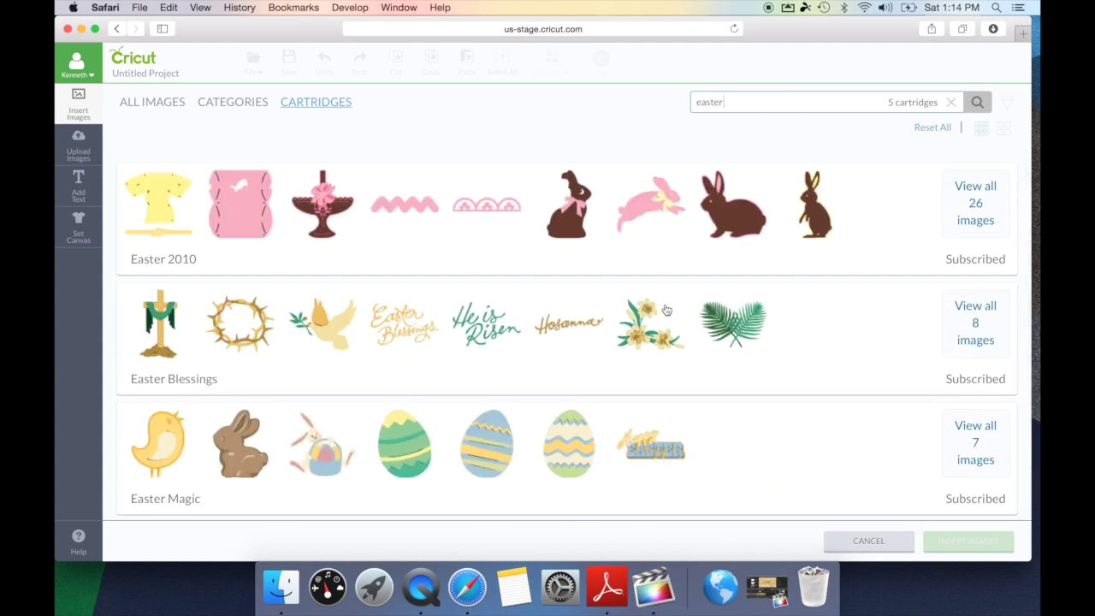
- Clear the cartridge search and return to the overview of all images
left_click_drag(751, 102, 667, 106)
key("BackSpace")
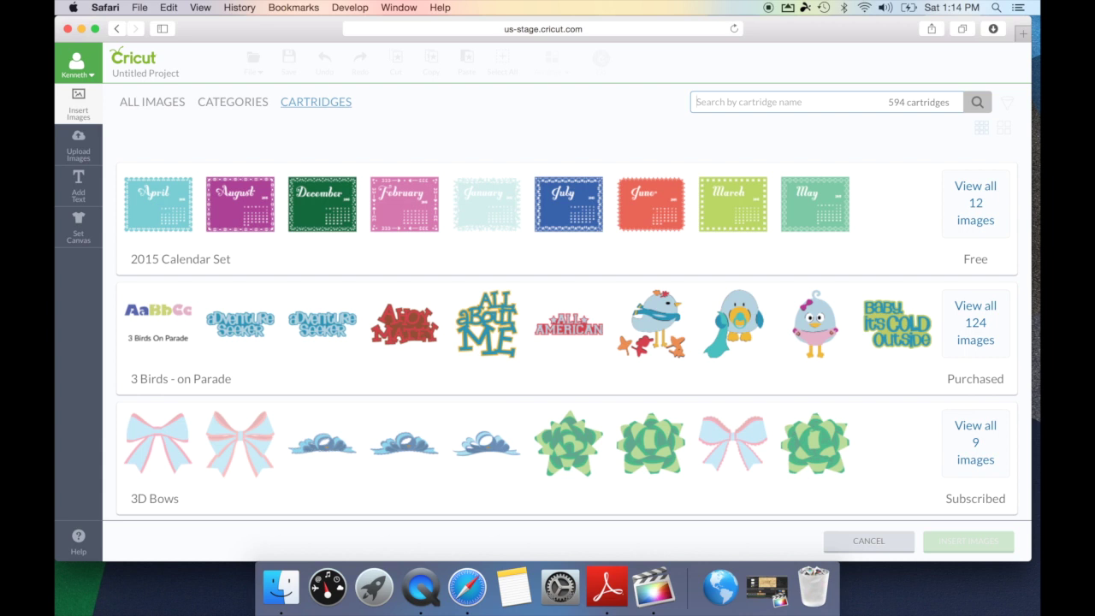
left_click(162, 104)
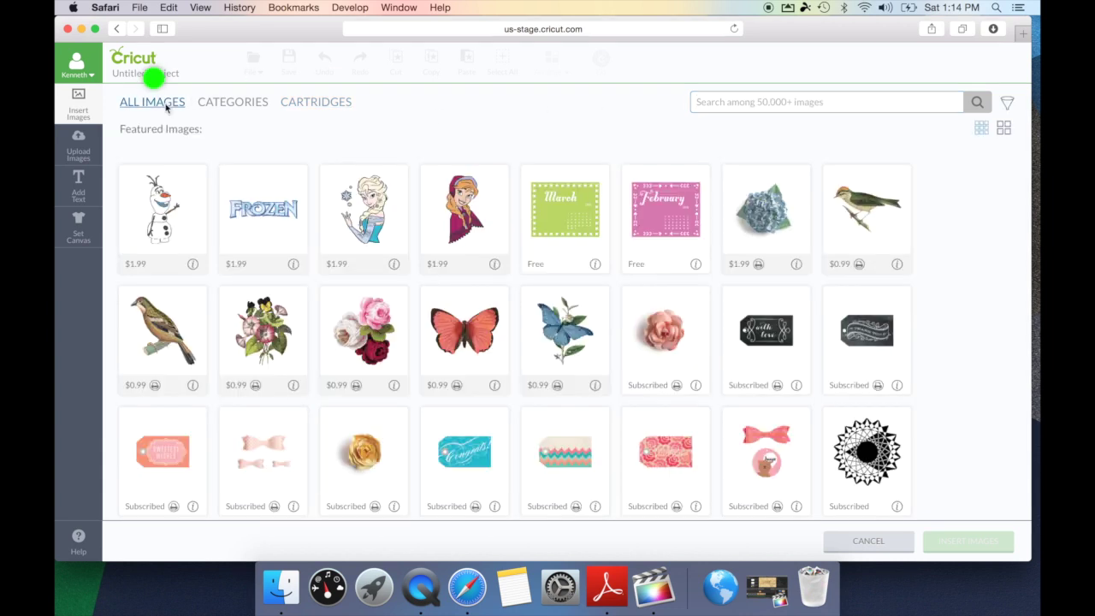
- Filter all images to the Cards & Envelopes type and search them for "happy birthday"
left_click(1008, 105)
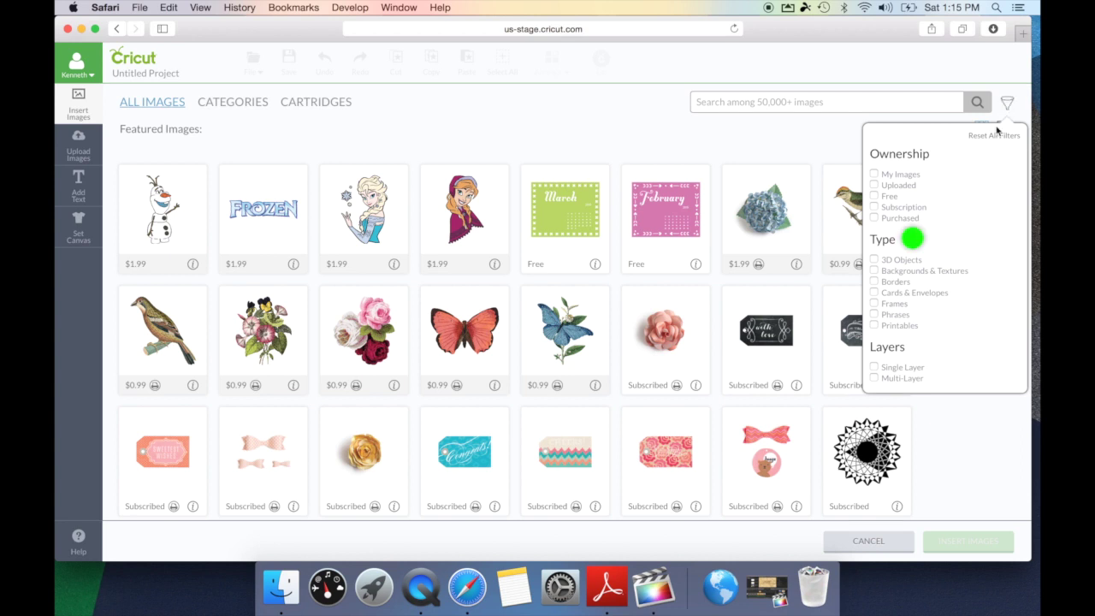
left_click(875, 292)
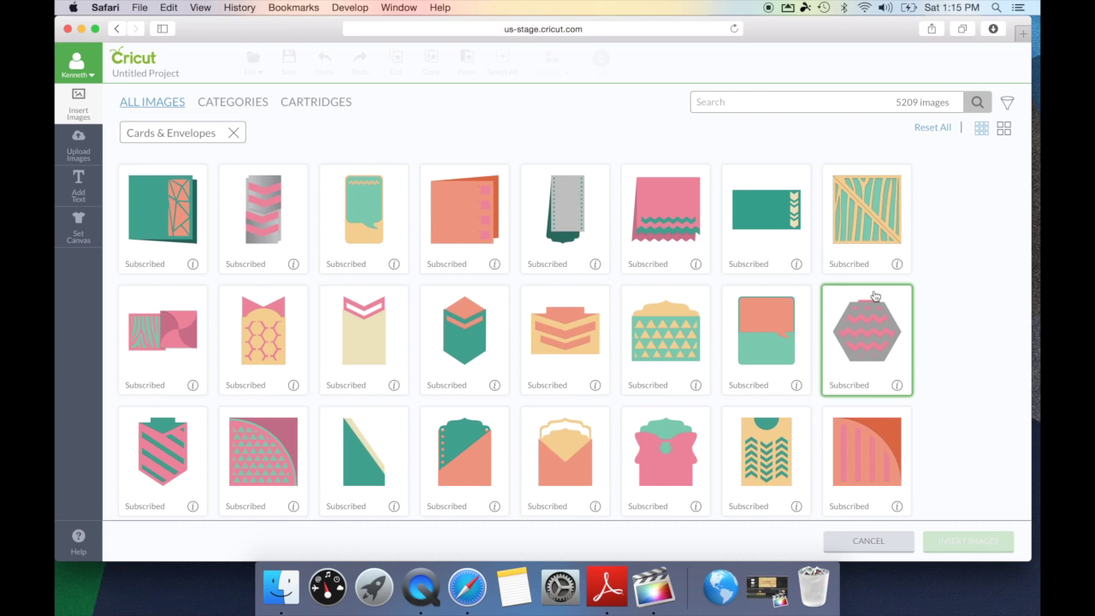
left_click(779, 102)
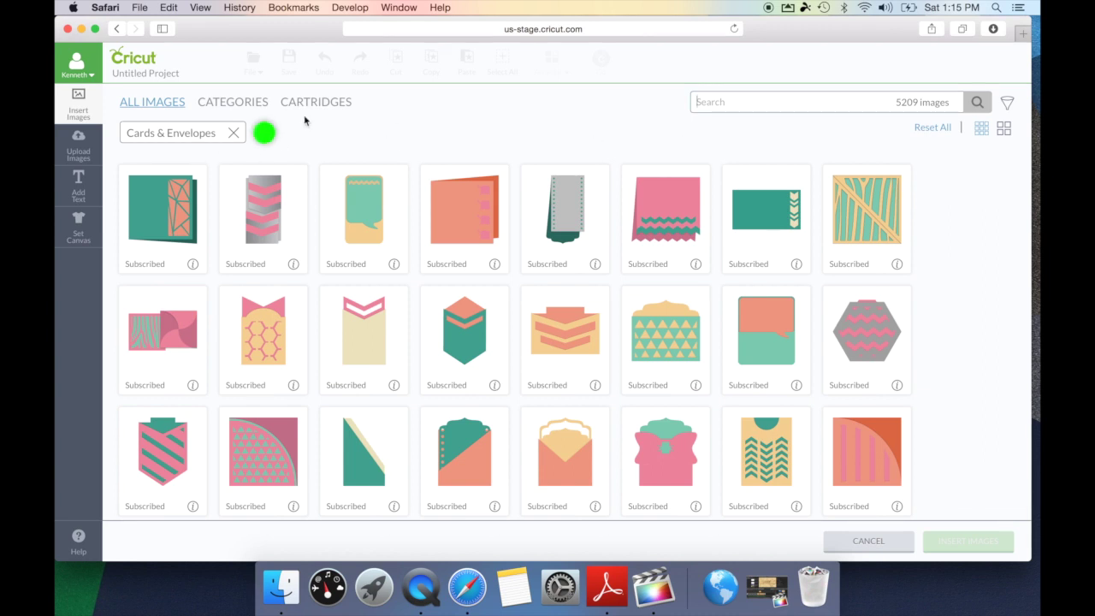
type("ha")
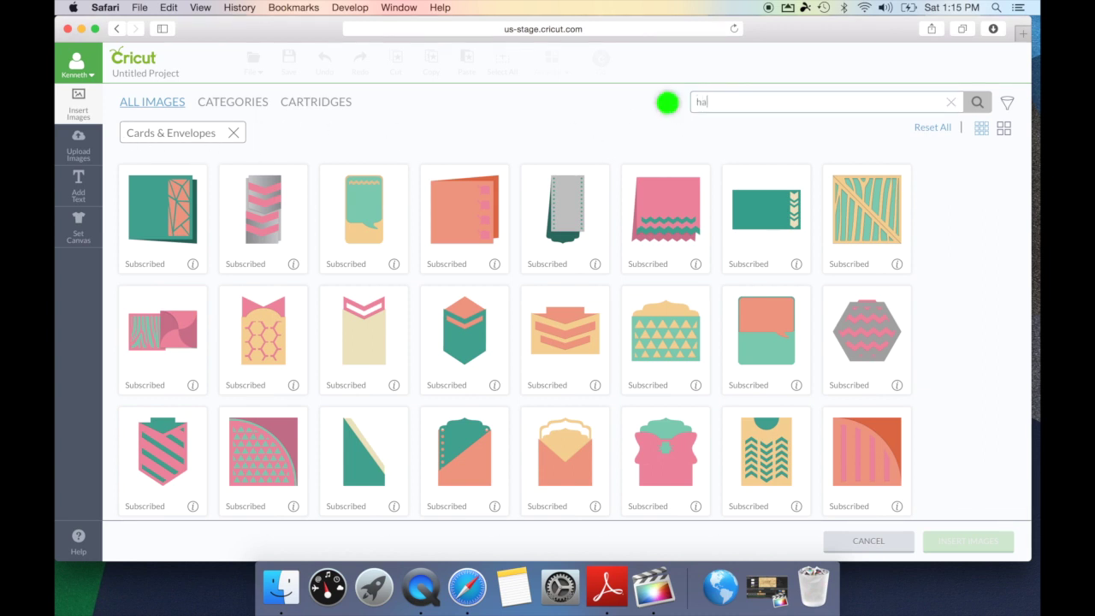
type("ppy birthday")
key("Return")
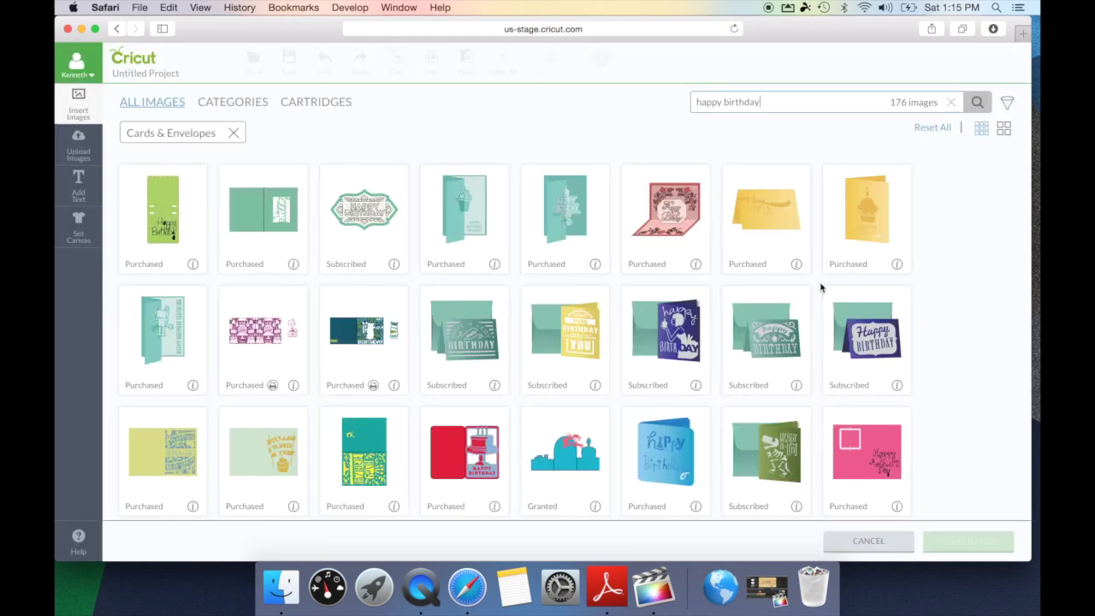
scroll(870, 384, "down", 5)
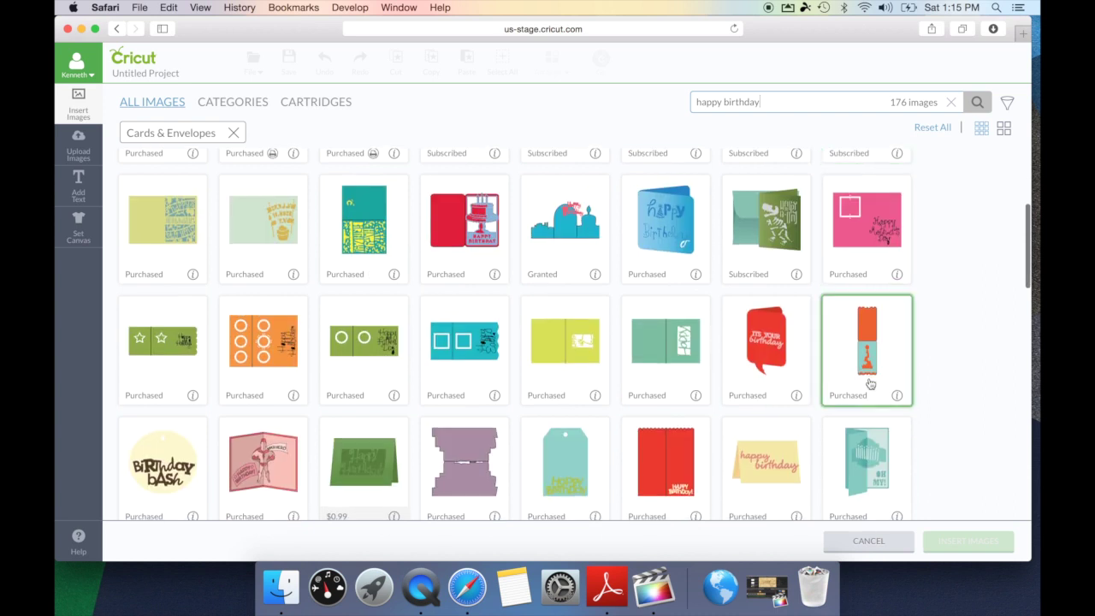
scroll(870, 384, "up", 5)
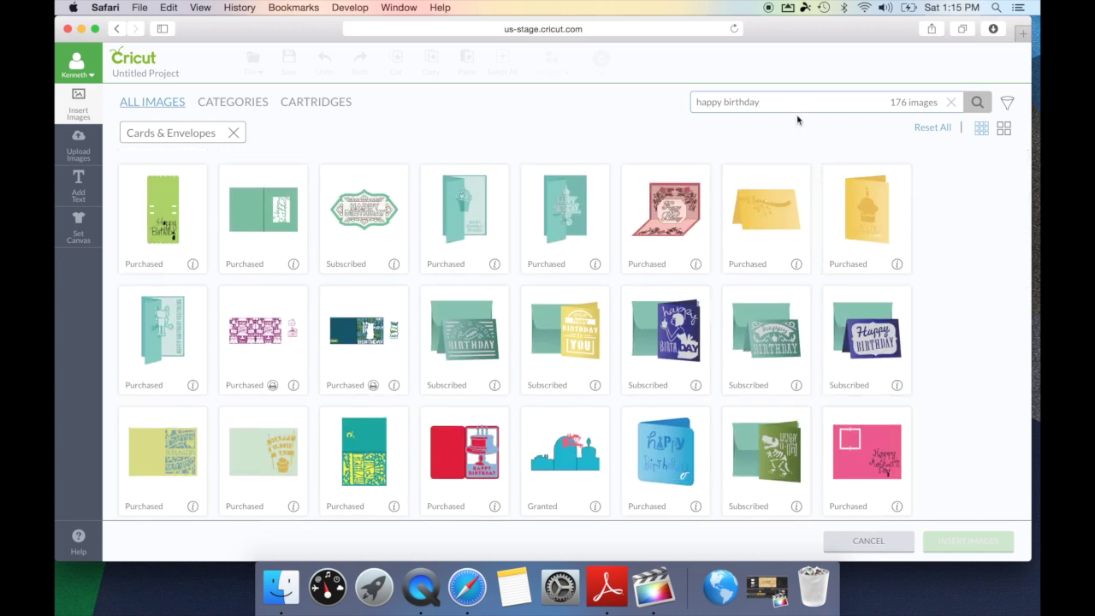
- Clear the "happy birthday" search and remove the Cards & Envelopes filter
left_click_drag(786, 102, 667, 105)
key("BackSpace")
left_click(234, 135)
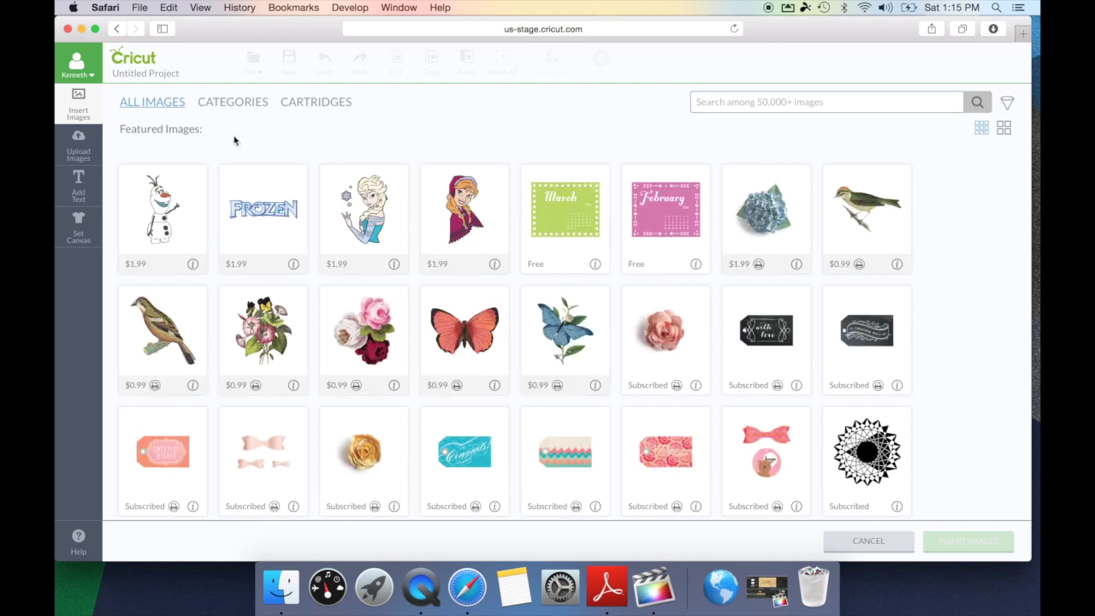
- Show only images of the Printables type, and turn that filter off after viewing them
left_click(1006, 104)
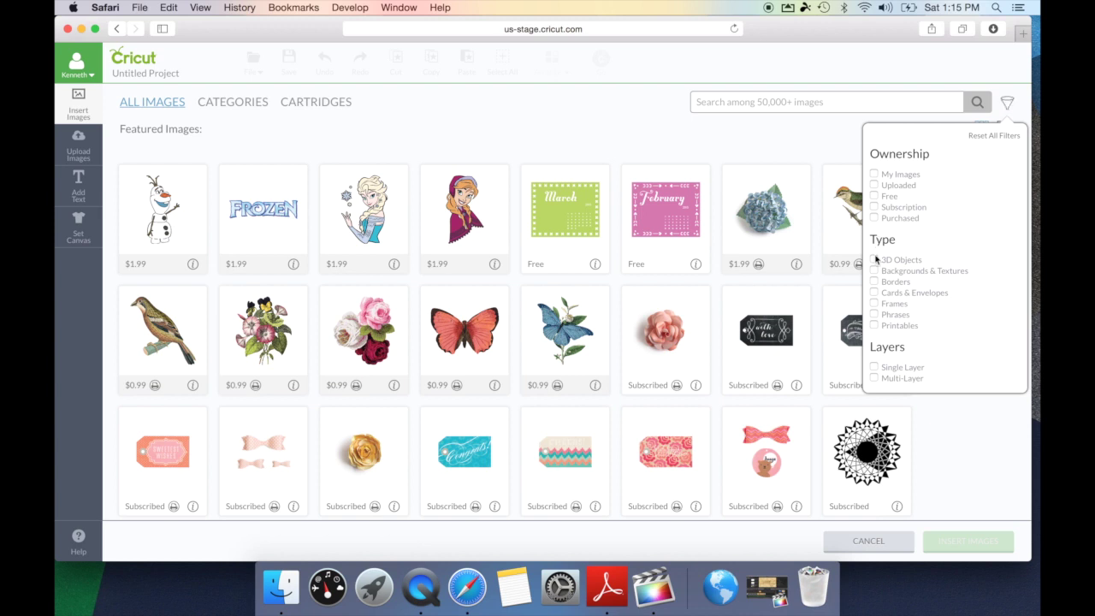
left_click(875, 326)
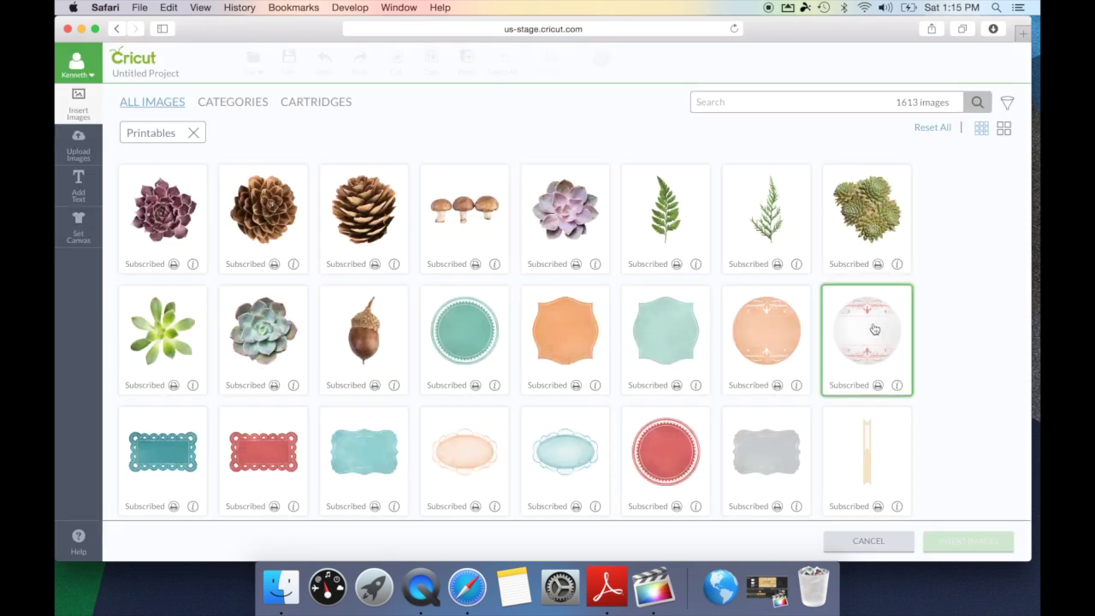
left_click(1009, 105)
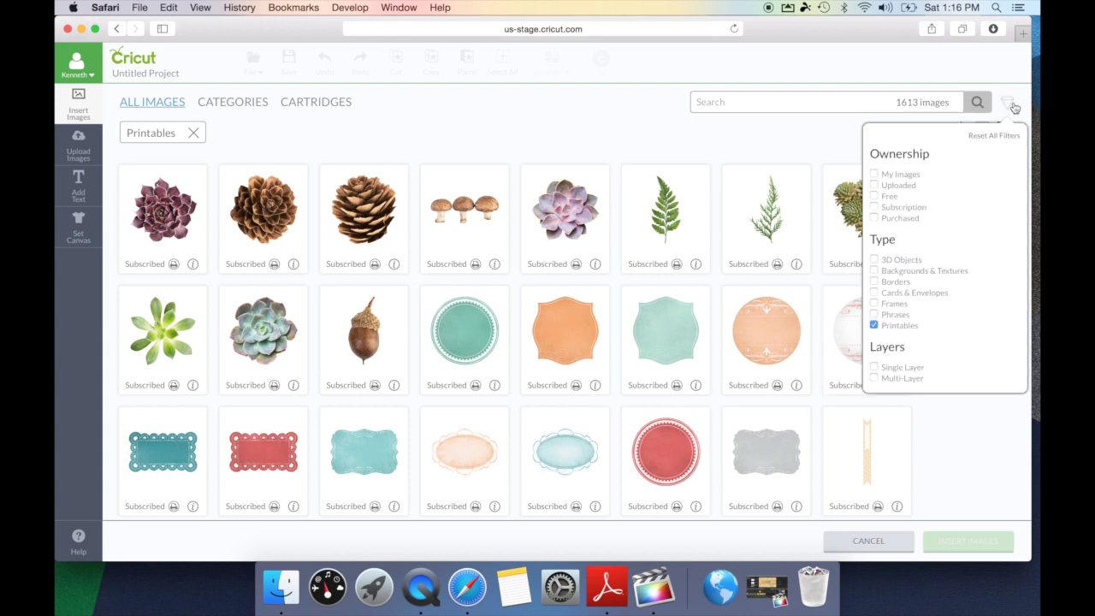
left_click(873, 326)
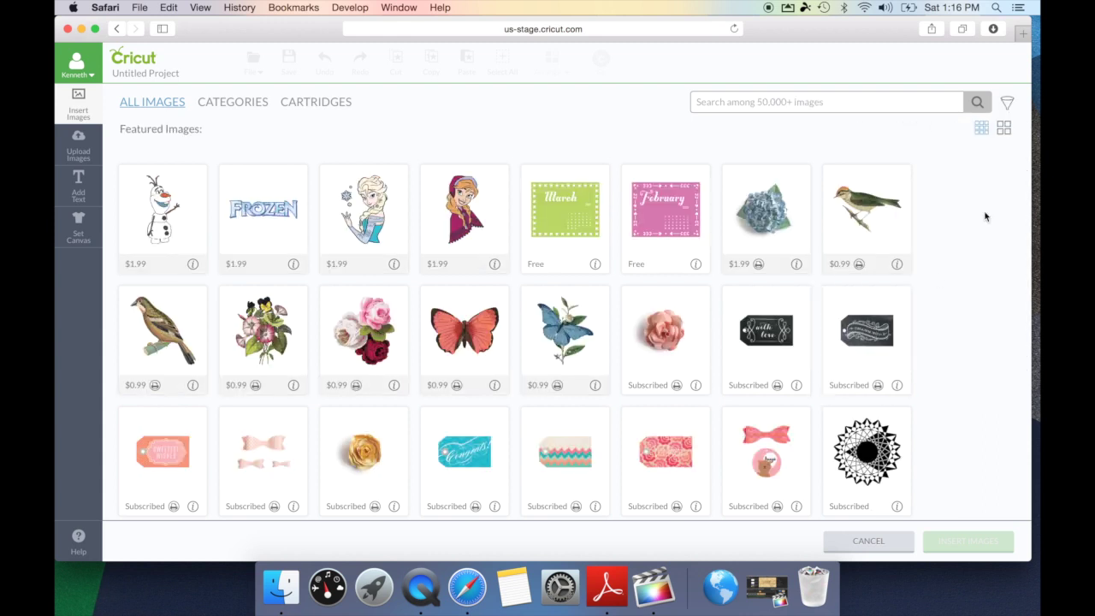
- Filter the images to the Phrases type and search them for "christmas"
left_click(1007, 104)
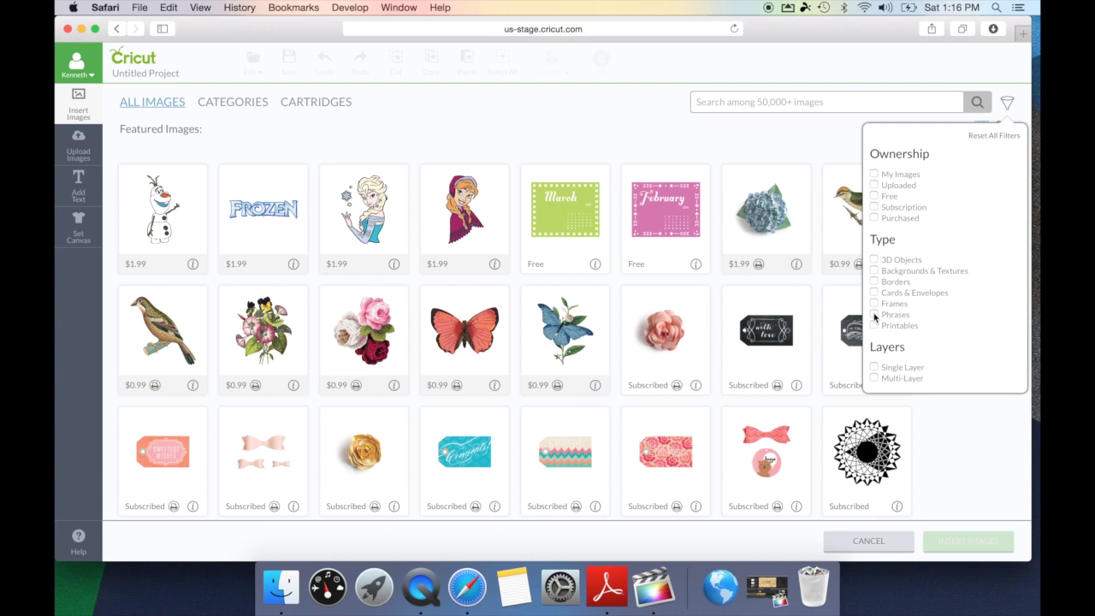
left_click(873, 314)
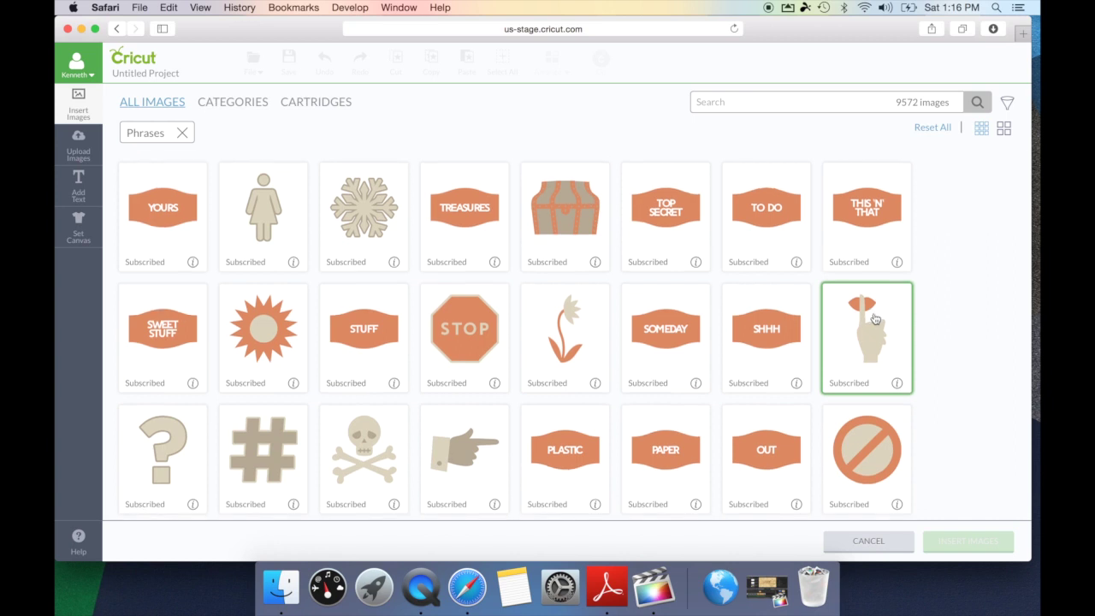
scroll(875, 320, "down", 5)
scroll(875, 319, "up", 5)
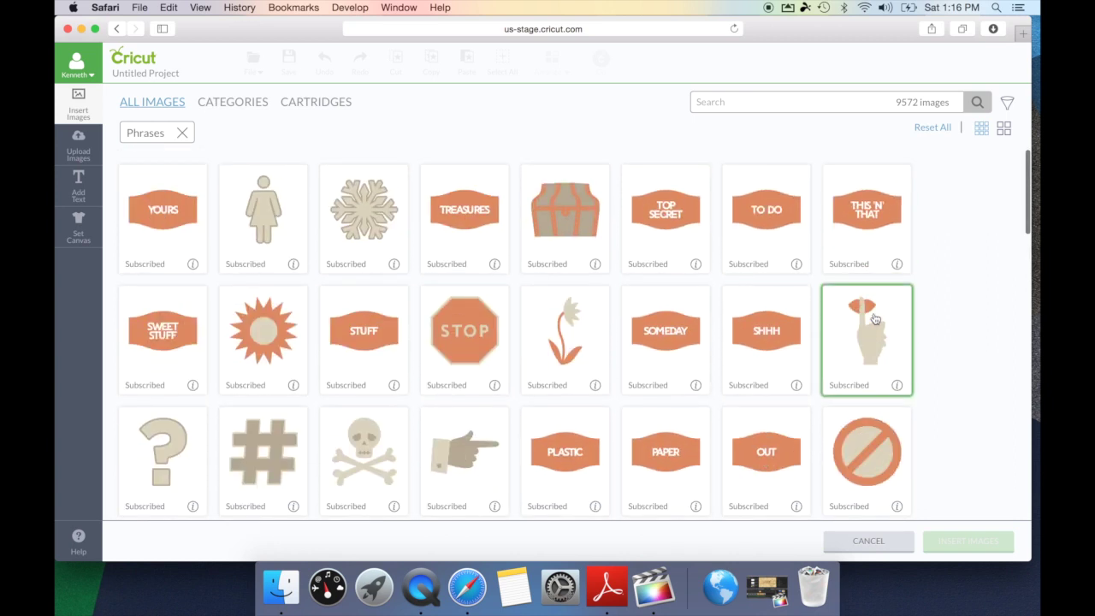
left_click(776, 98)
type("christmas")
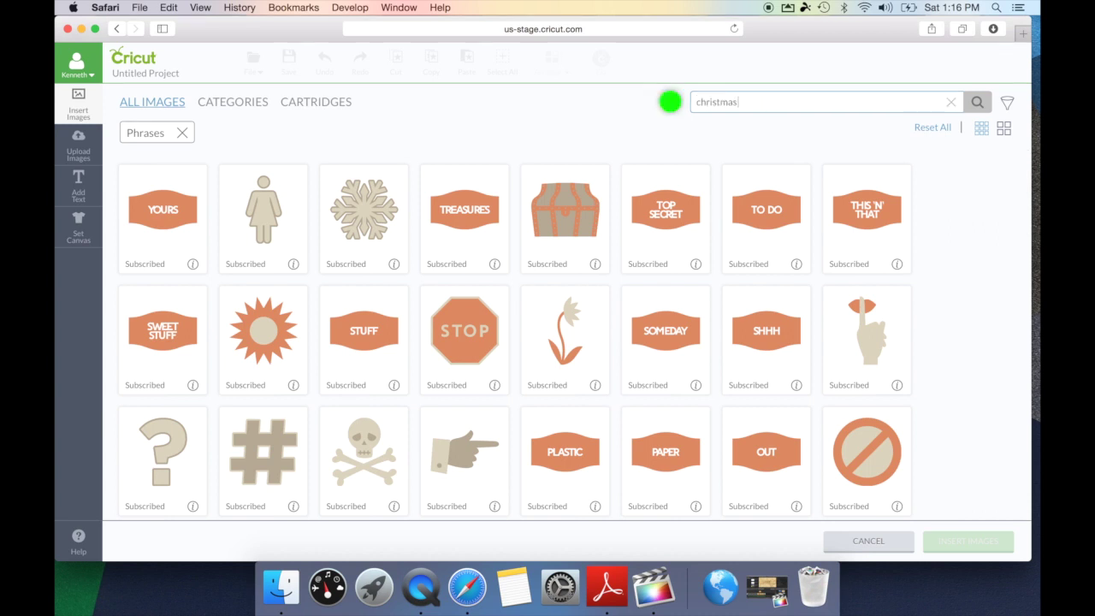
key("Return")
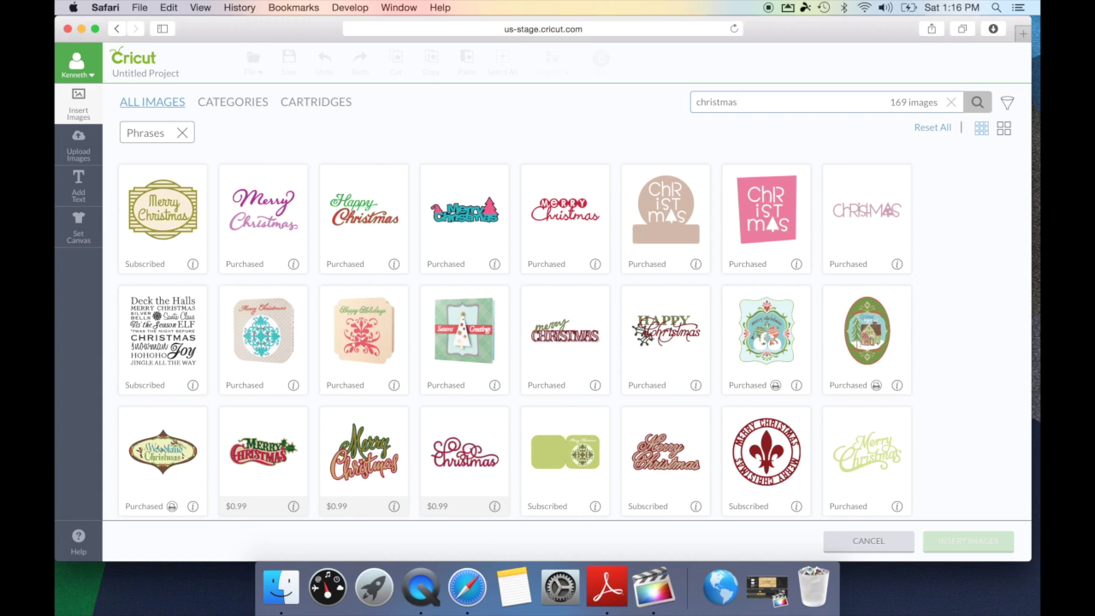
- Remove the Phrases filter and clear the "christmas" search
left_click(186, 135)
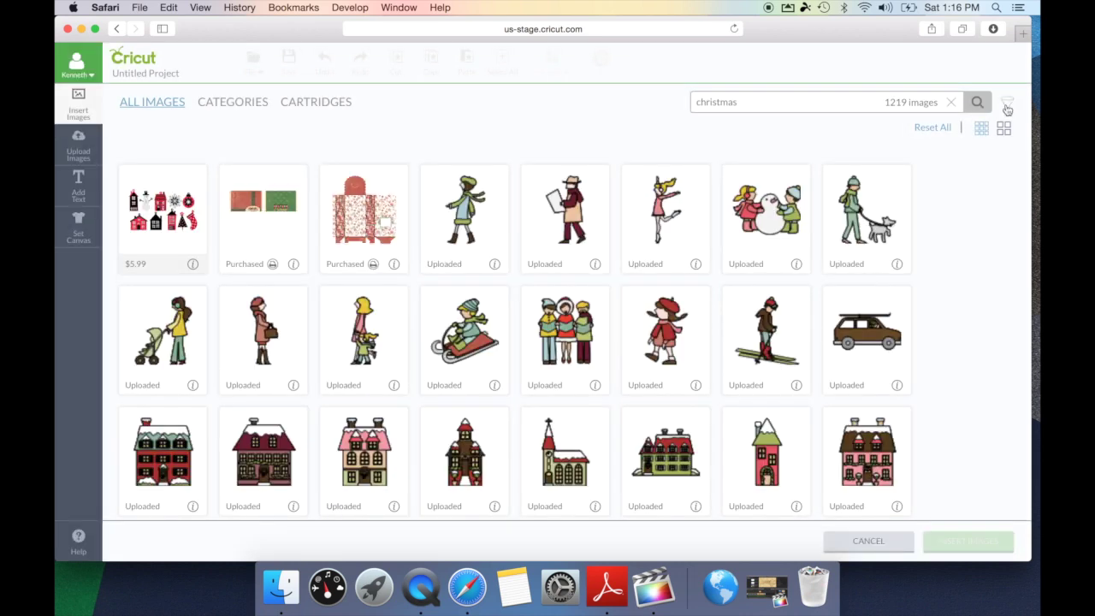
left_click(1008, 105)
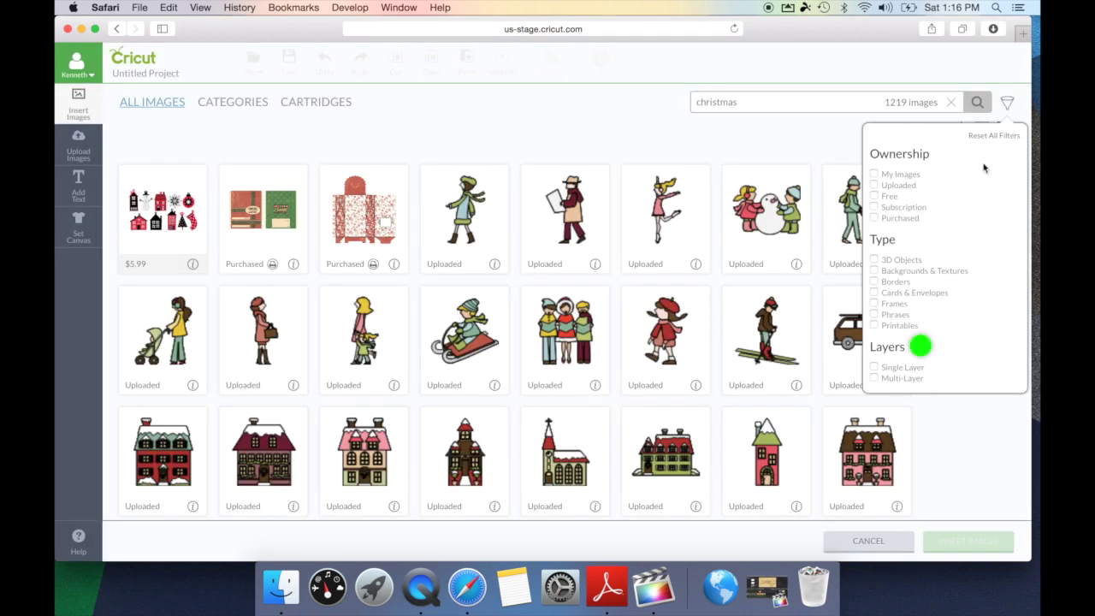
left_click(813, 139)
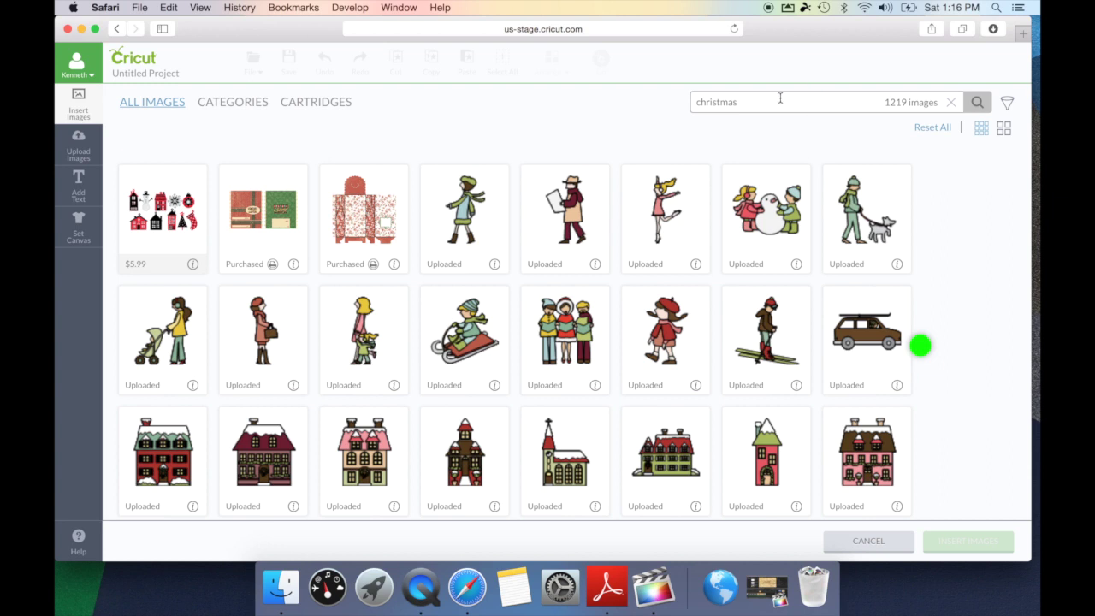
left_click_drag(745, 102, 660, 100)
key("BackSpace")
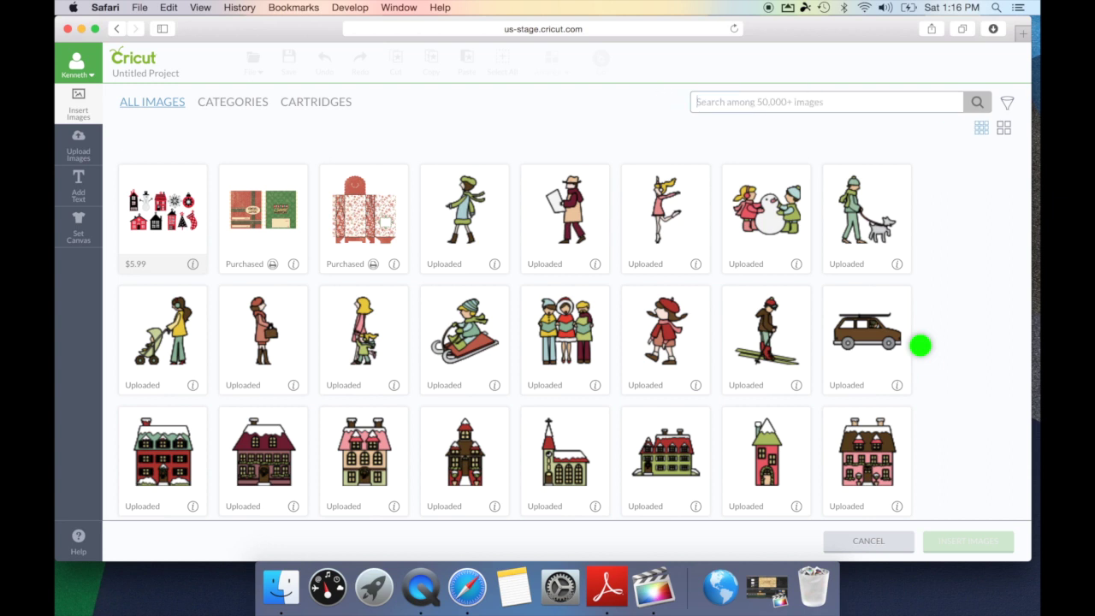
- Show only Single Layer images, look through them, and remove that filter
left_click(1008, 105)
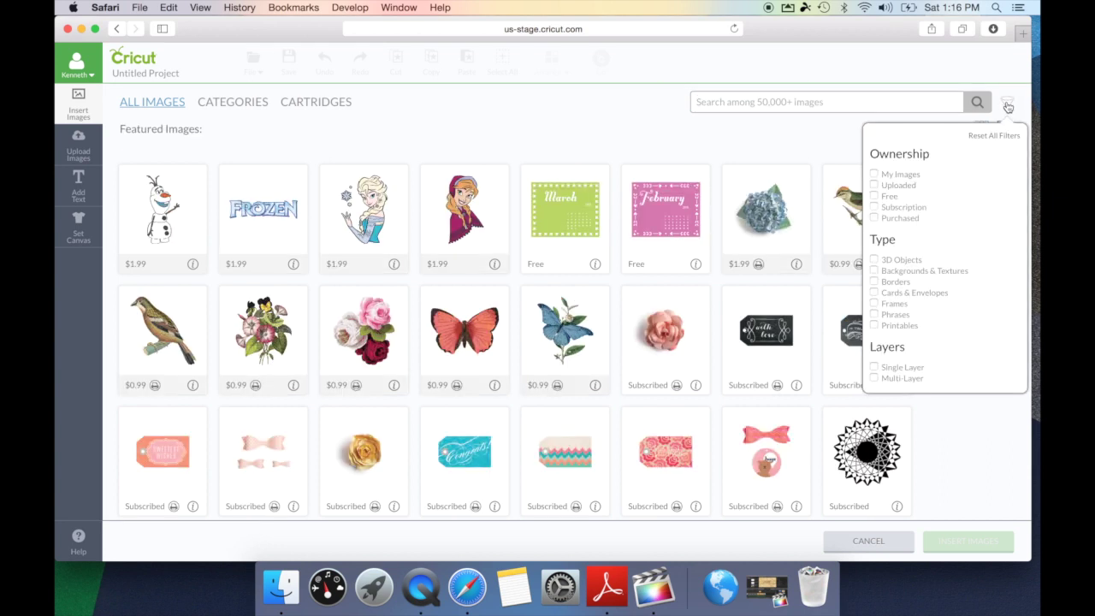
left_click(873, 370)
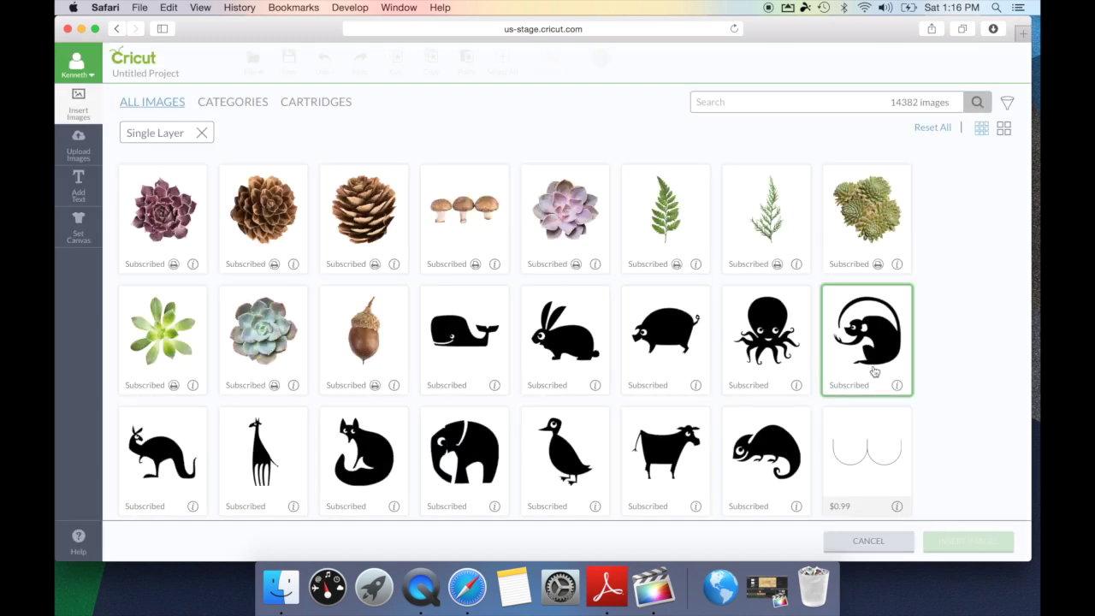
scroll(874, 369, "down", 15)
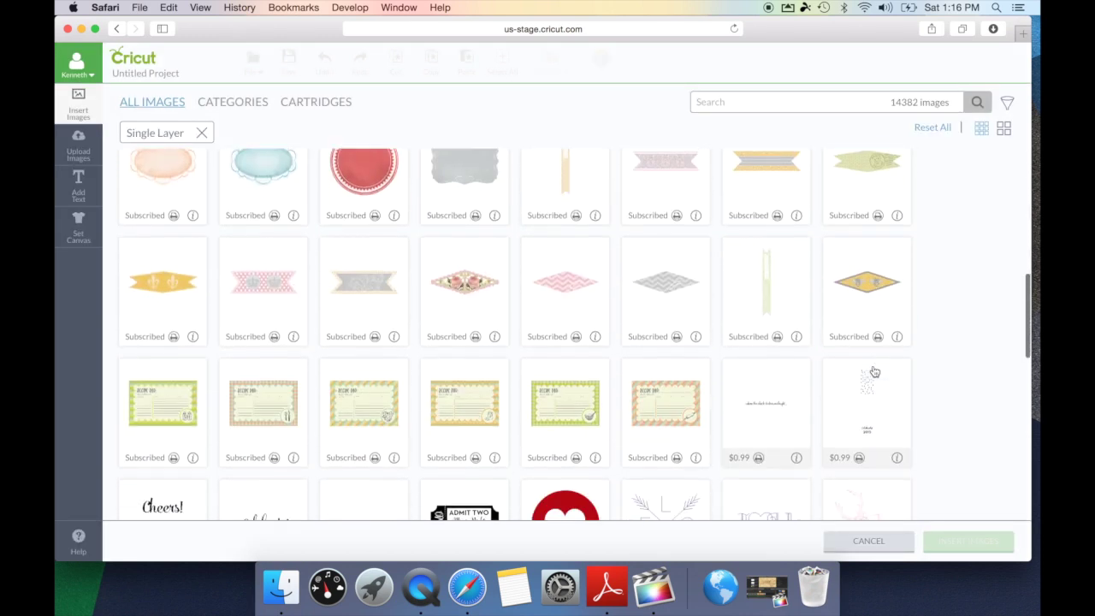
scroll(874, 370, "down", 8)
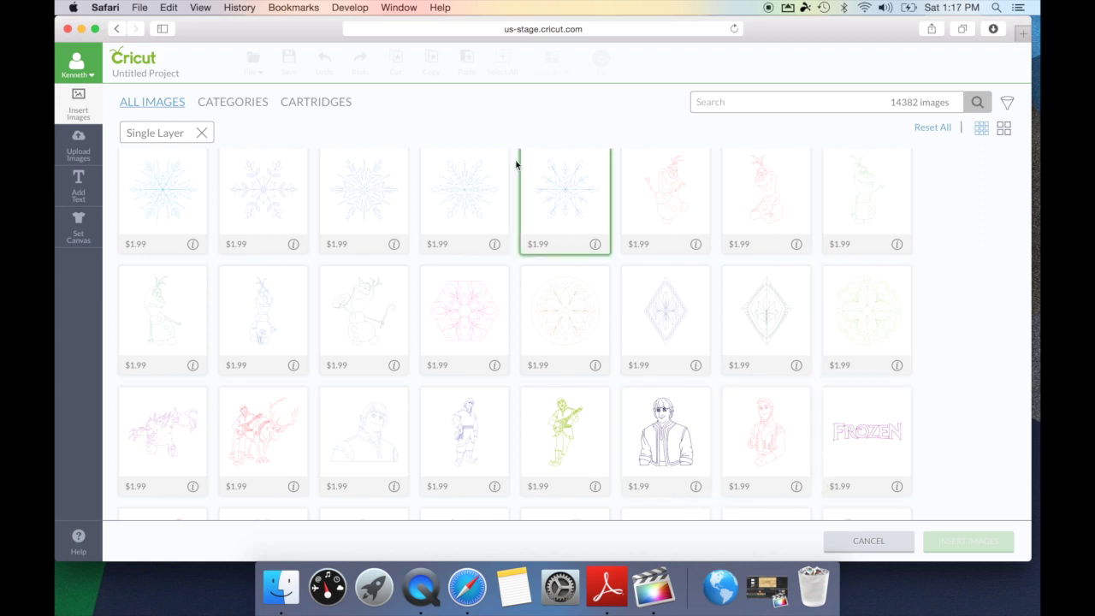
left_click(202, 135)
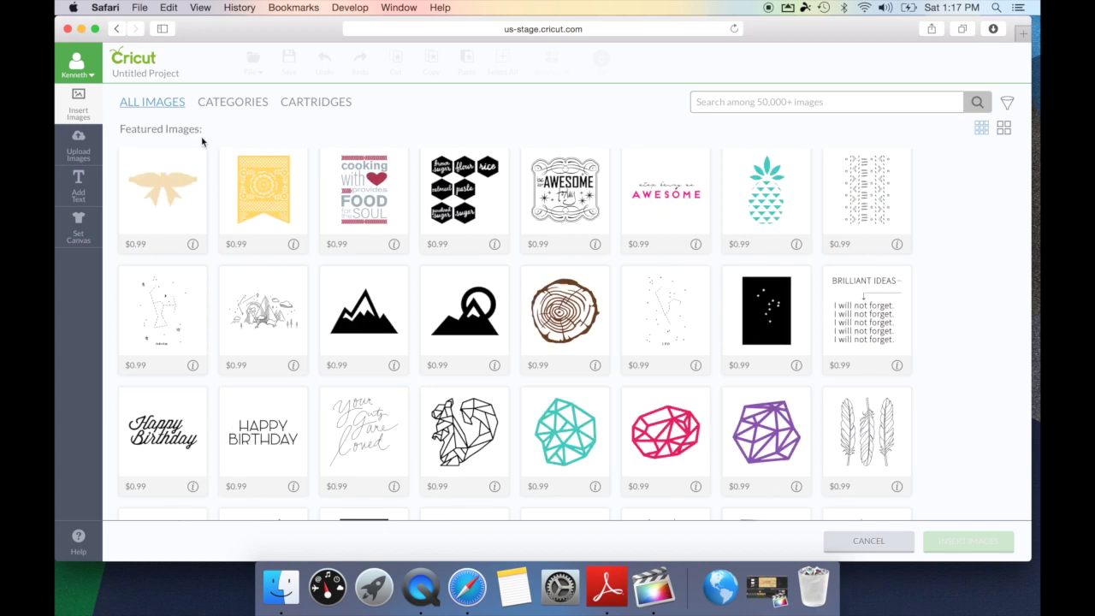
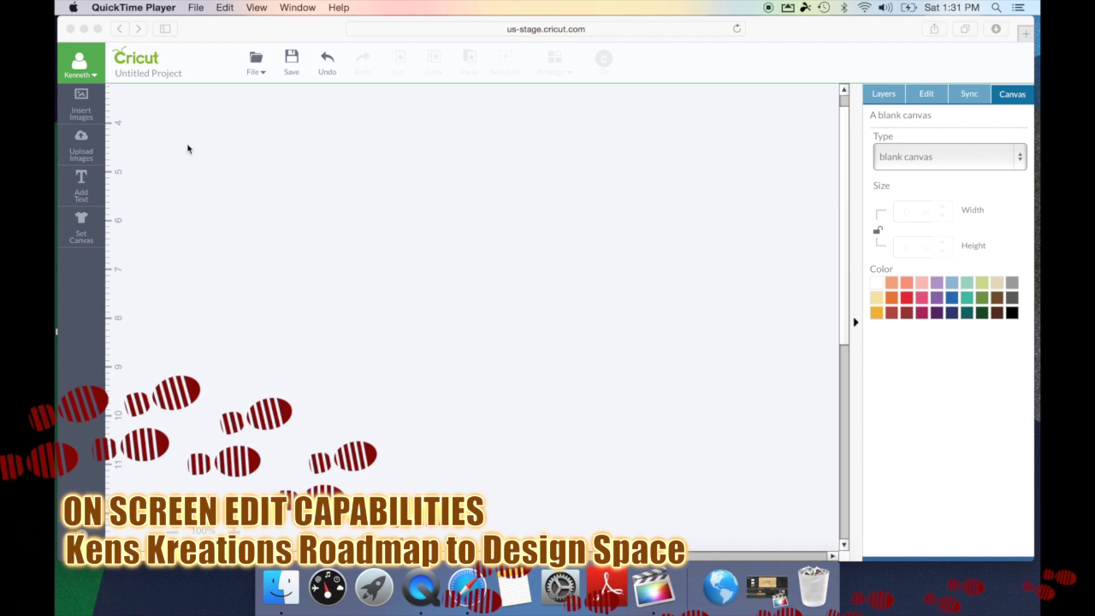
- Insert the bird with the bow and pink diaper from the 3 Birds - on Parade cartridge onto the canvas
left_click(69, 106)
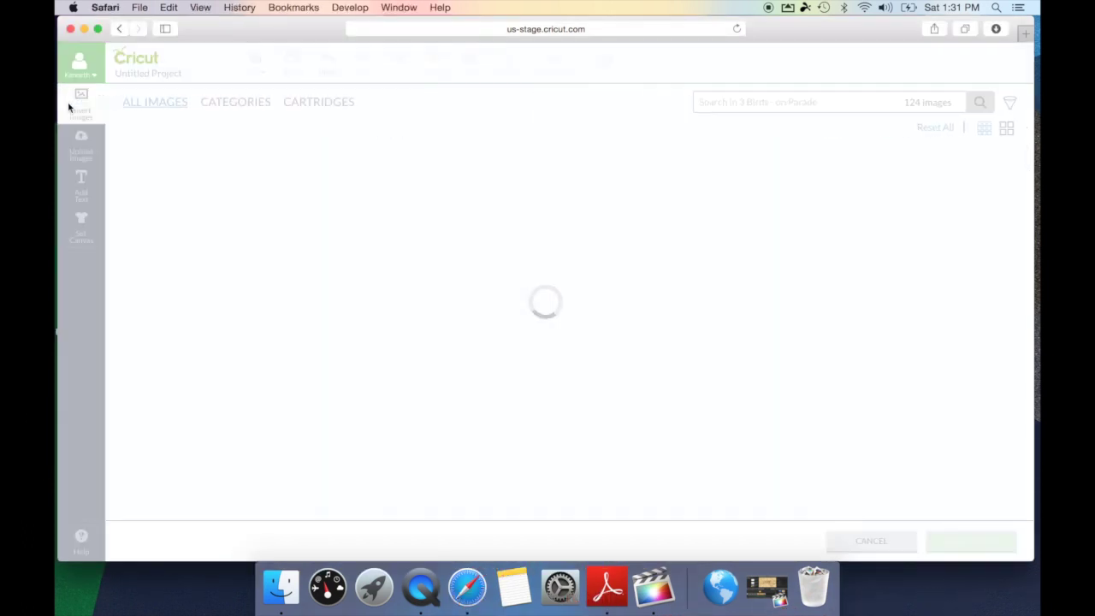
left_click(318, 103)
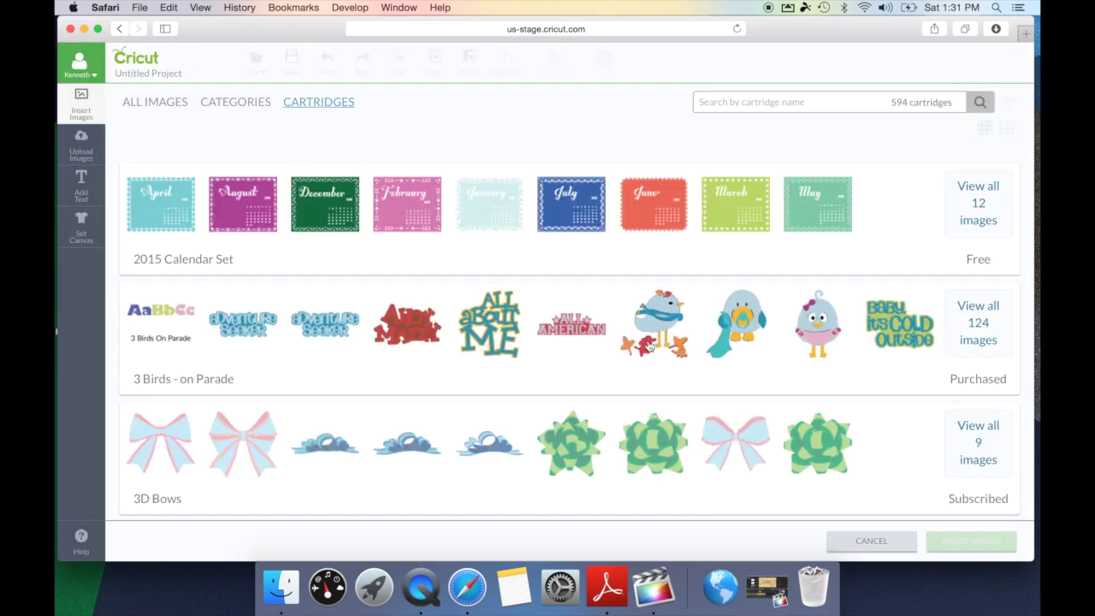
left_click(980, 318)
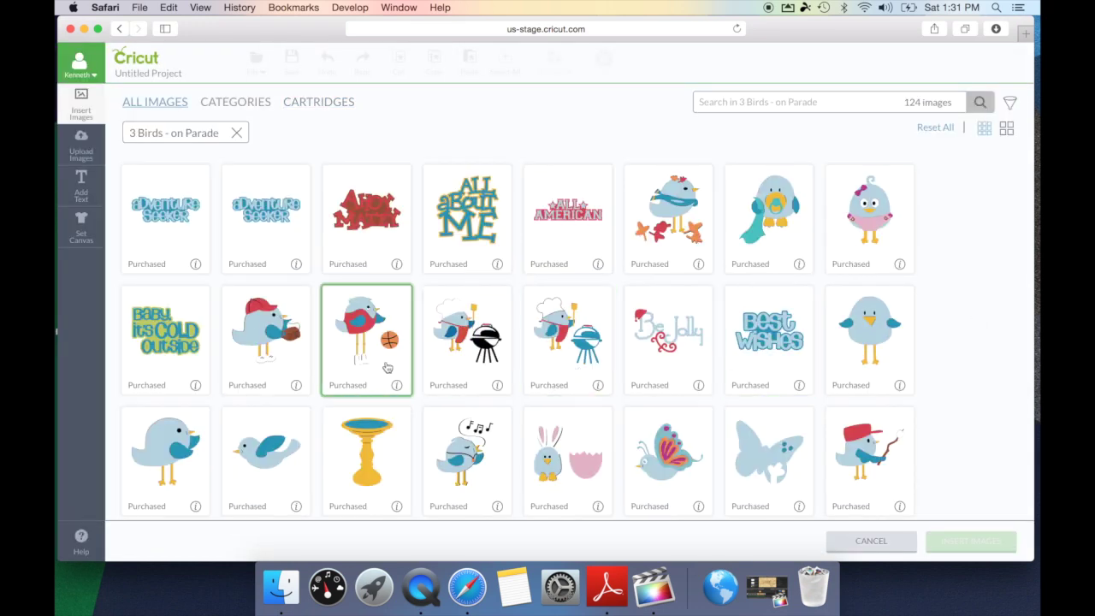
scroll(391, 367, "down", 2)
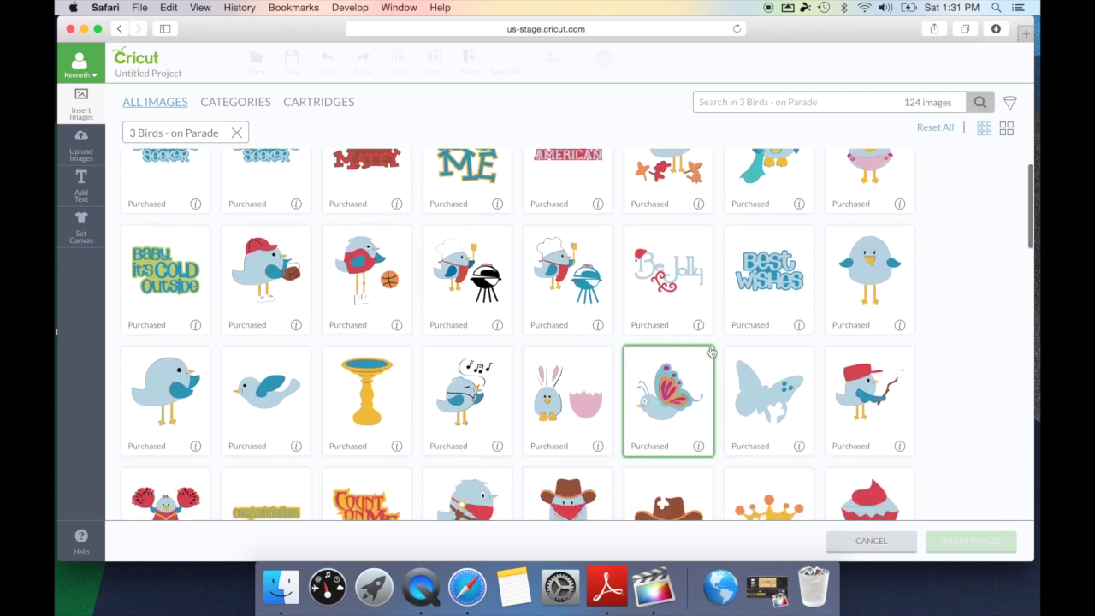
scroll(702, 368, "up", 2)
left_click(851, 210)
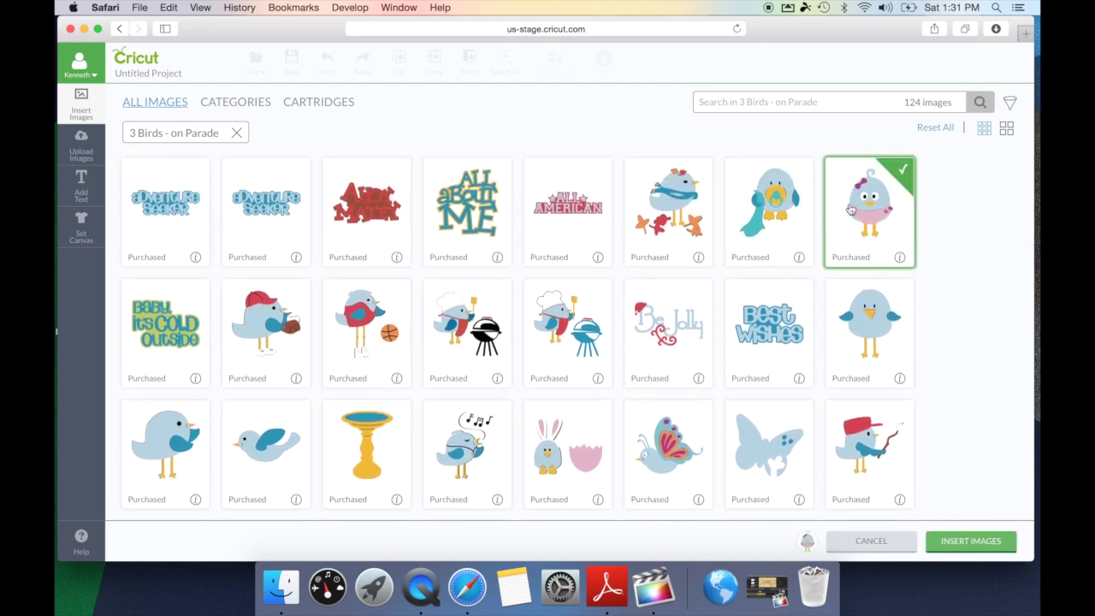
left_click(962, 542)
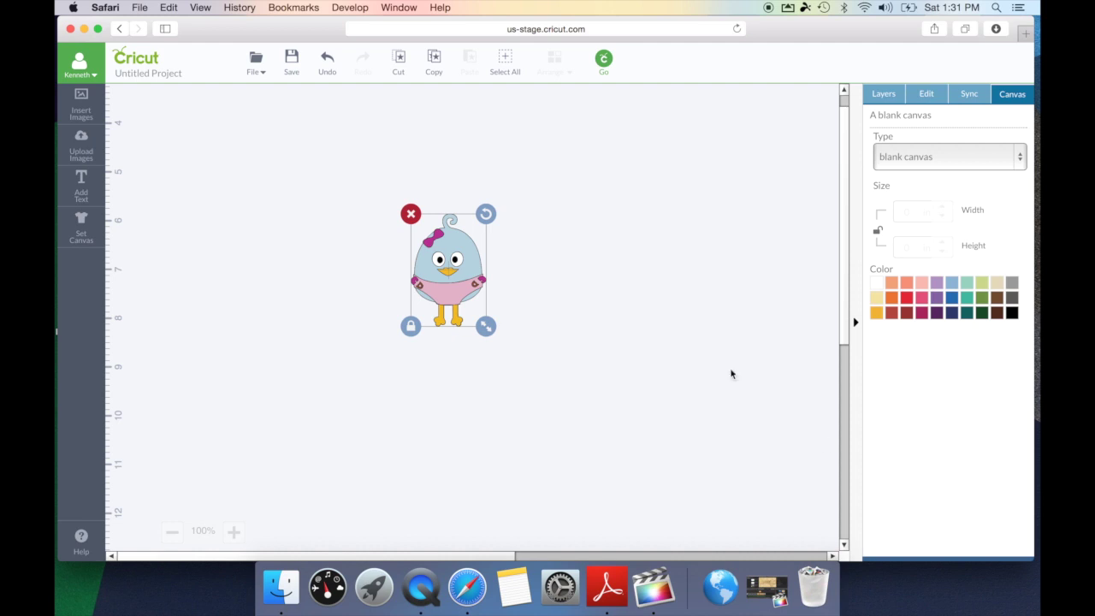
- Move the bird slightly up and to the left on the canvas, then delete it and undo the deletion
left_click_drag(434, 265, 407, 236)
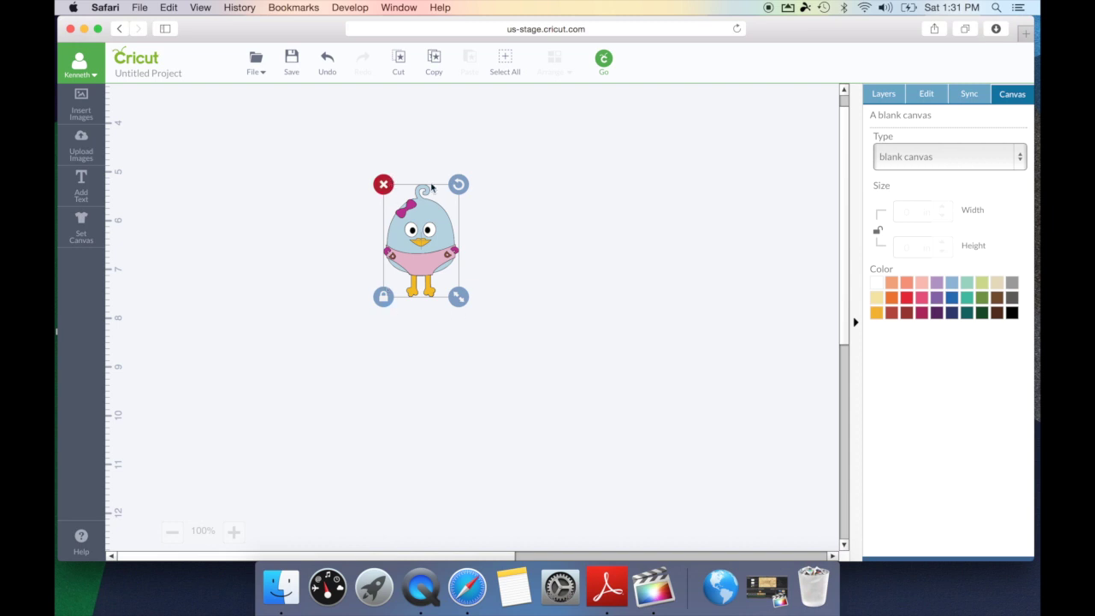
left_click(384, 184)
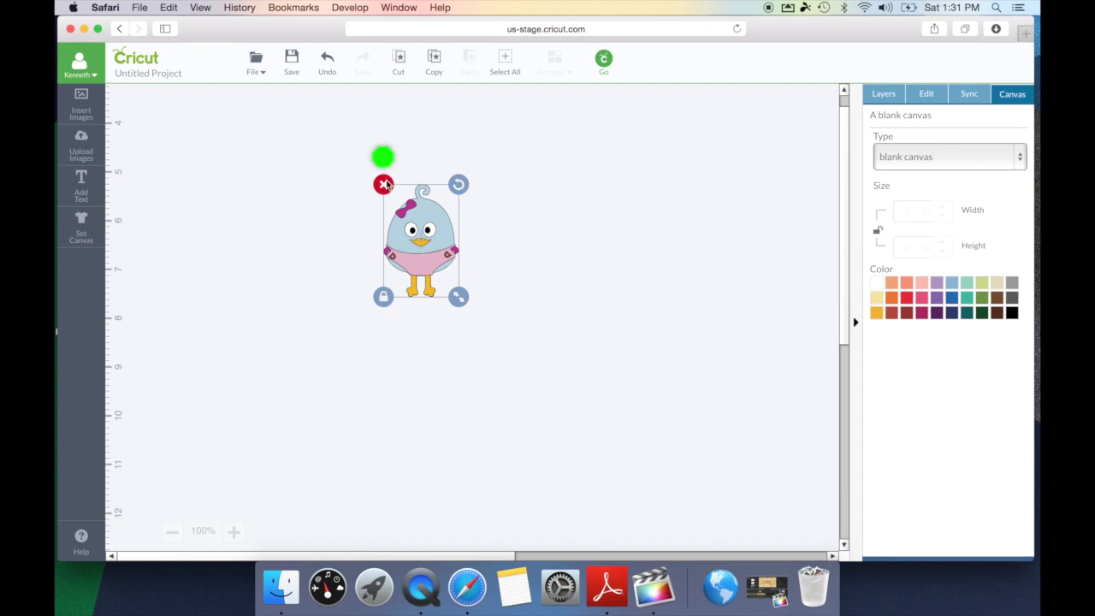
left_click(327, 60)
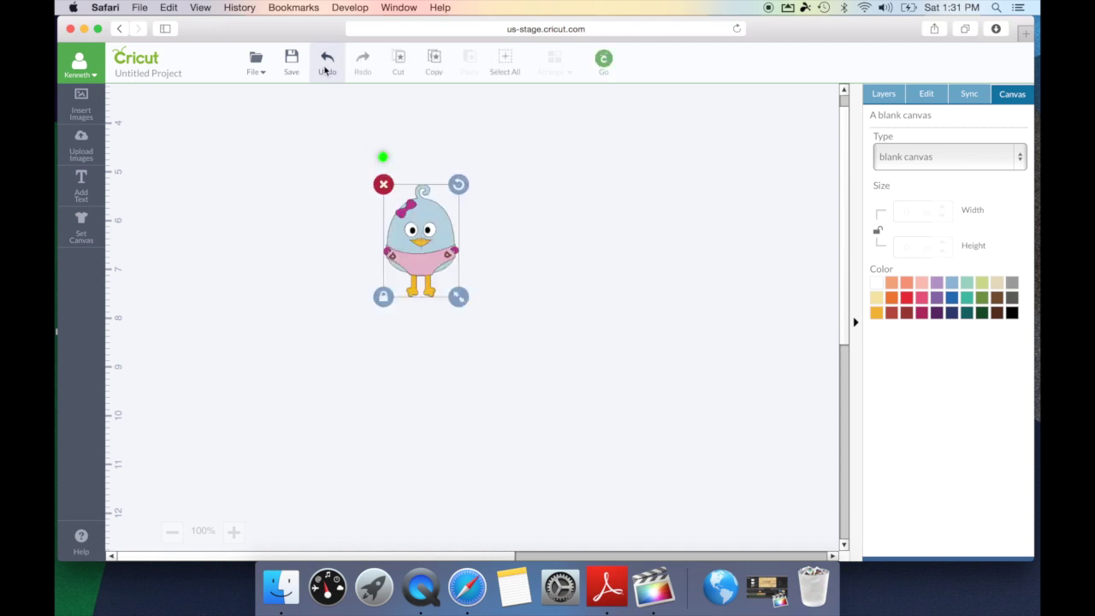
- Rotate the bird very slightly on the canvas and enlarge it with its proportions locked
left_click(459, 185)
mouse_move(460, 190)
left_mouse_down()
mouse_move(442, 179)
mouse_move(393, 199)
mouse_move(396, 281)
mouse_move(486, 254)
mouse_move(462, 190)
left_mouse_up()
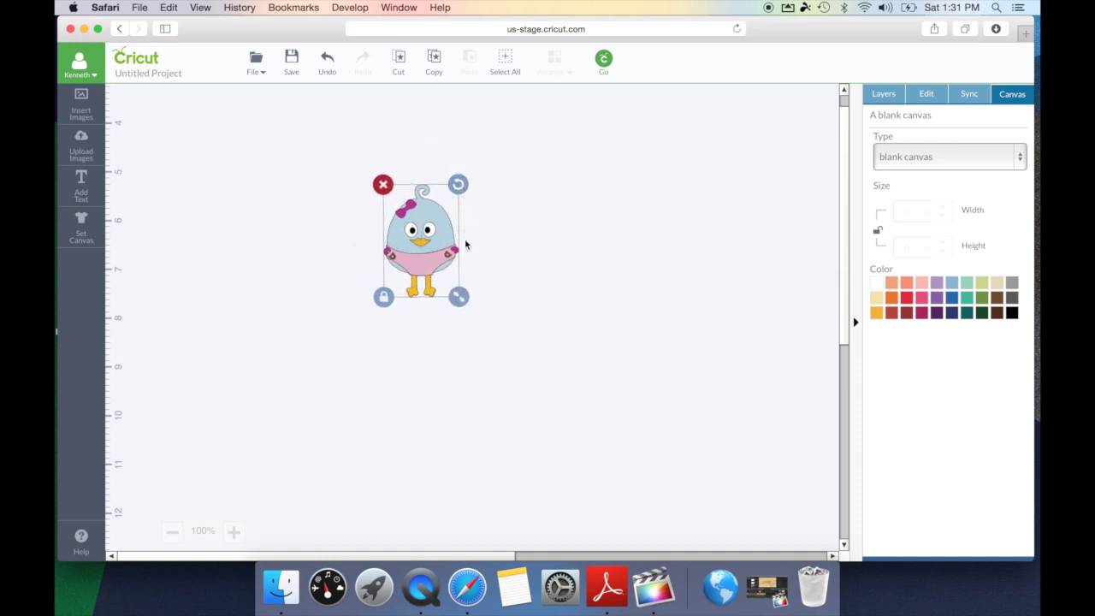
left_click_drag(458, 297, 516, 380)
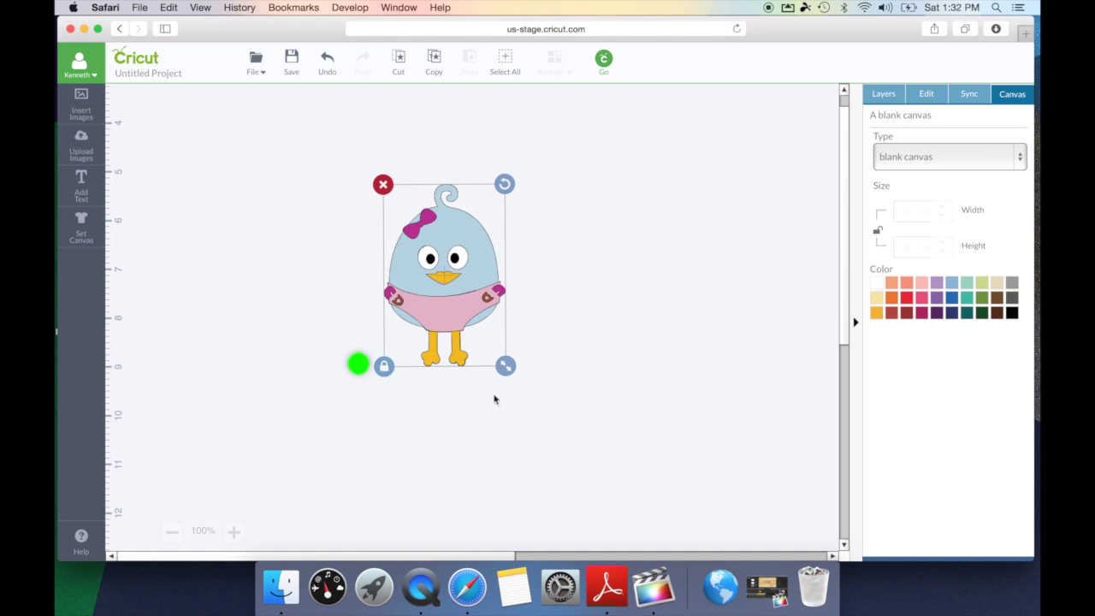
left_click_drag(506, 366, 538, 388)
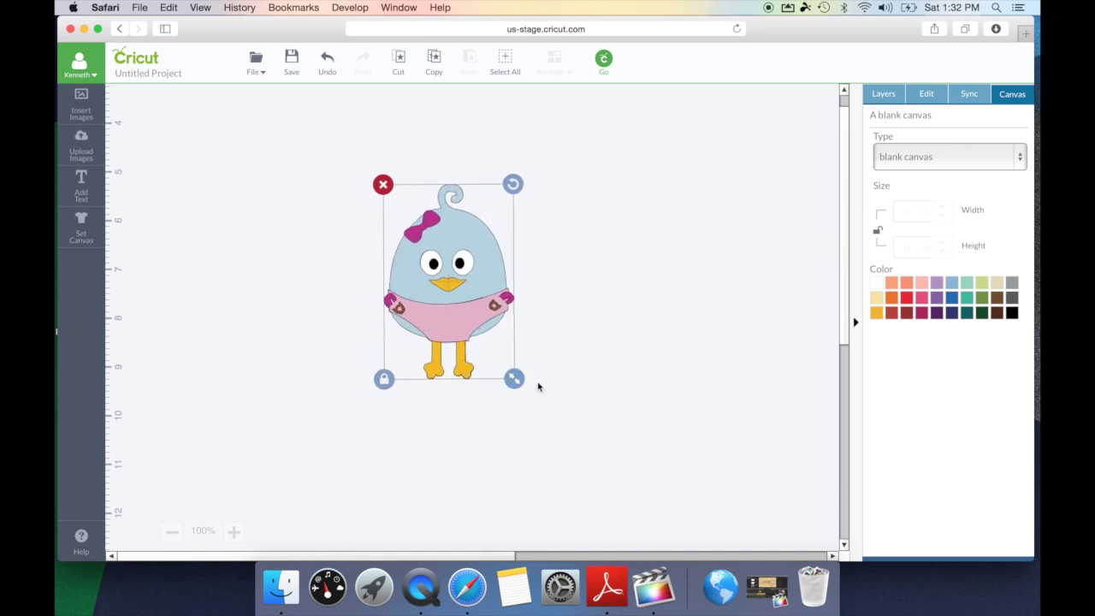
- Unlock the bird's proportions, stretch it to about 3.35 in wide by 3.86 in high, and resize it once more with its edit values displayed
left_click(384, 380)
left_click_drag(514, 379, 552, 386)
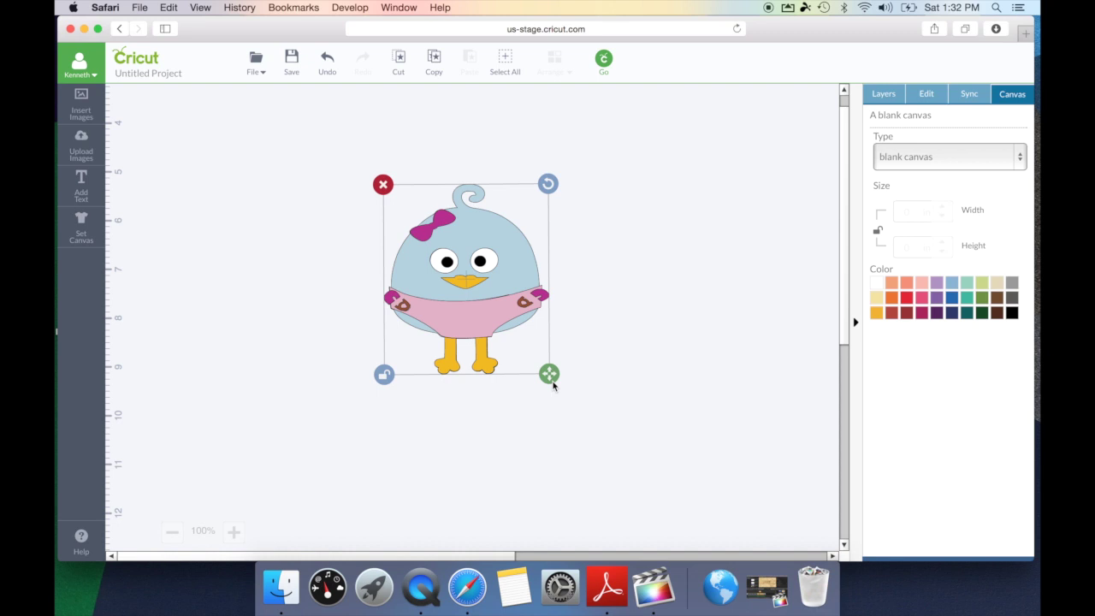
left_click(934, 101)
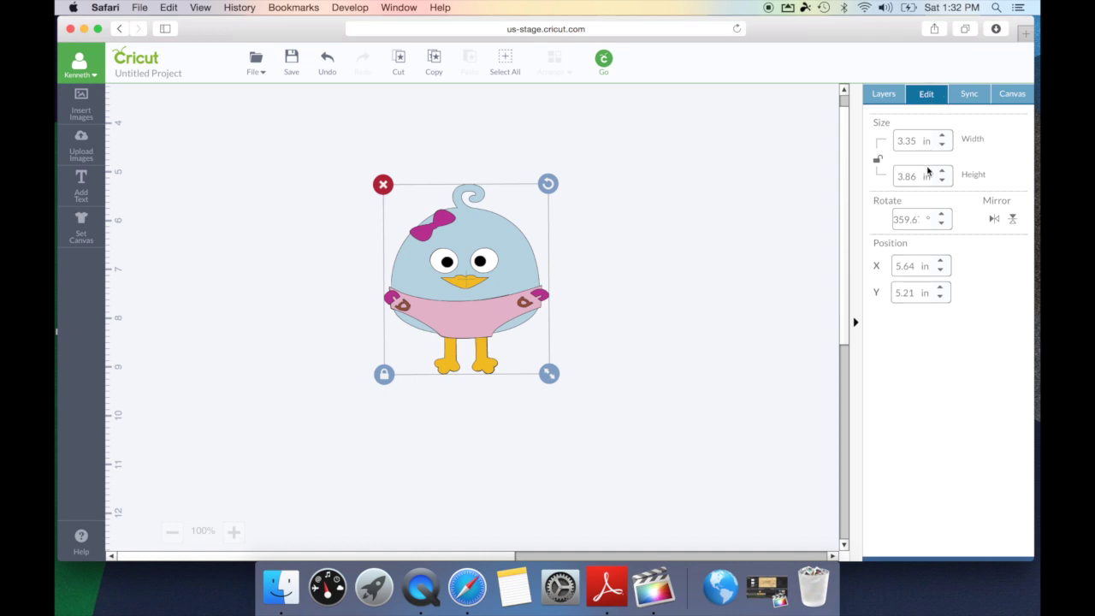
left_click_drag(552, 377, 557, 409)
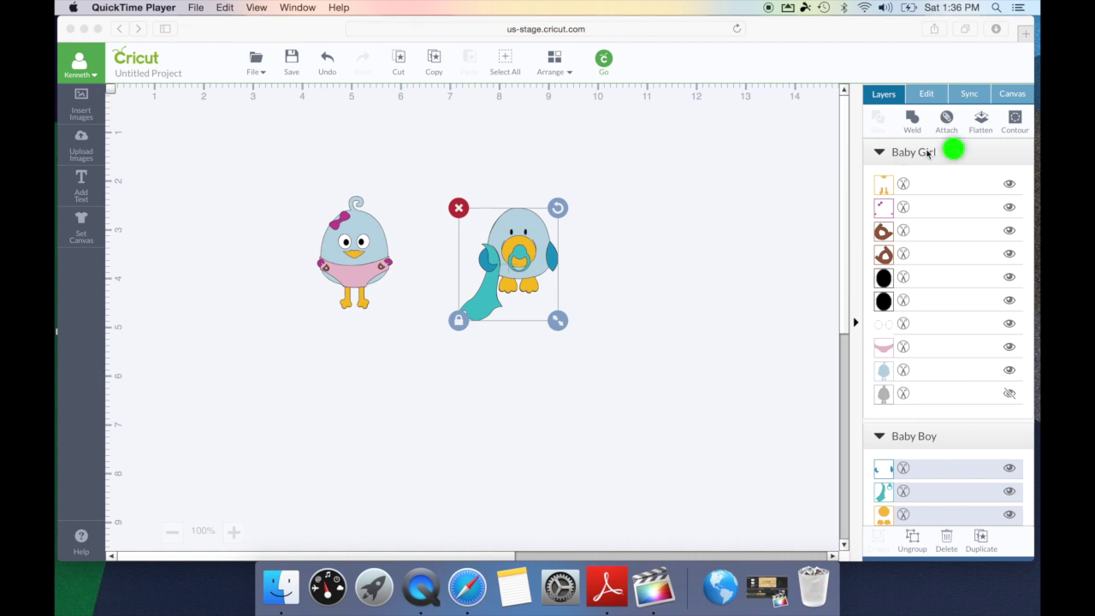
- Move the Baby Girl bird off the canvas's upper-left corner and bring it back from its layers to beside the Baby Boy bird
left_click(361, 259)
left_click_drag(360, 258, 104, 89)
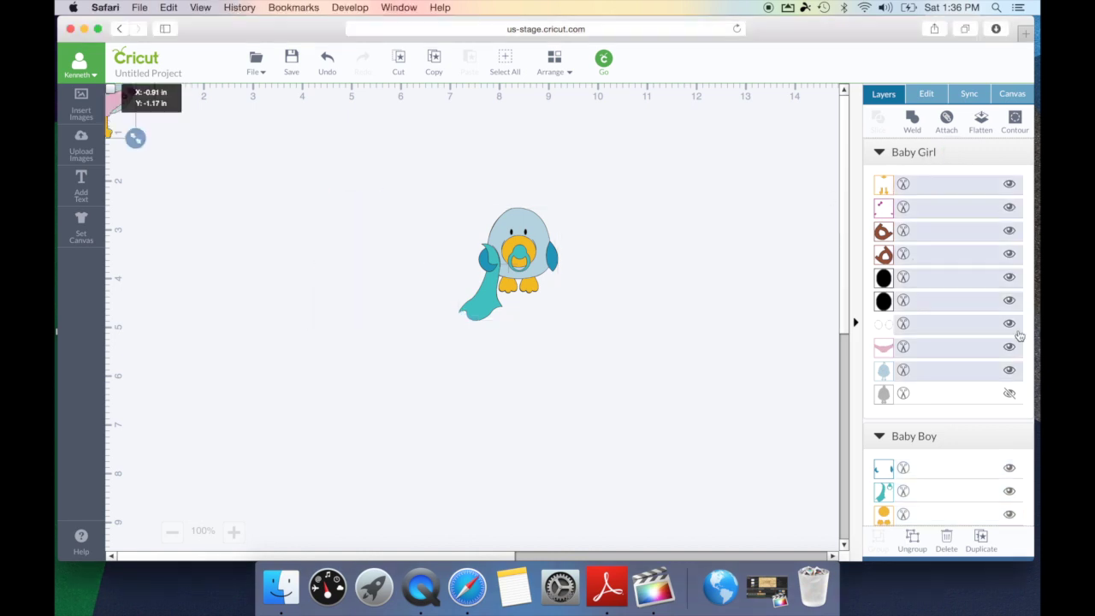
left_click_drag(938, 323, 385, 279)
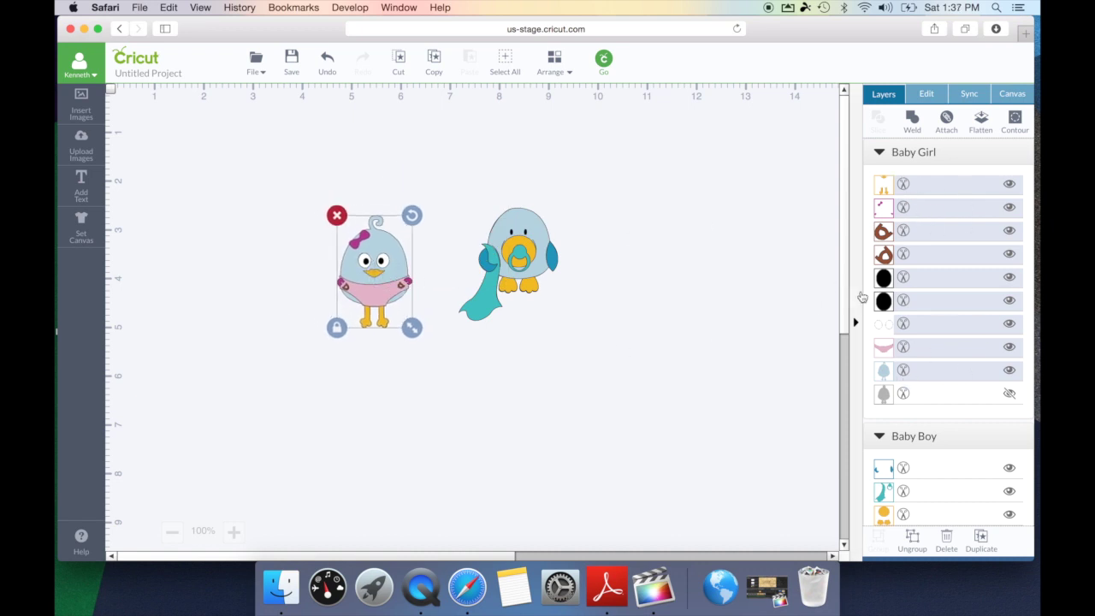
- Ungroup the Baby Girl bird and look through its separate layers
right_click(402, 267)
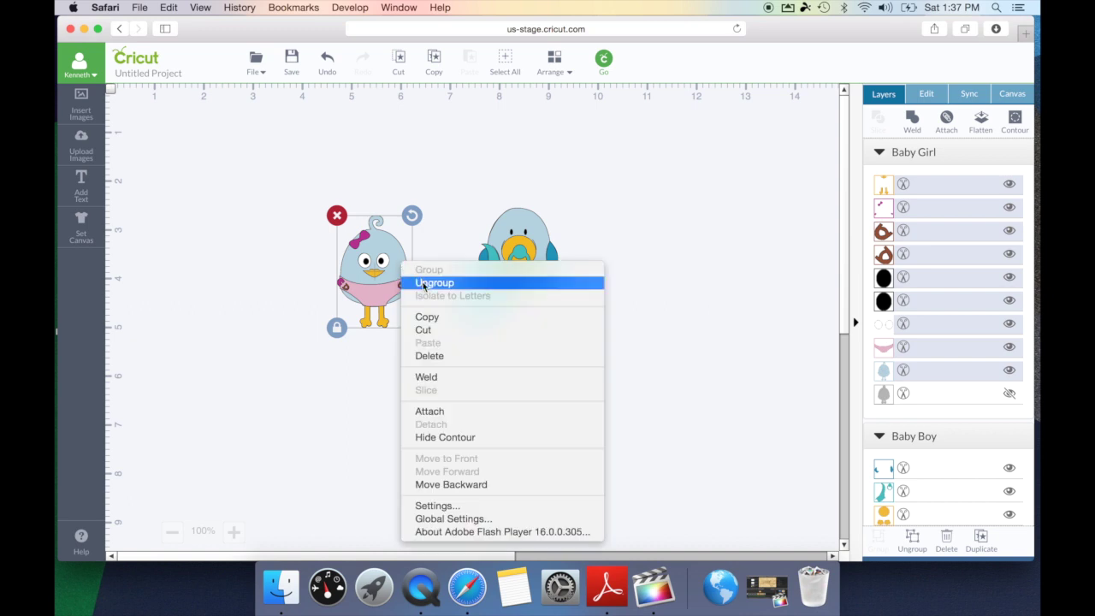
left_click(432, 283)
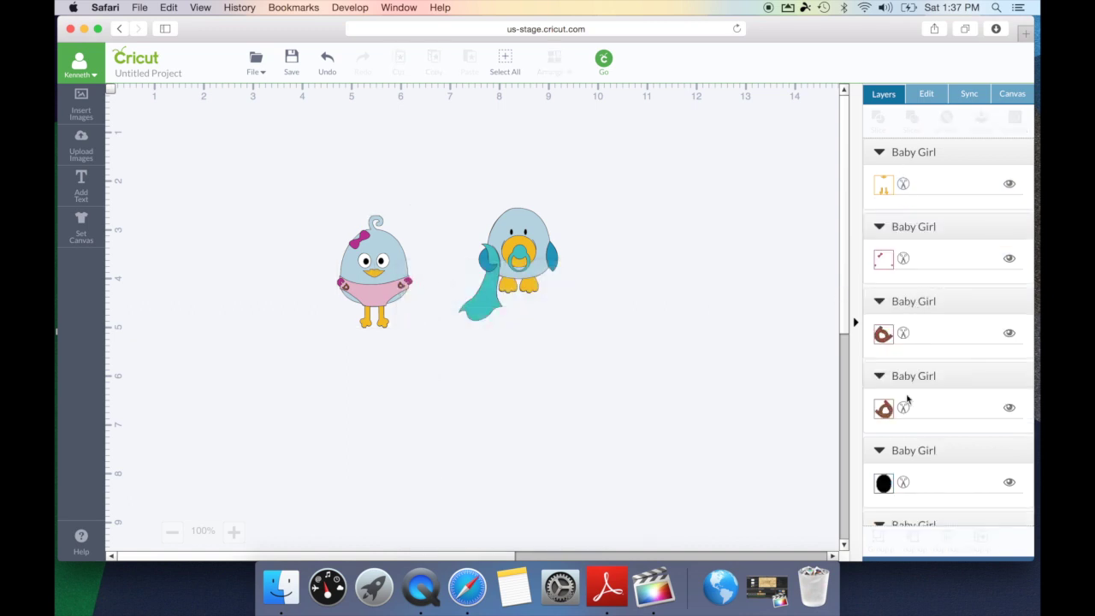
scroll(916, 424, "down", 5)
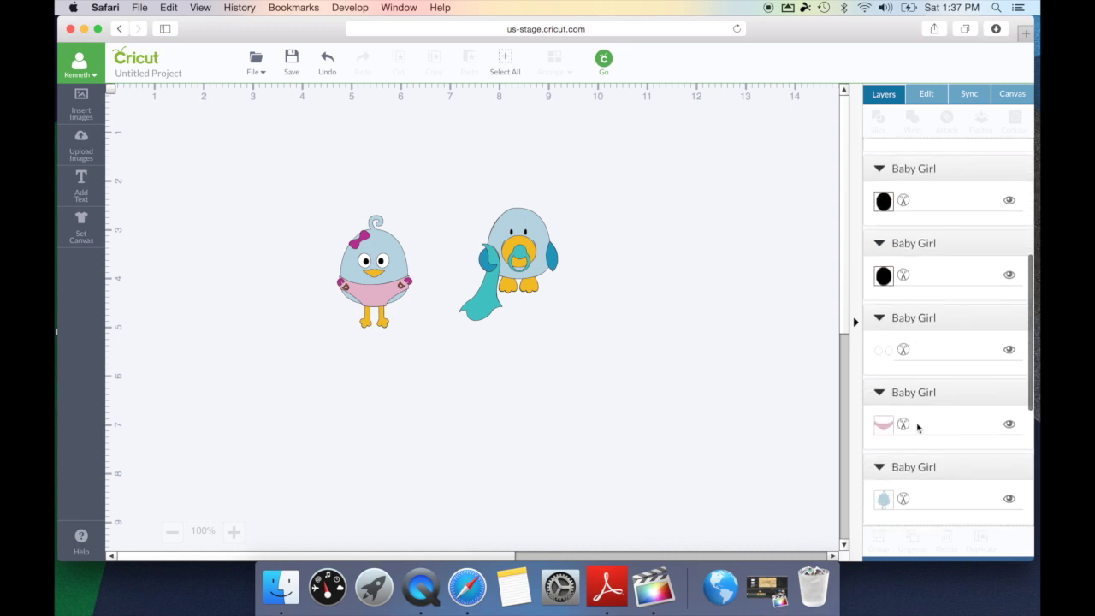
scroll(916, 423, "down", 8)
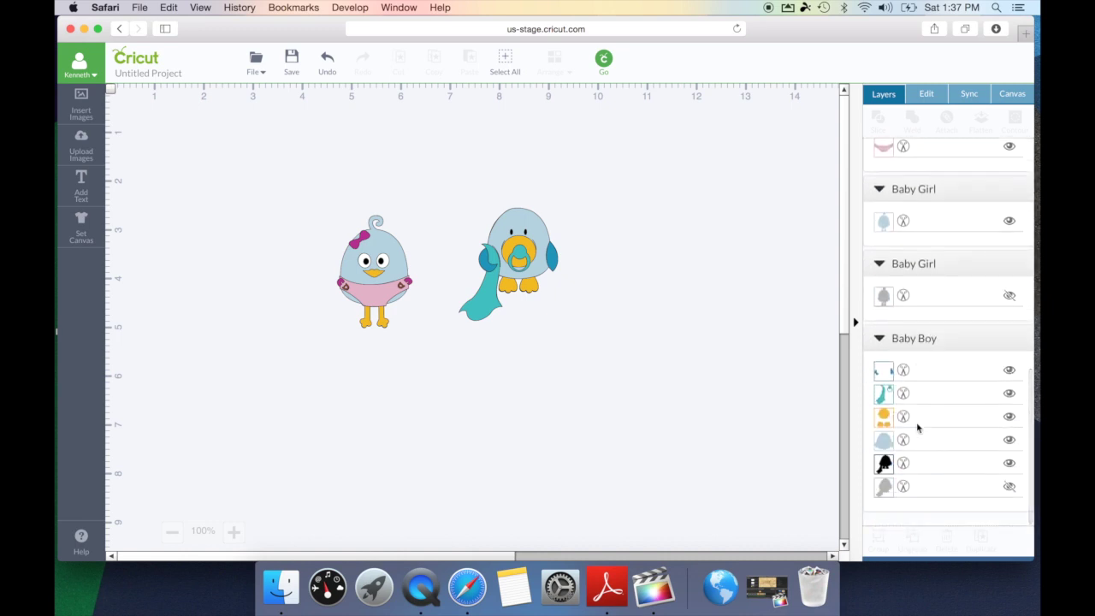
- Select all visible parts of the Baby Girl bird and group them again
left_click_drag(277, 191, 433, 355)
right_click(381, 266)
left_click(403, 268)
scroll(904, 285, "up", 5)
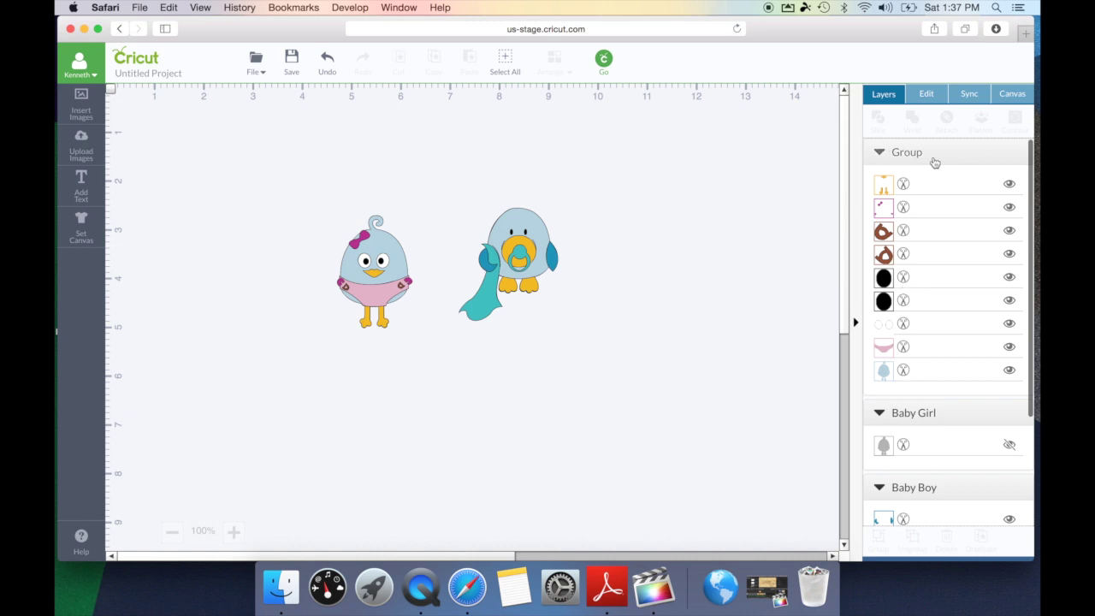
- Sync the pink diaper layer with the darker blue wing color, and try syncing the wing layer with the light blue body color
left_click(924, 96)
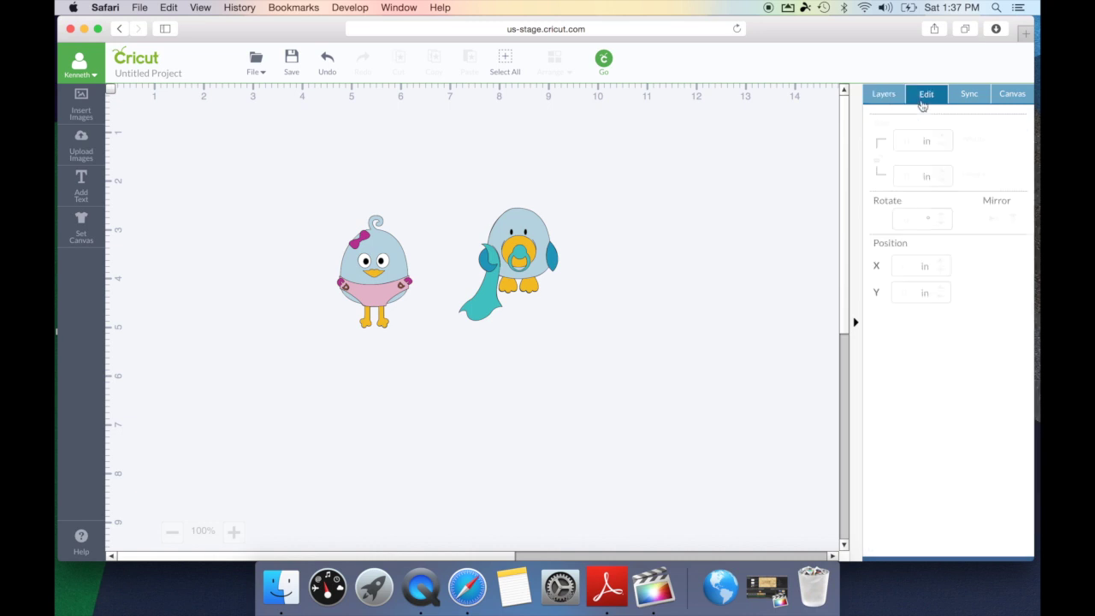
left_click(971, 99)
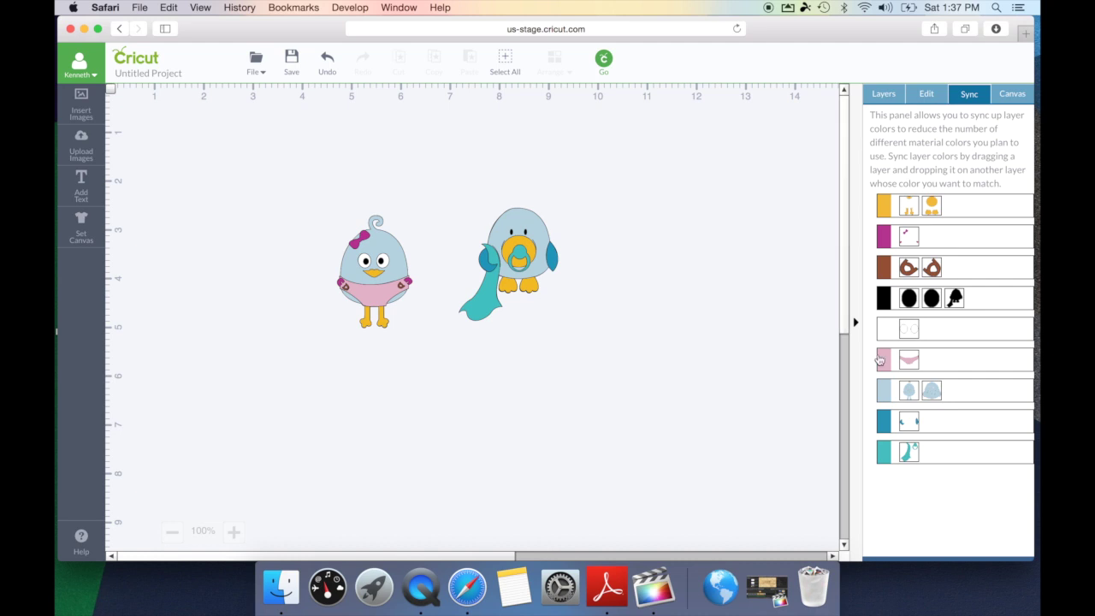
left_click_drag(886, 359, 887, 422)
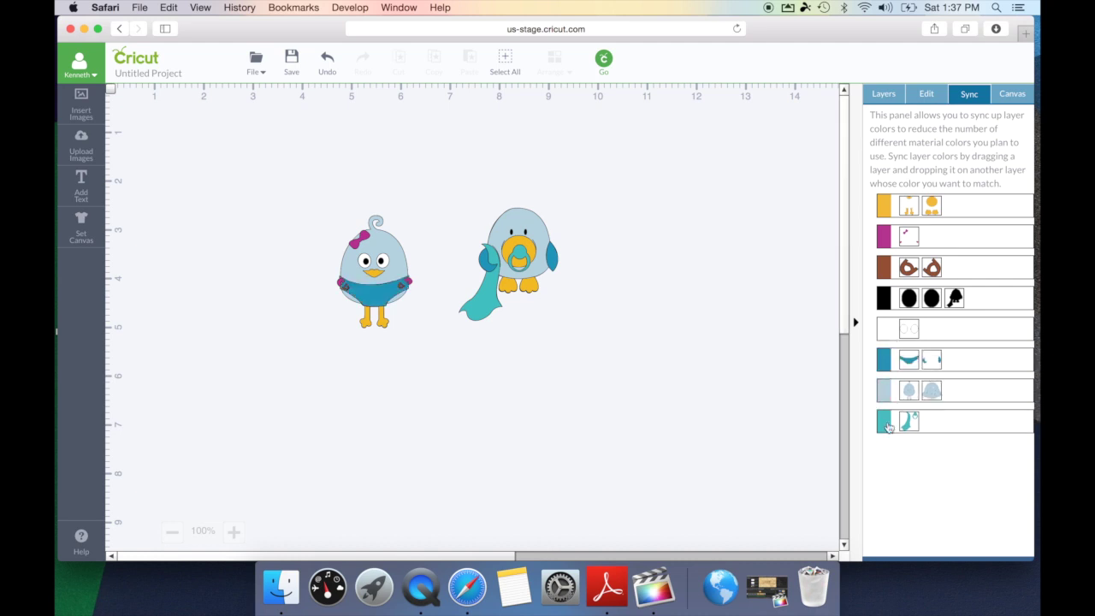
left_click_drag(926, 363, 951, 396)
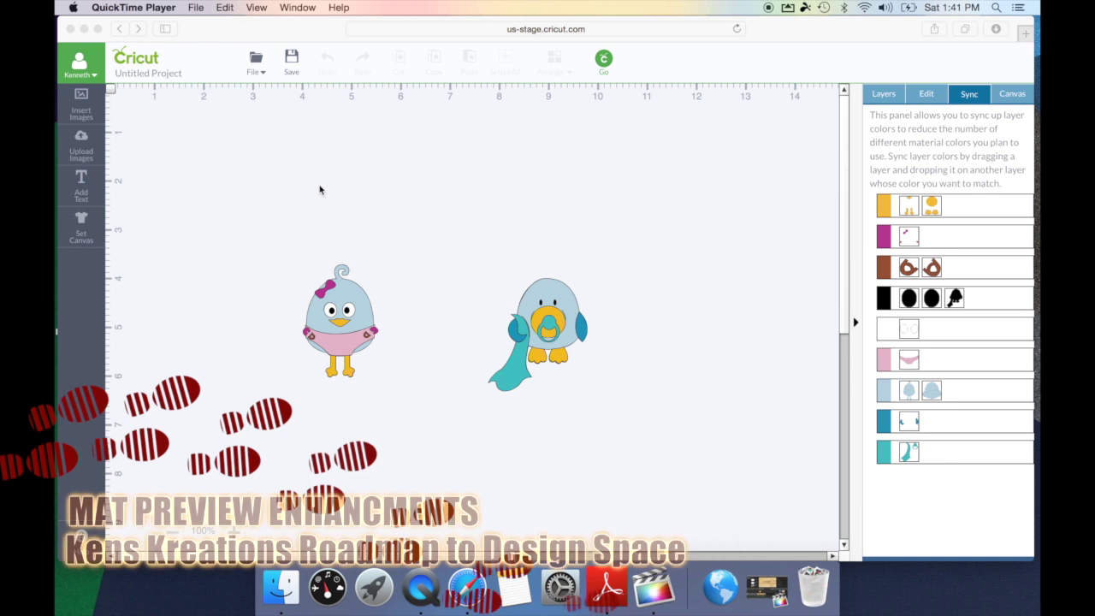
- Open the mat preview and move the Baby Boy silhouette slightly down and to the right on the black mat
left_click(602, 62)
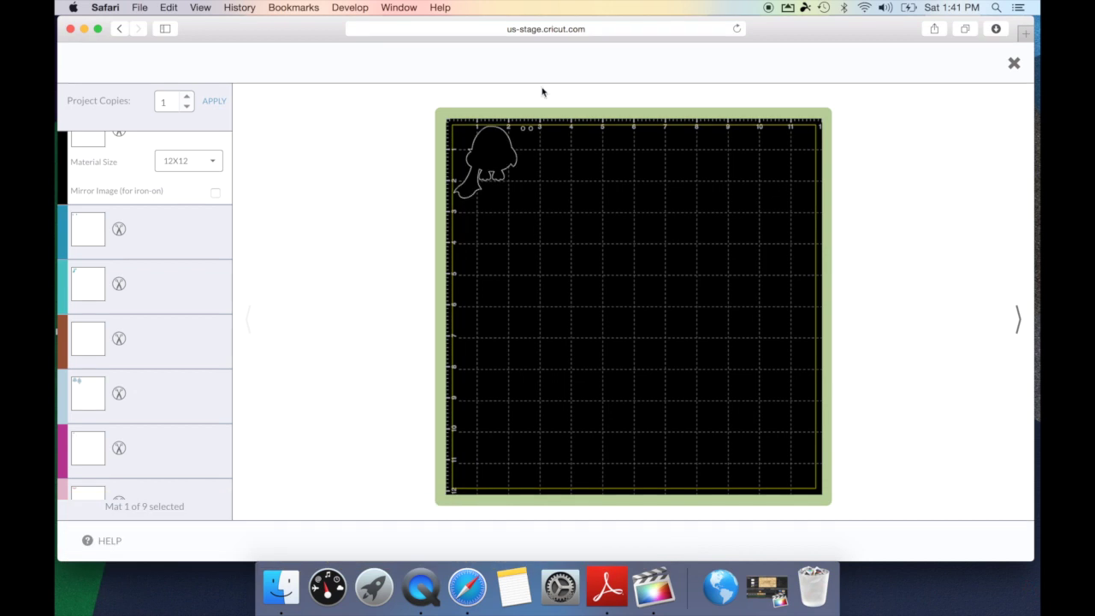
mouse_move(490, 176)
left_mouse_down()
mouse_move(528, 205)
mouse_move(488, 202)
mouse_move(488, 184)
left_mouse_up()
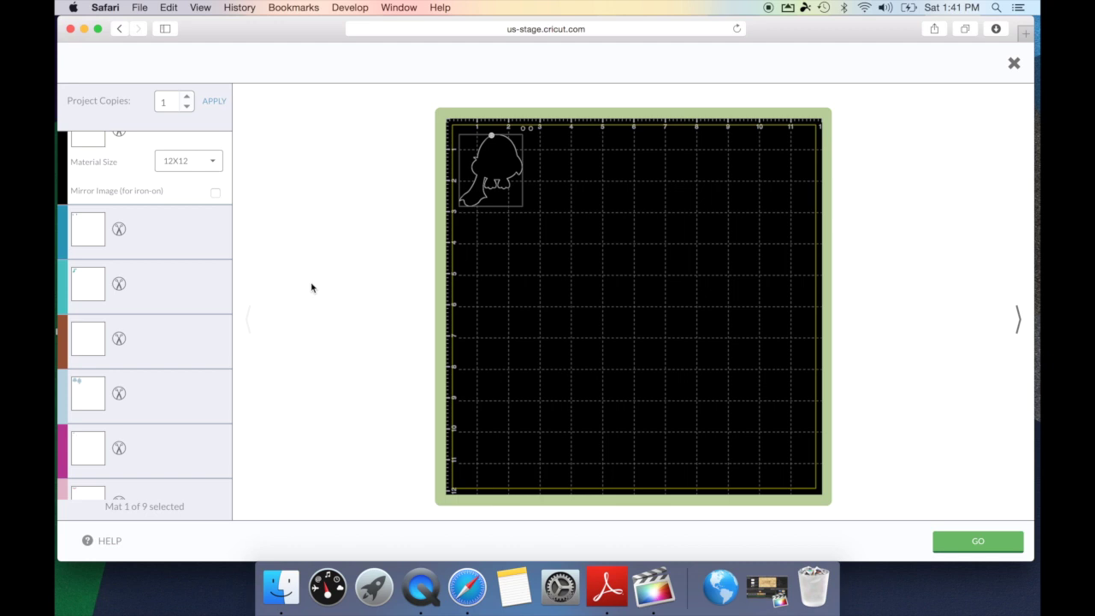
- Look through the remaining color mats in the preview, ending on the white mat
left_click(1020, 323)
left_click(1020, 323)
left_click(1020, 323)
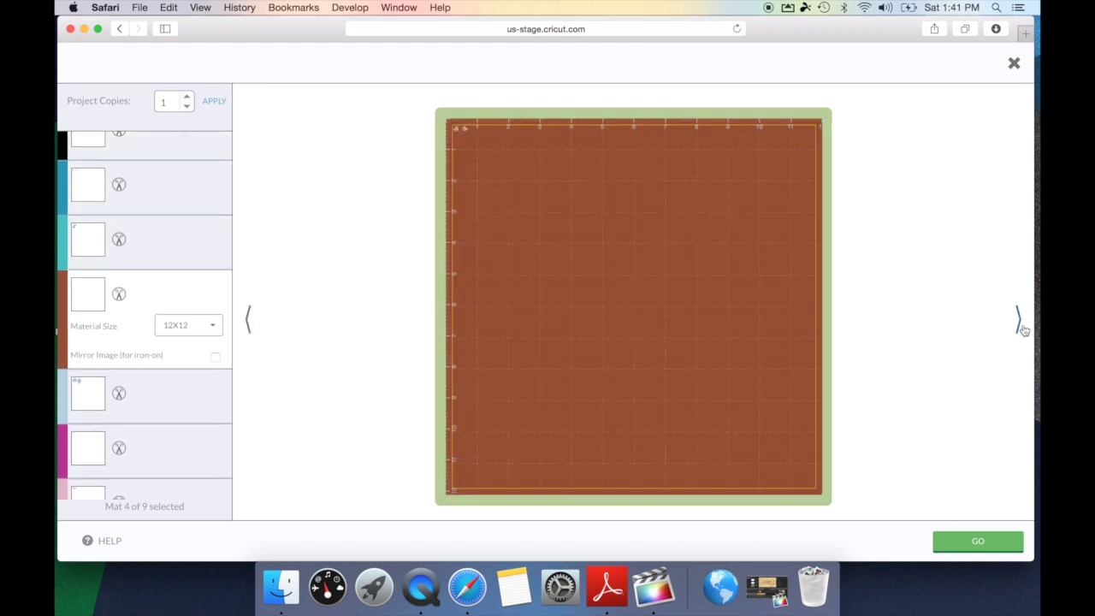
left_click(1020, 323)
left_click(1020, 324)
left_click(1020, 323)
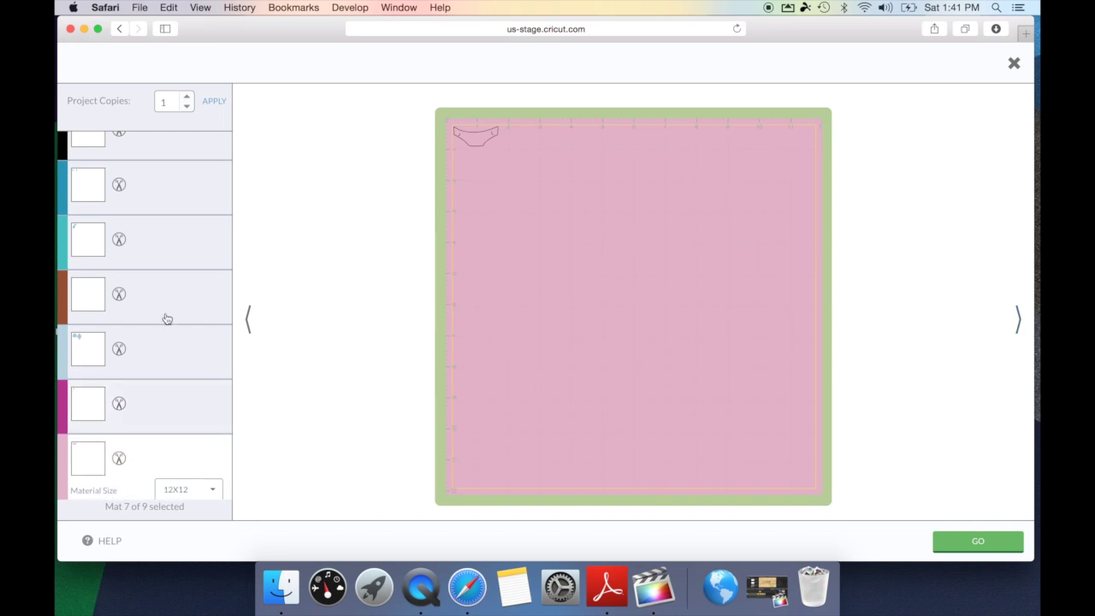
scroll(167, 319, "down", 4)
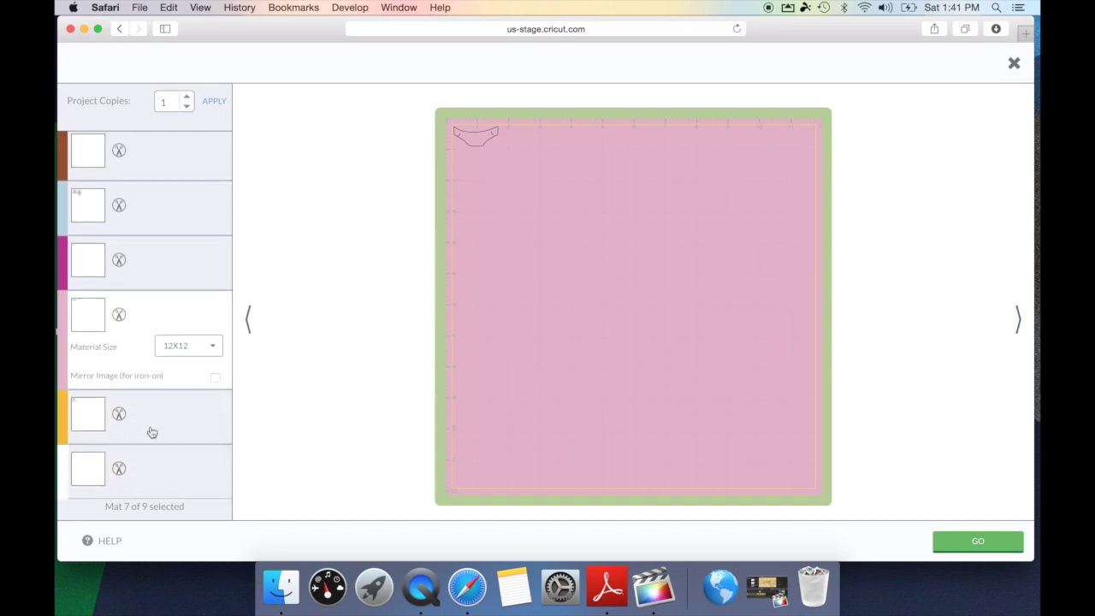
left_click(152, 430)
left_click(152, 481)
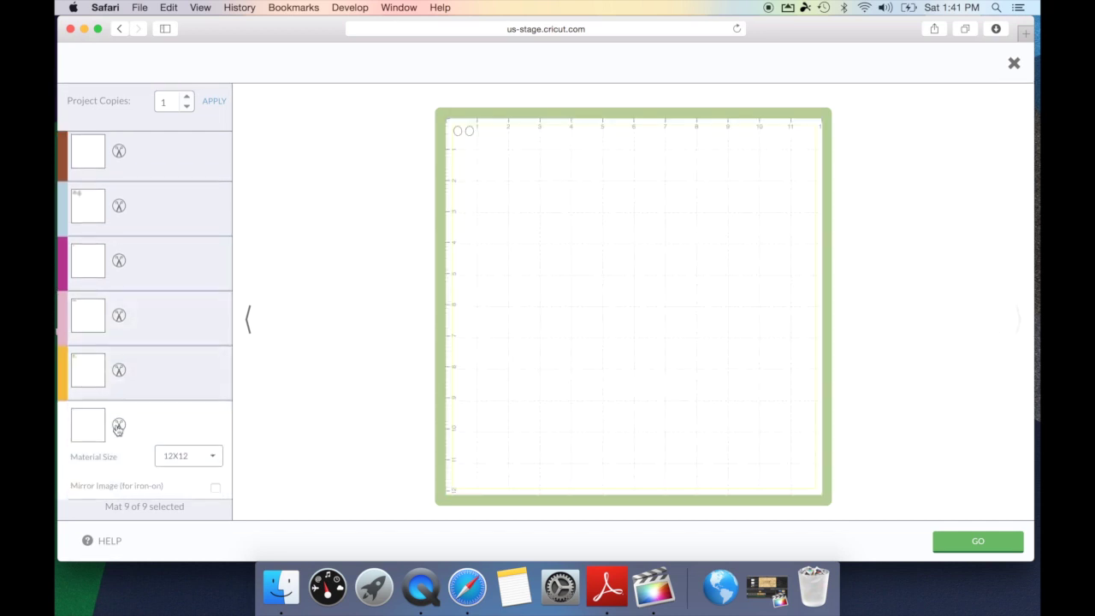
- Check the material size options for the white mat, keep 12X12, and return to the start of the mat list
left_click(202, 457)
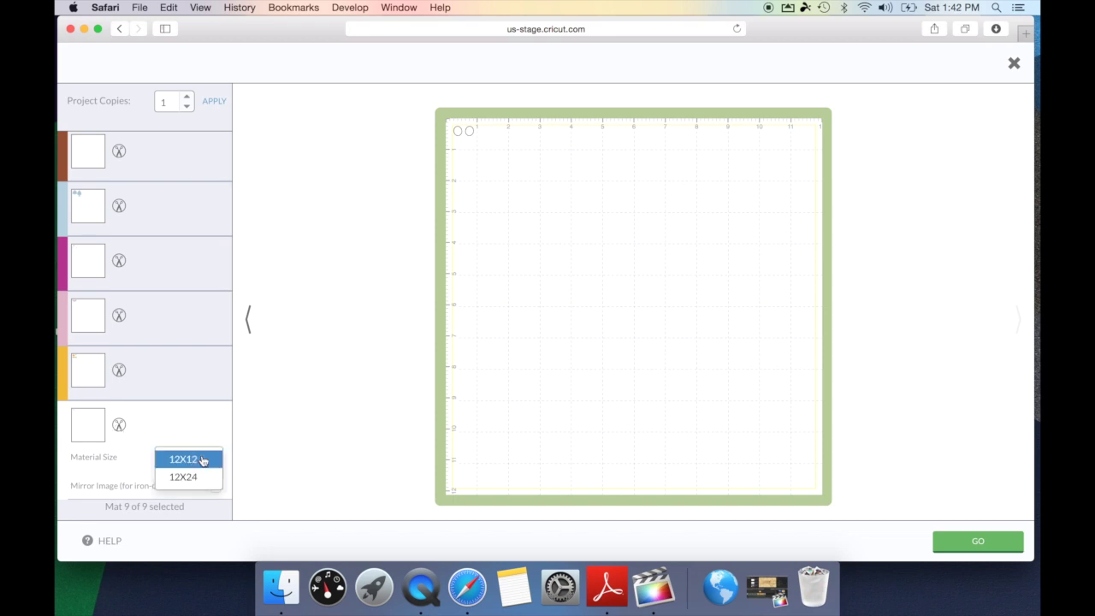
left_click(203, 459)
scroll(179, 365, "up", 4)
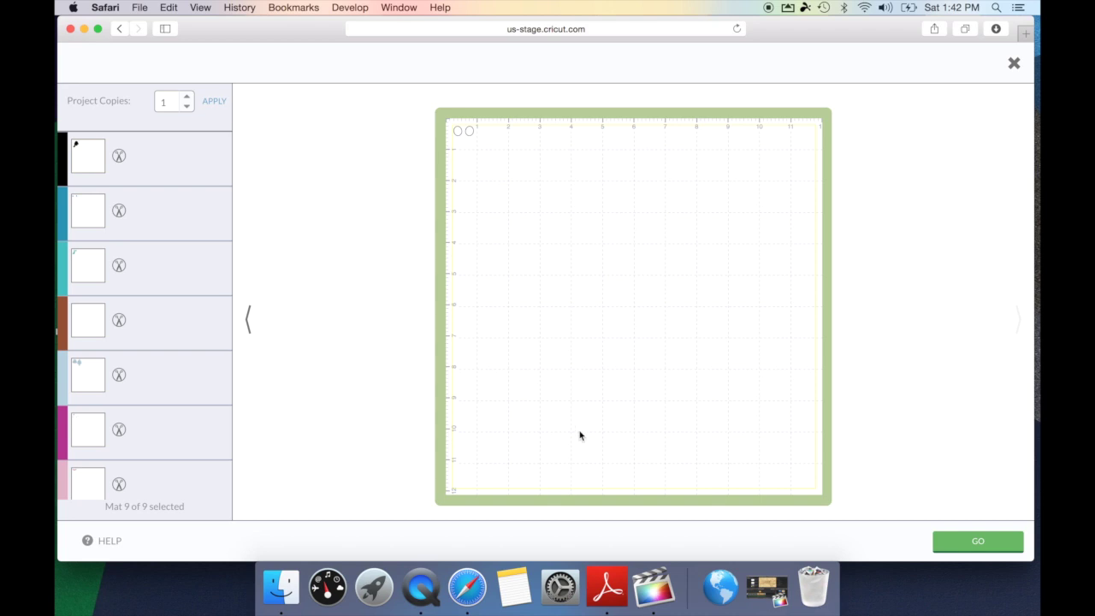
- Proceed to the cut screen, dismiss the Mirror image warning, and cancel the cut to return to the mat preview
left_click(978, 542)
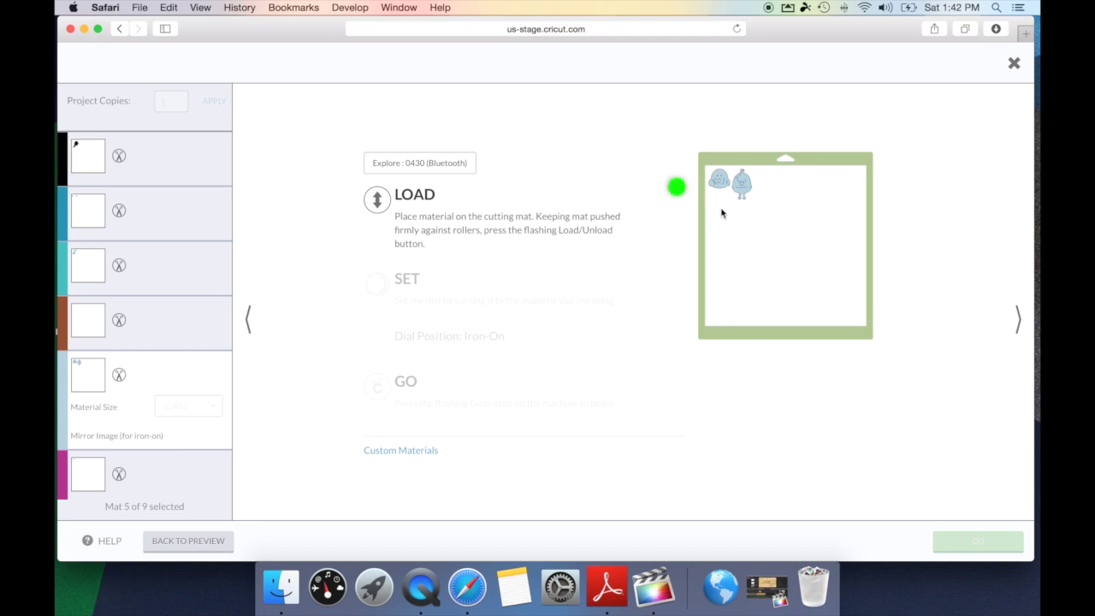
left_click(435, 455)
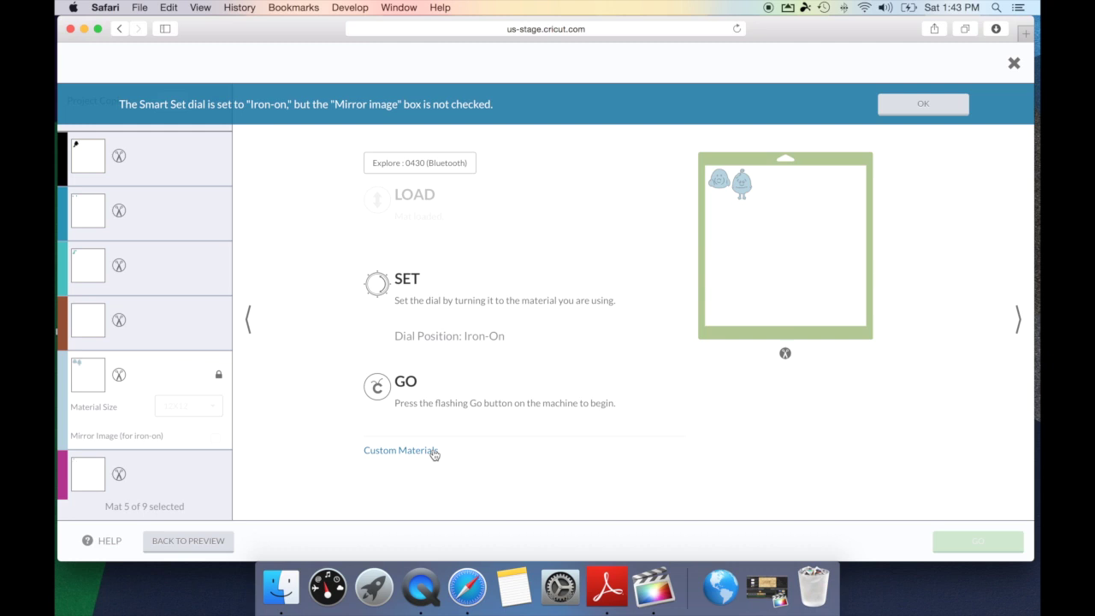
left_click(930, 114)
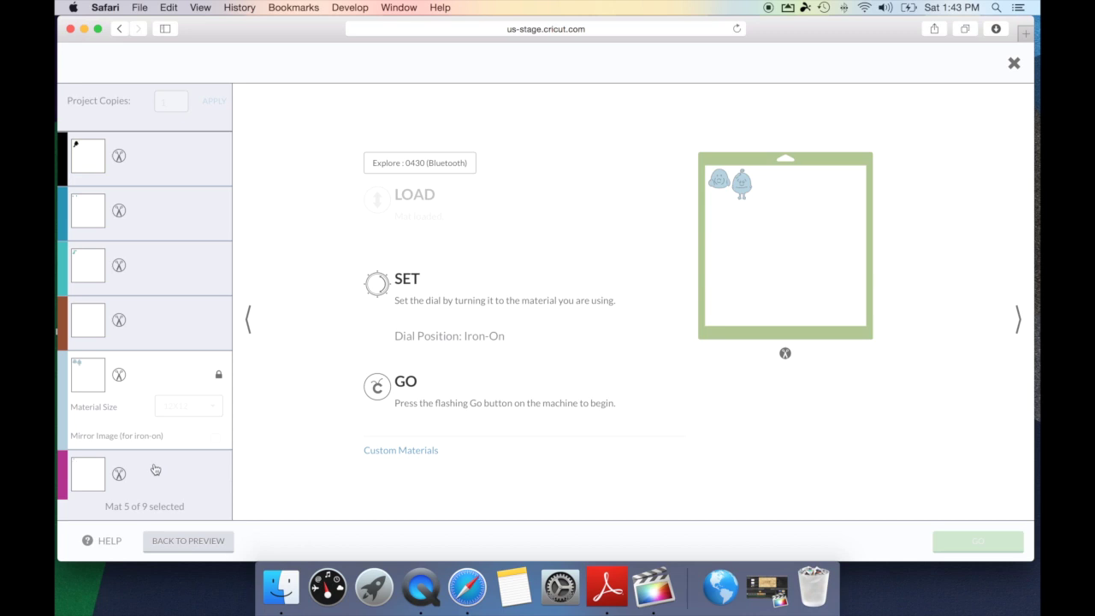
left_click(218, 545)
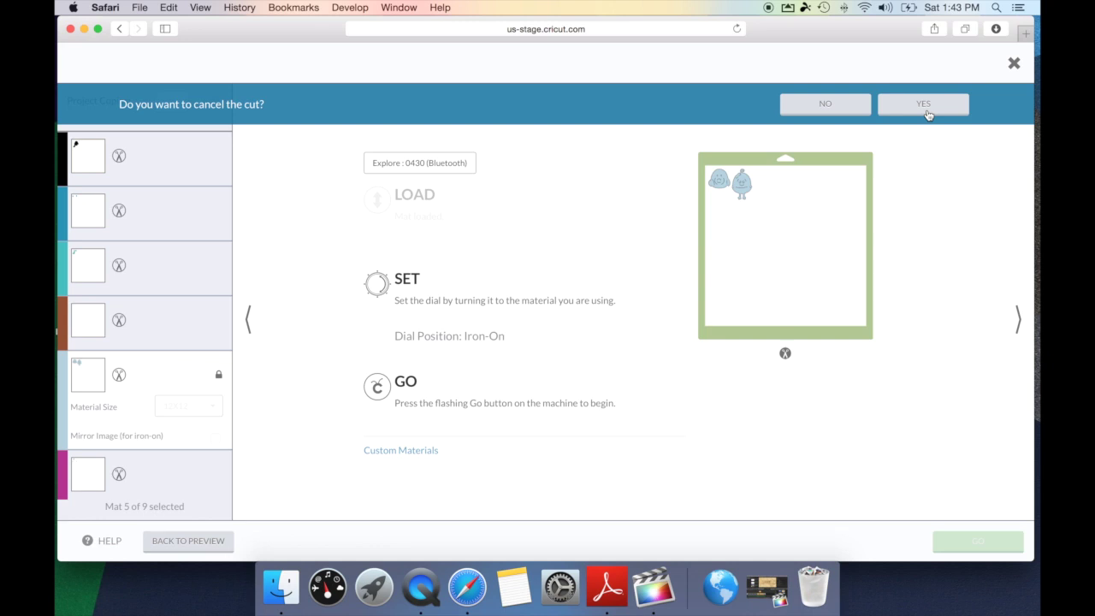
left_click(926, 104)
- Turn on Mirror Image (for iron-on) for the brown, teal and blue mats
left_click(210, 342)
left_click(215, 384)
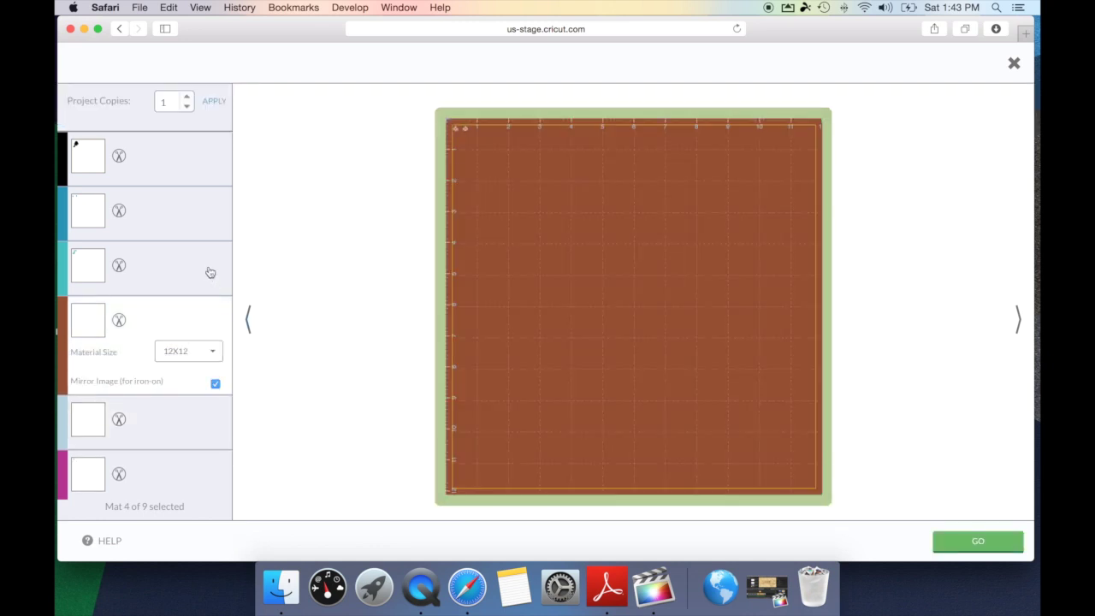
left_click(211, 272)
left_click(216, 330)
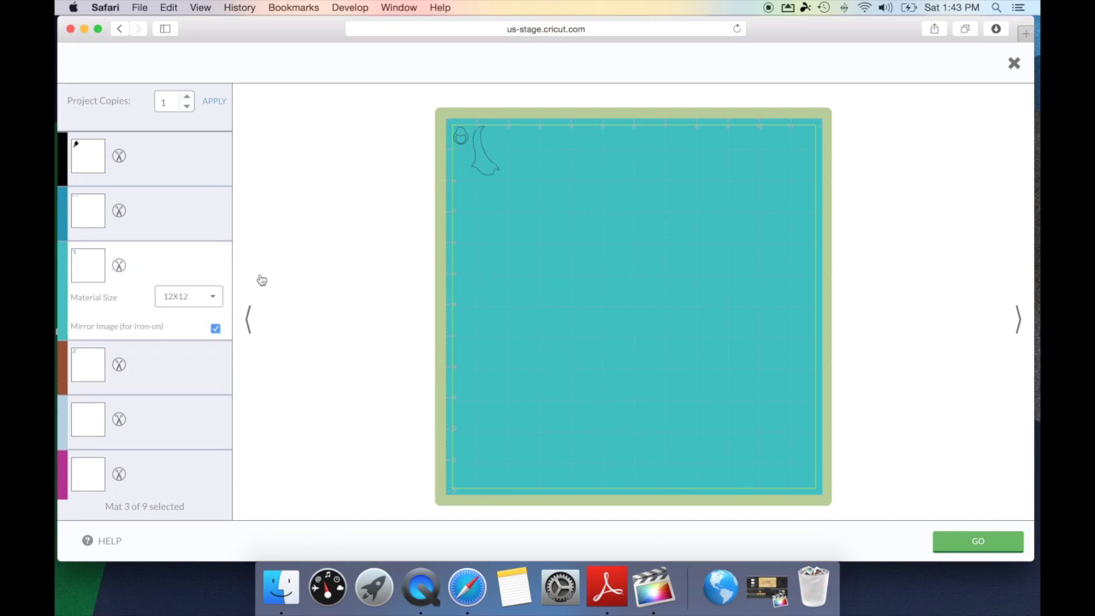
left_click(206, 221)
left_click(216, 275)
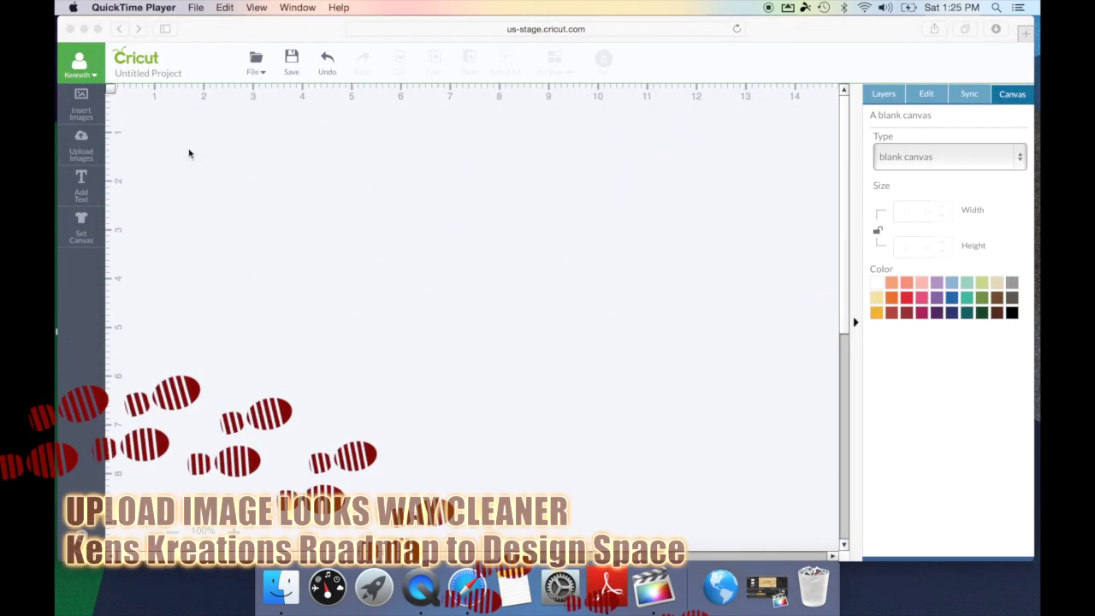
- Upload Old School Rocket Ship 1.png as a basic image, classify it as Complex image, and continue to the cleanup stage
left_click(74, 153)
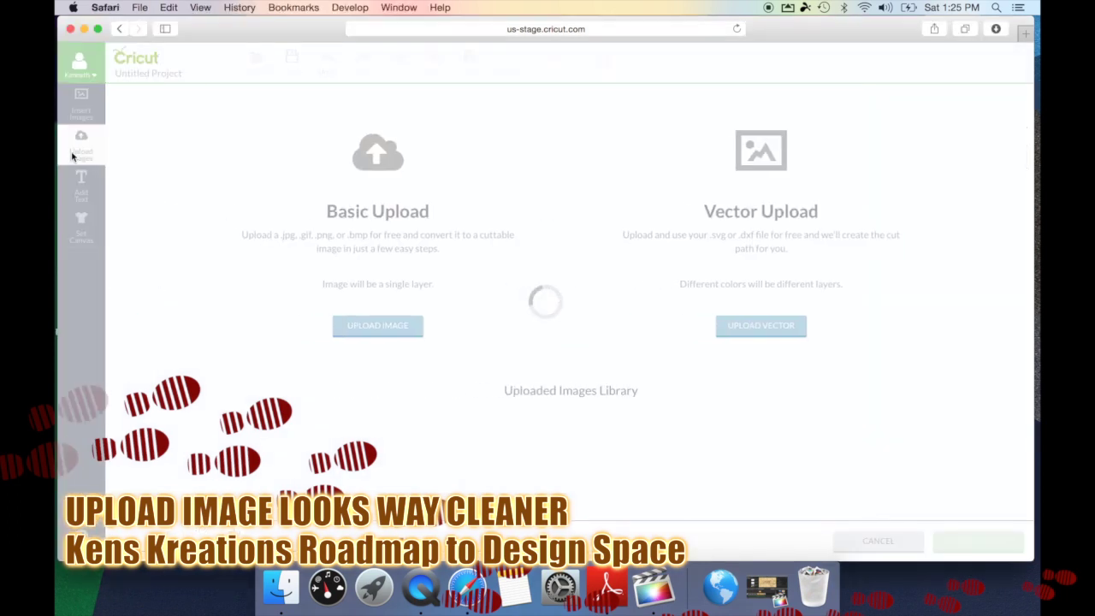
left_click(372, 332)
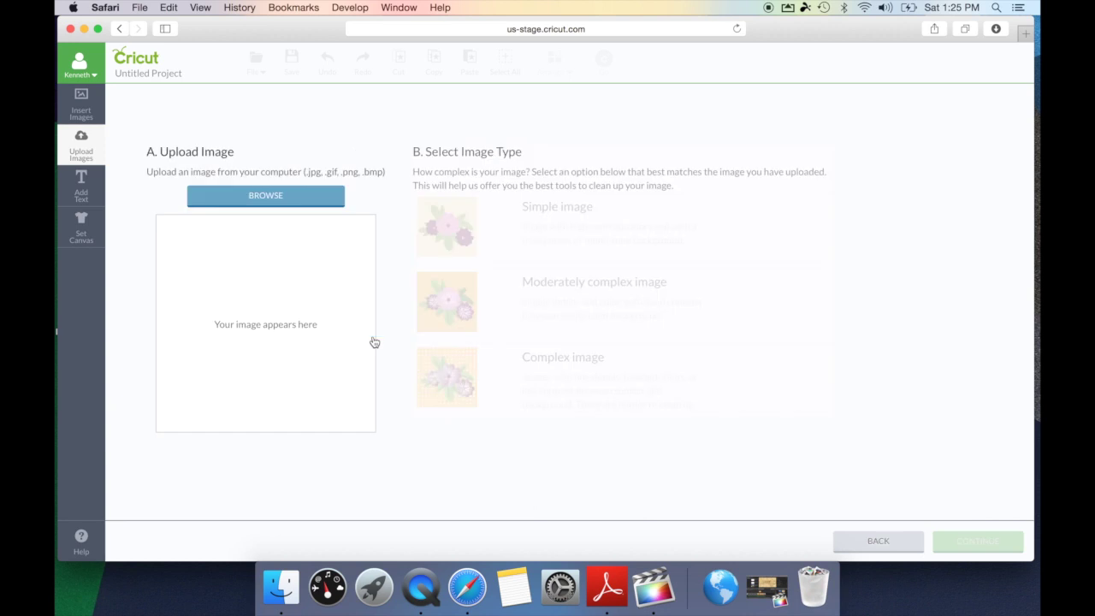
left_click(288, 207)
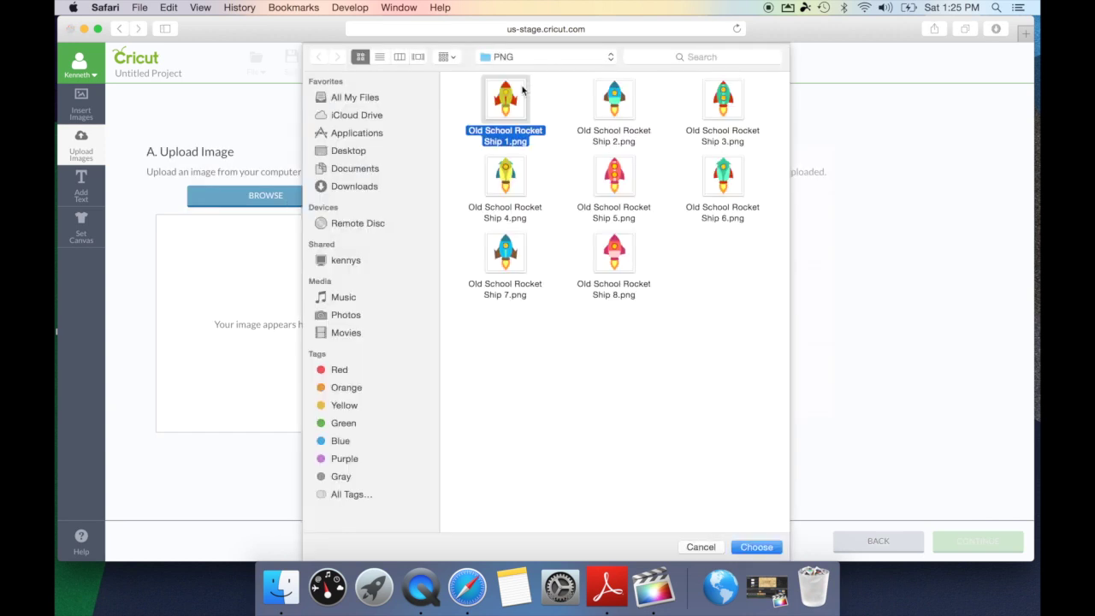
double_click(518, 94)
left_click(665, 403)
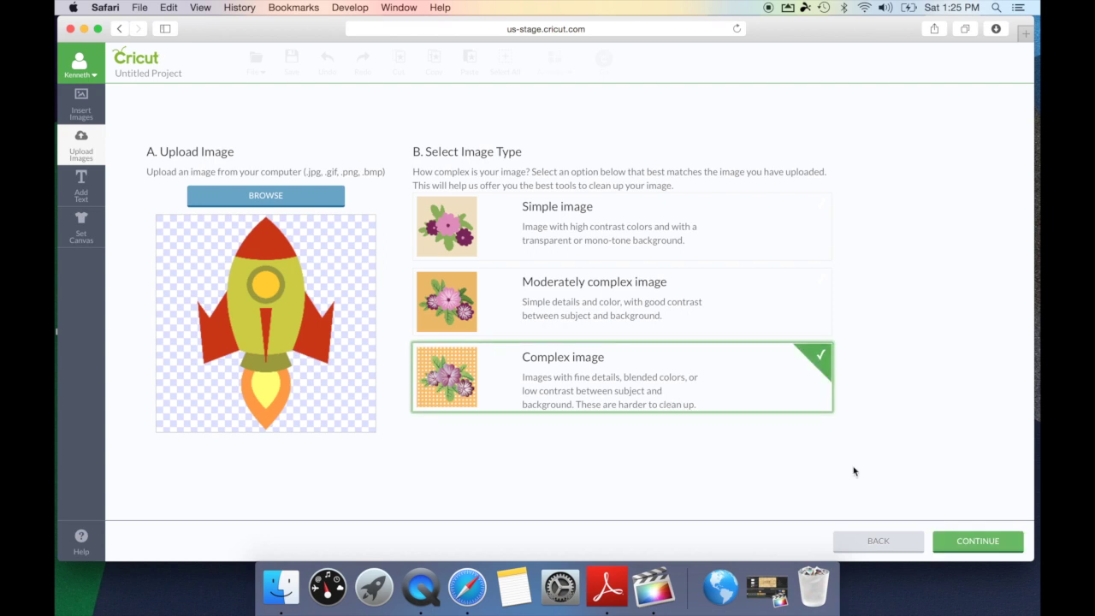
left_click(984, 557)
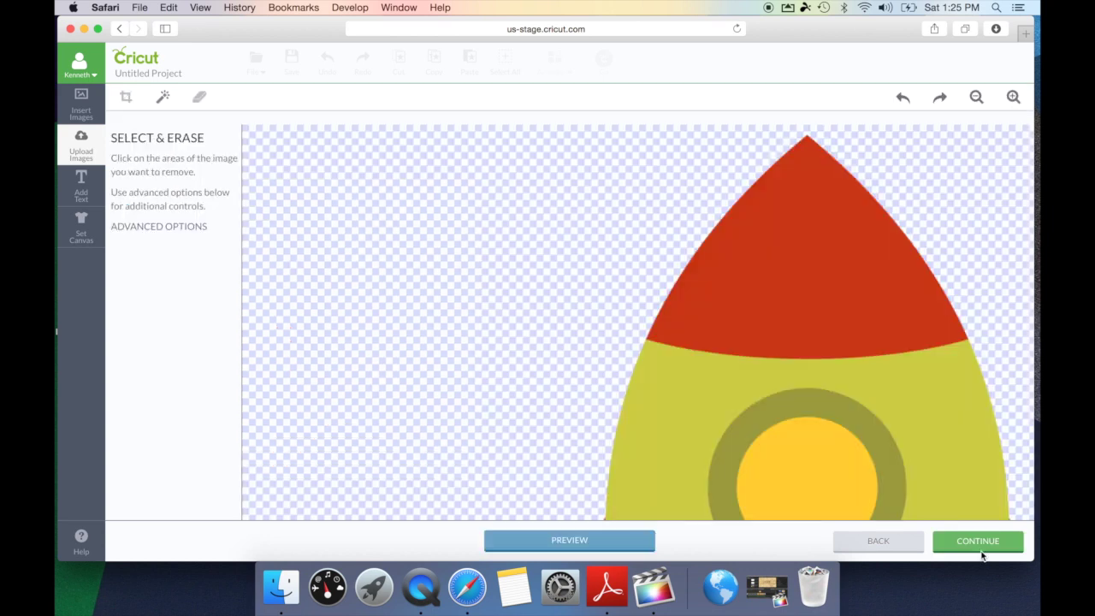
- Fit the whole rocket in view, preview its cut outline, and switch back to the full-color image
left_click(976, 99)
left_click(976, 99)
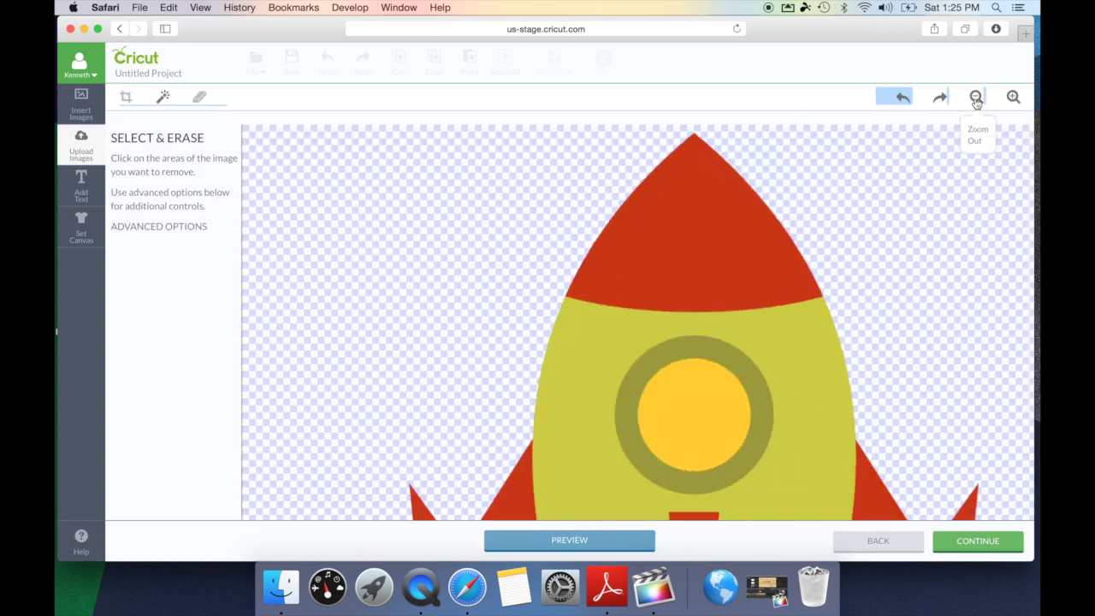
left_click(977, 100)
left_click(976, 100)
left_click(976, 100)
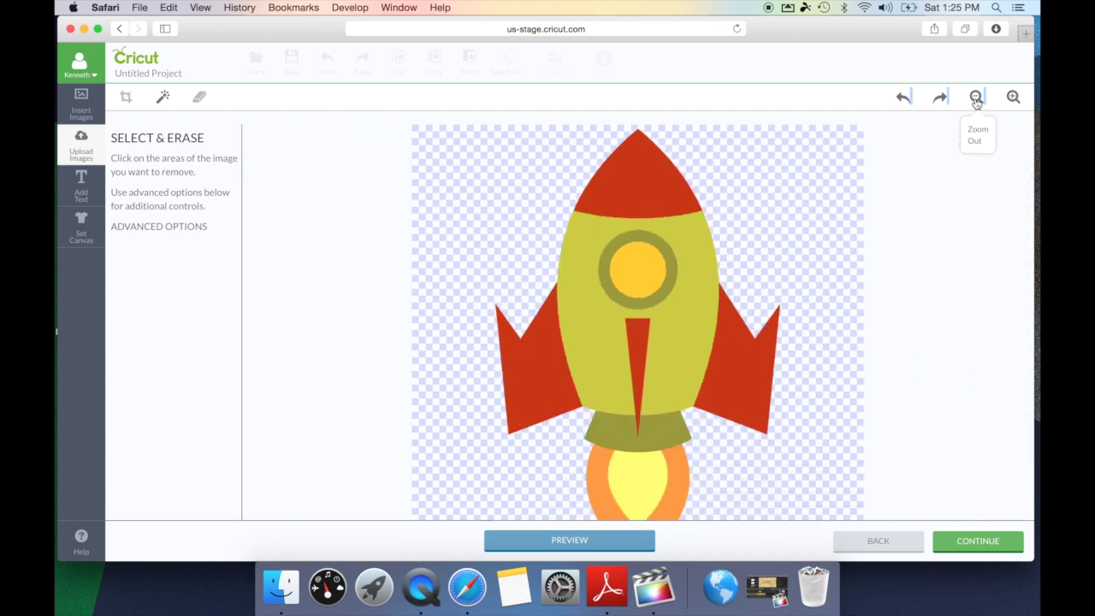
left_click(977, 100)
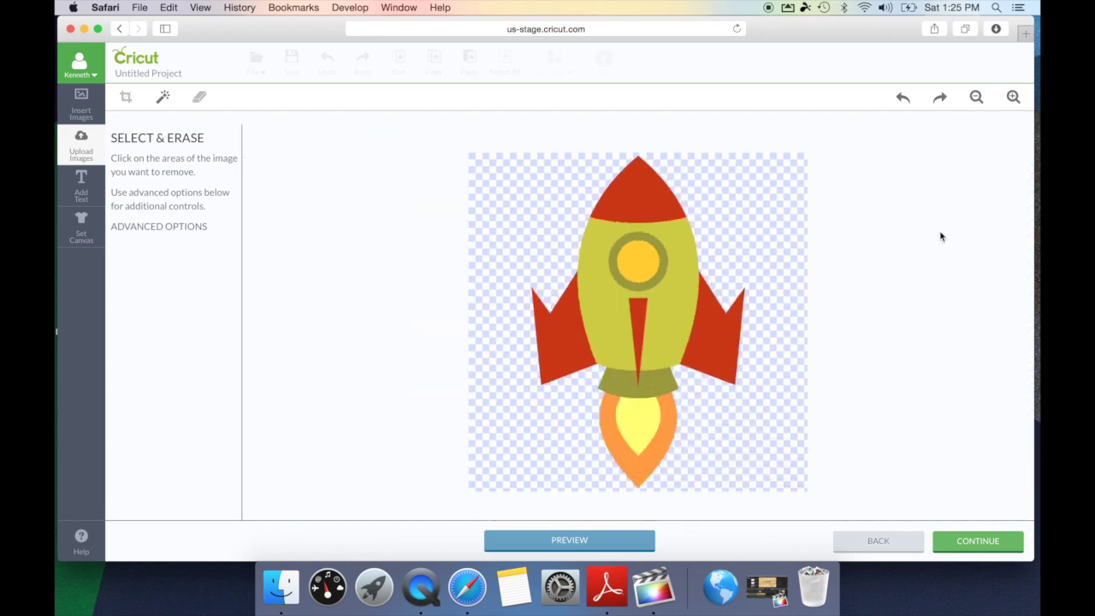
left_click(625, 544)
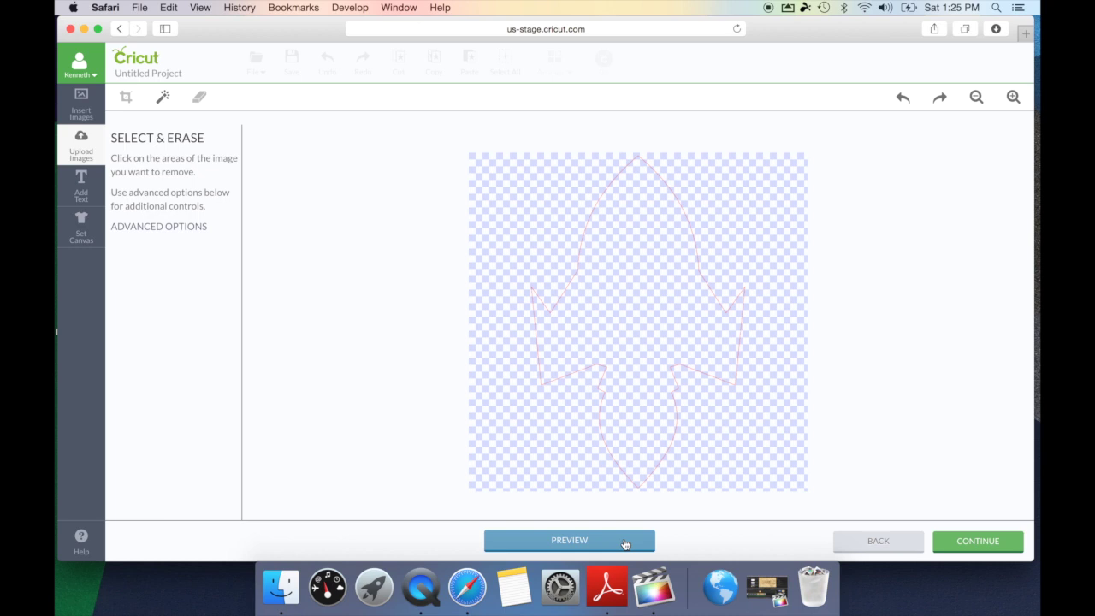
left_click(624, 542)
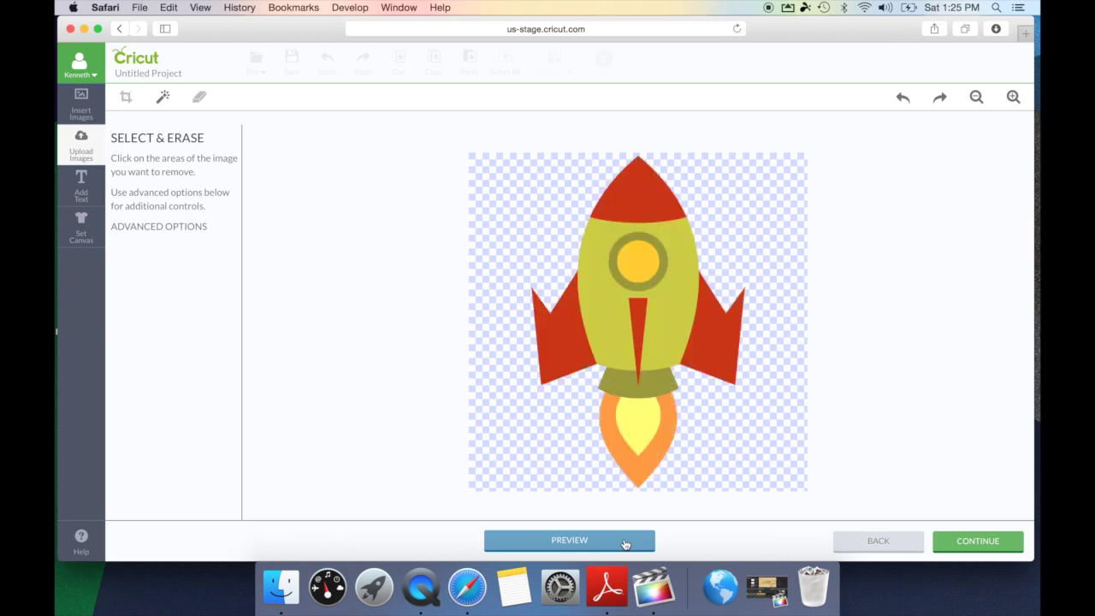
- Continue to the naming stage and enter "rocket" as both the image name and the tag
left_click(994, 540)
left_click(905, 188)
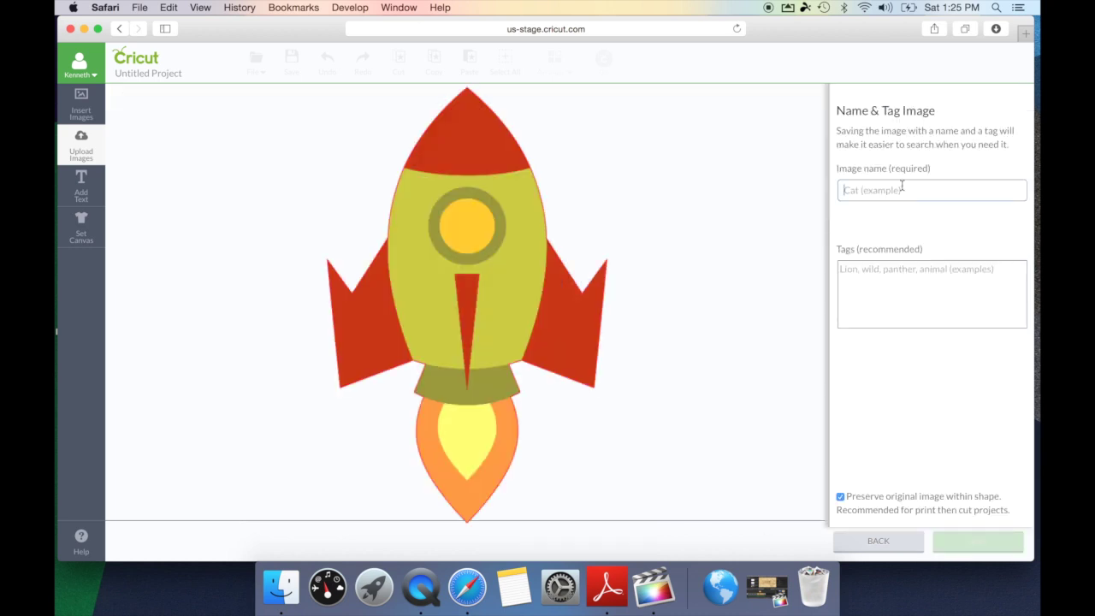
type("rocket")
left_click(840, 269)
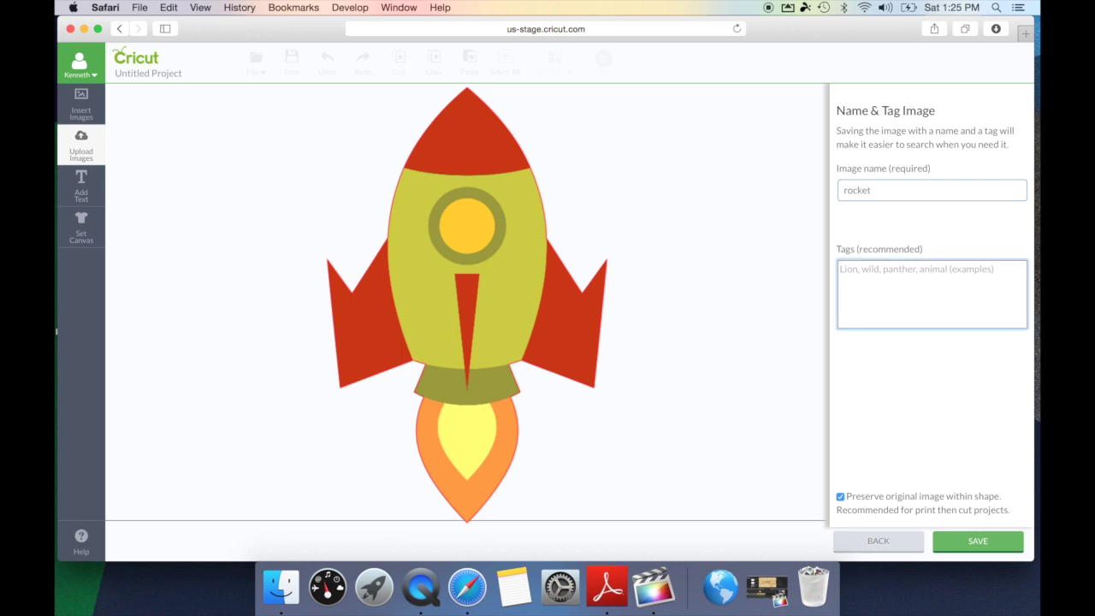
type("rocket")
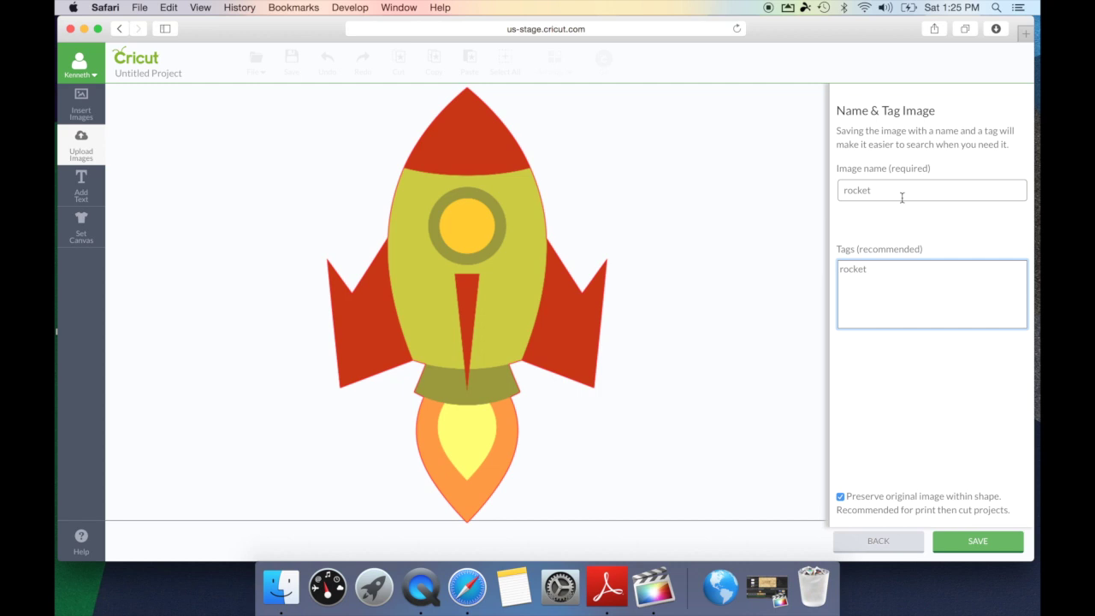
- Compare the rocket with the preserve original image option off and on, keep it on, and save the image
left_click(841, 502)
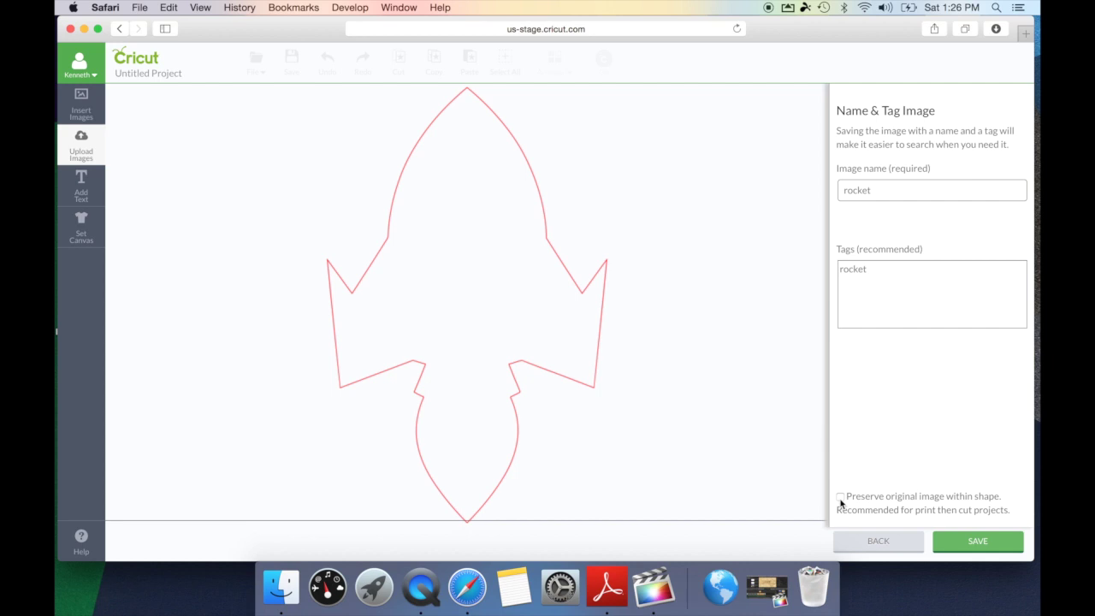
left_click(841, 500)
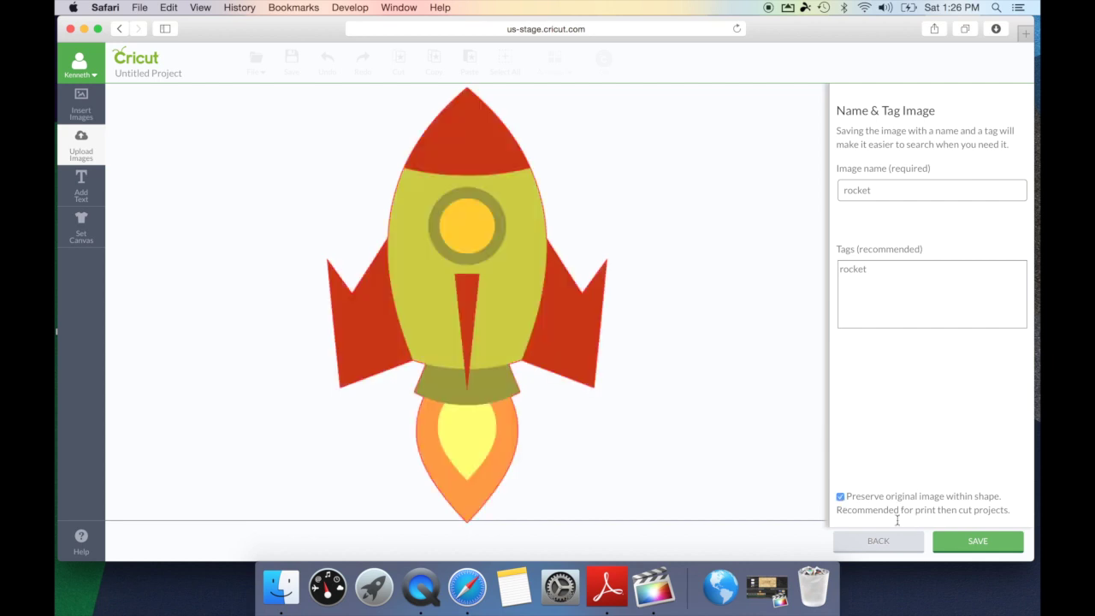
left_click(970, 543)
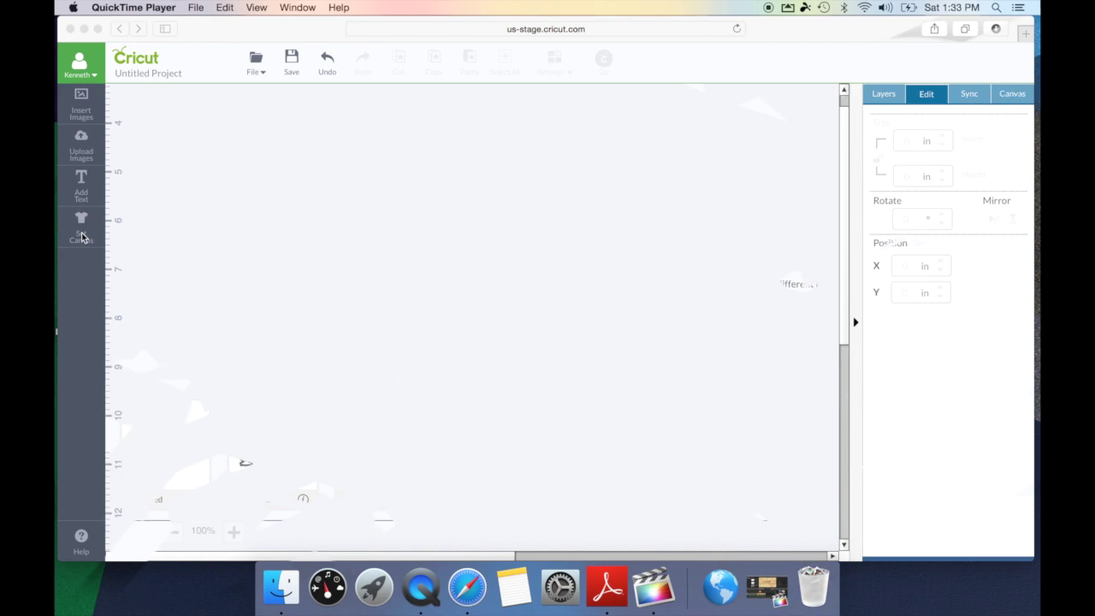
- Look over the canvas type categories, search the canvases for "shirt", and set the canvas to Wide neck t-shirts
left_click(81, 239)
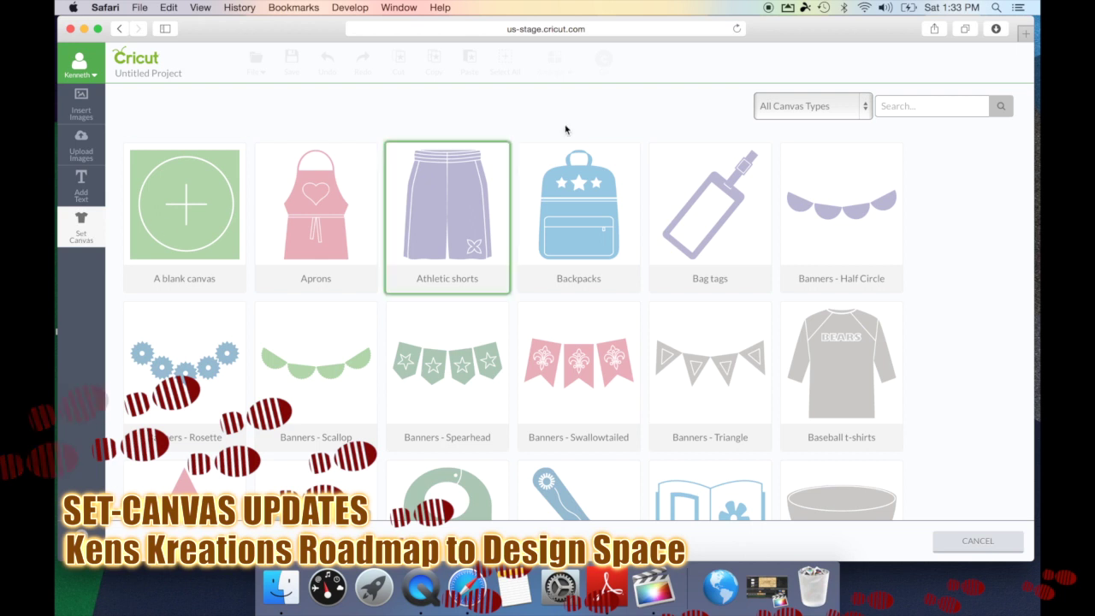
left_click(869, 110)
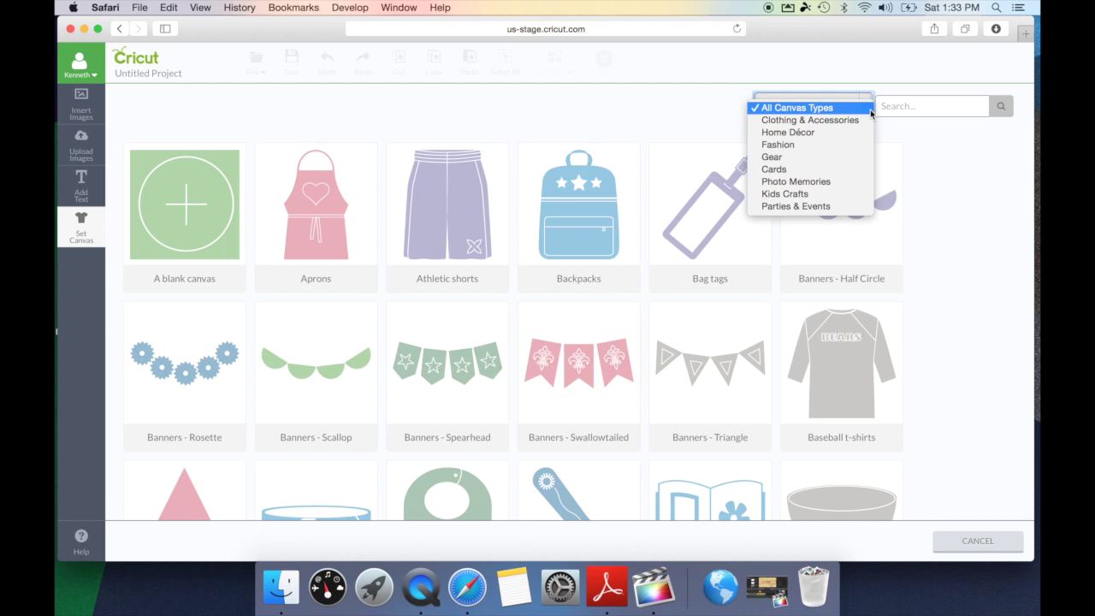
left_click(933, 124)
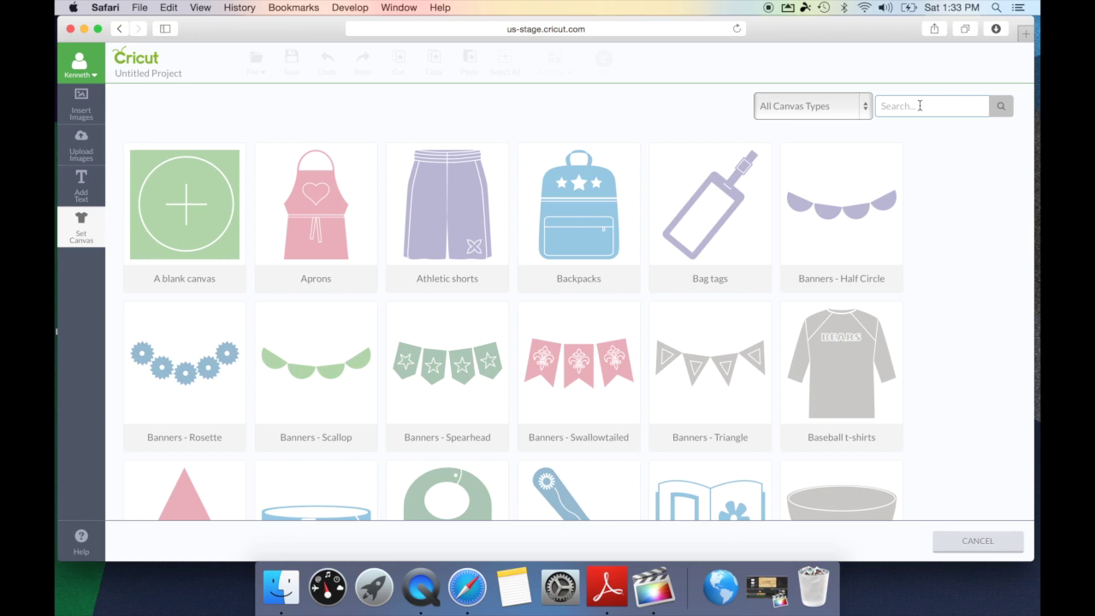
type("shirt")
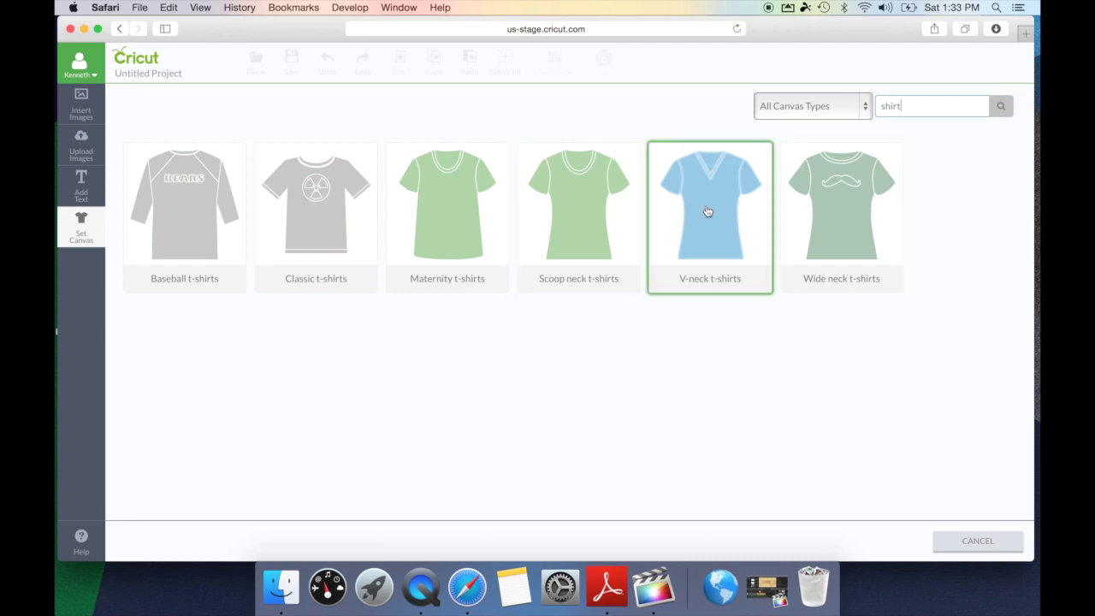
left_click(785, 219)
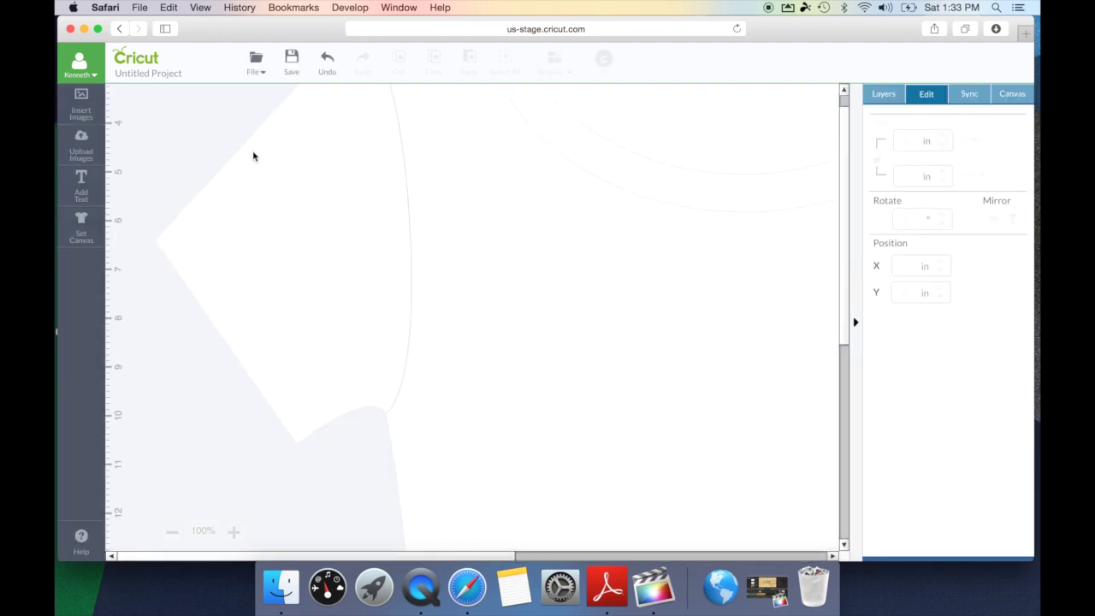
- Check the t-shirt canvas's type and size options at 50% zoom, and choose red as the canvas color
left_click(172, 530)
left_click(172, 530)
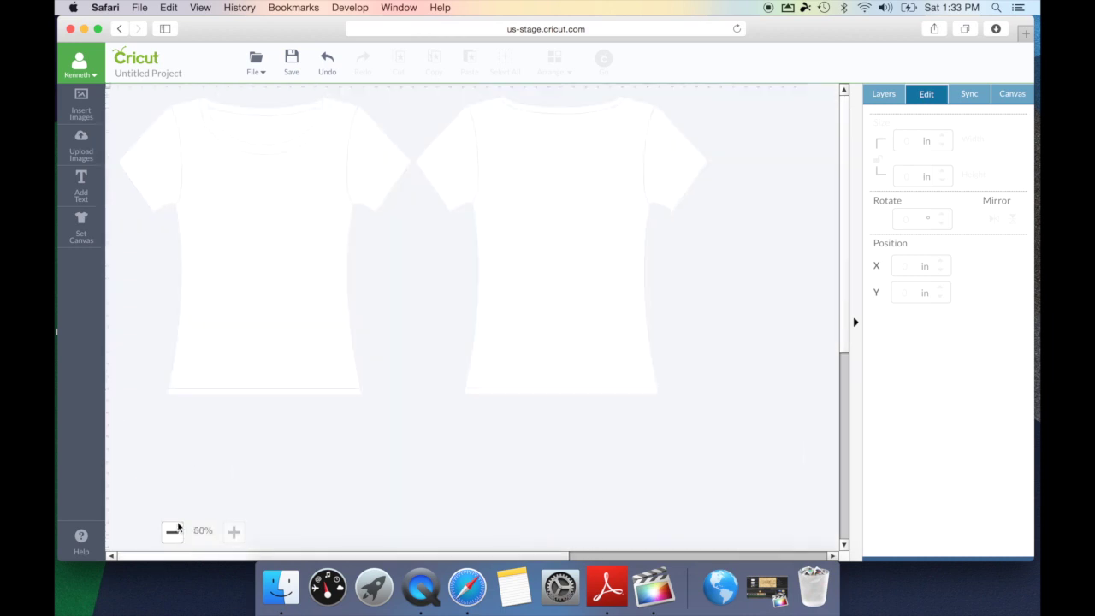
left_click(1018, 94)
left_click(1024, 159)
left_click(1025, 160)
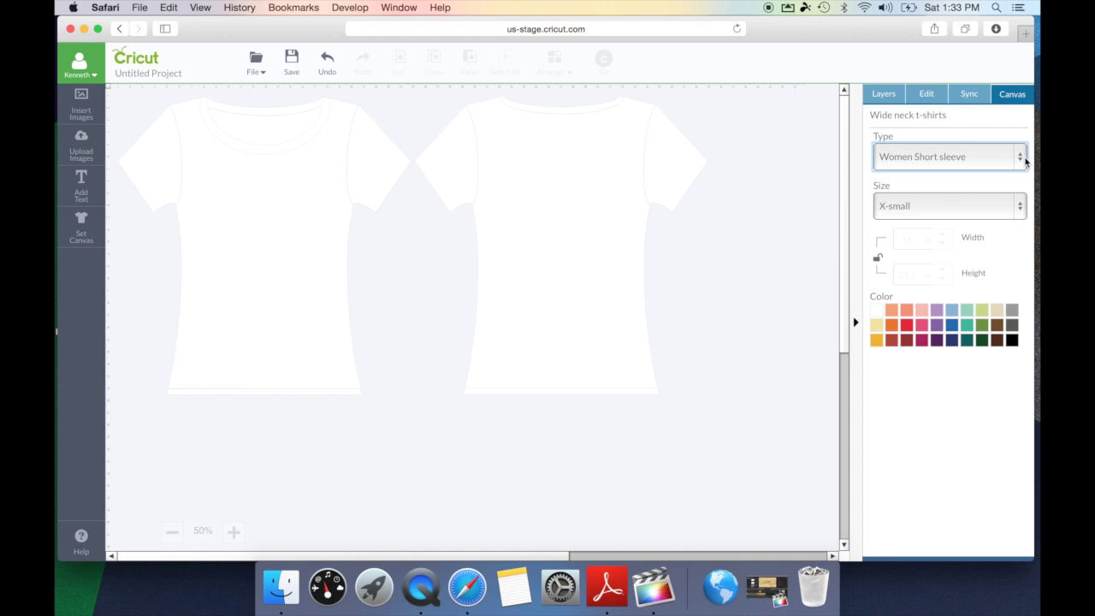
left_click(1023, 209)
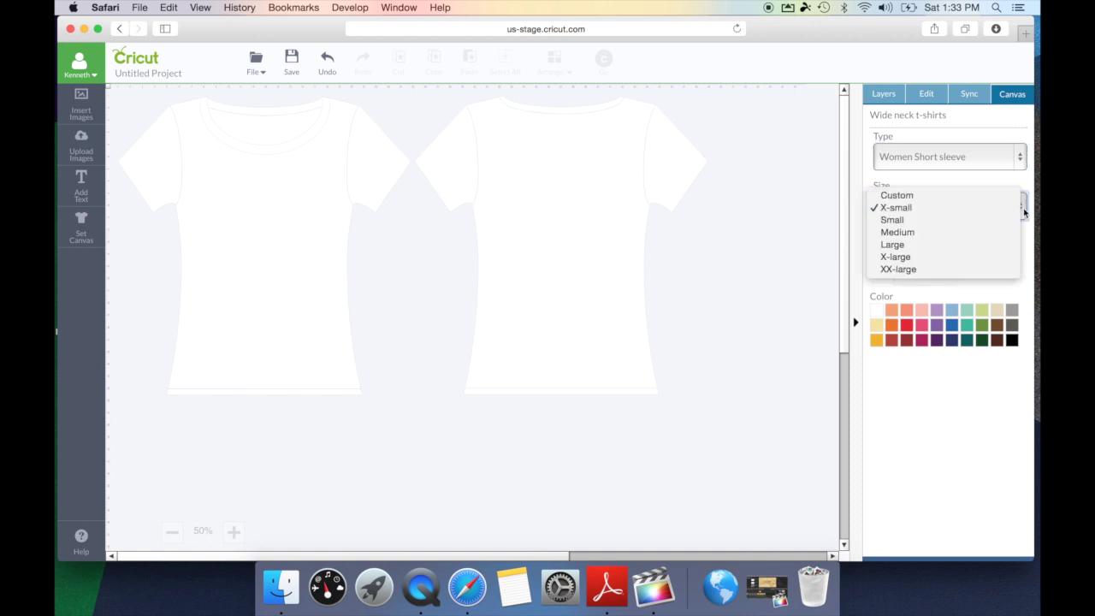
left_click(905, 332)
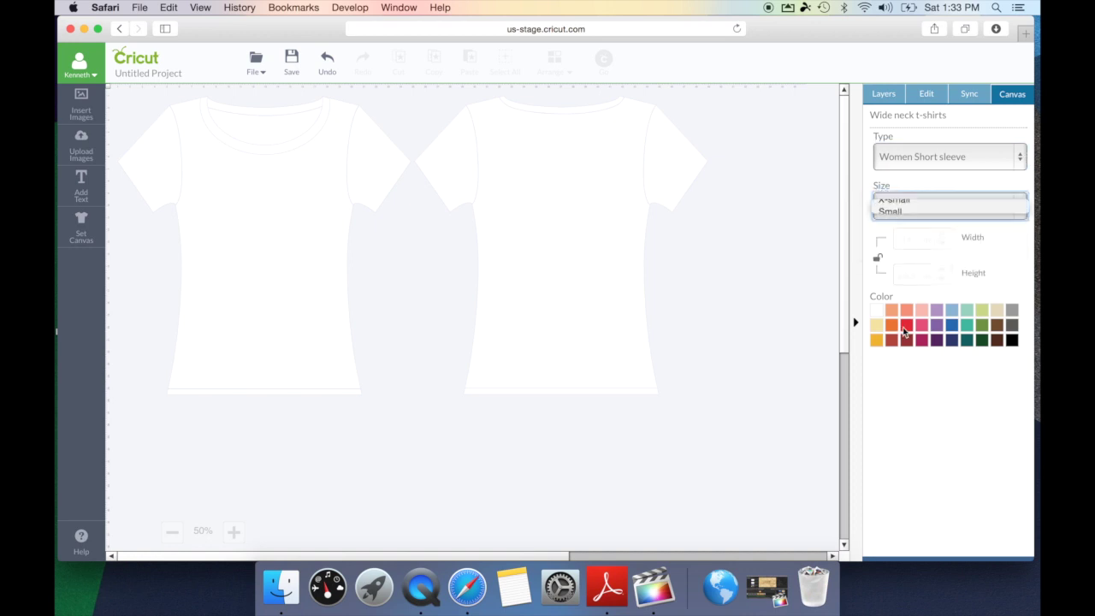
left_click(905, 332)
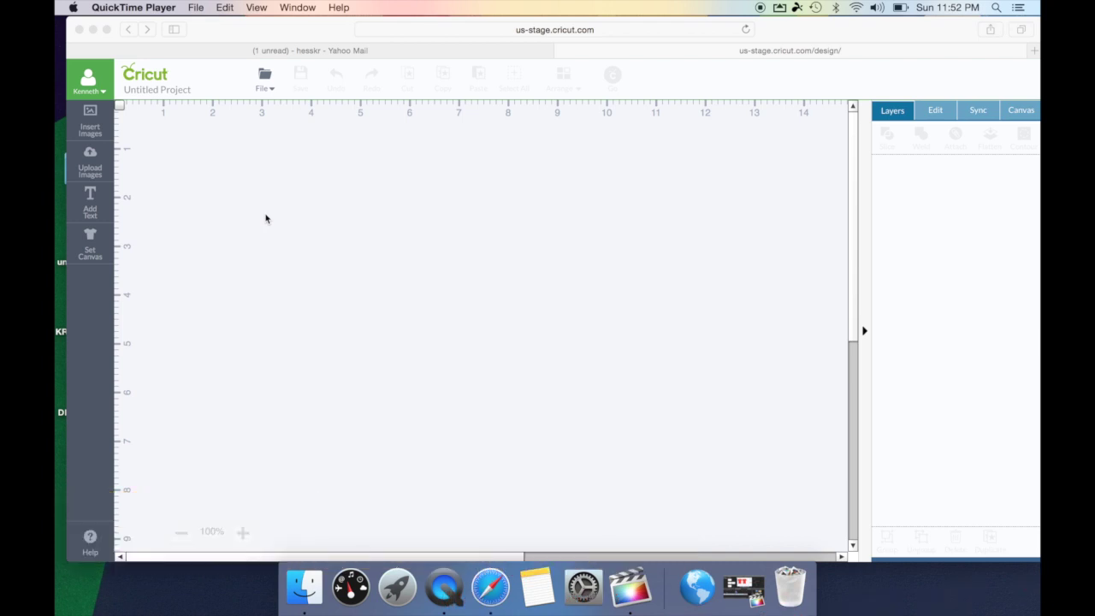
- Open the saved projects list without saving the current project, look over the project names and public status, and close it
left_click(267, 86)
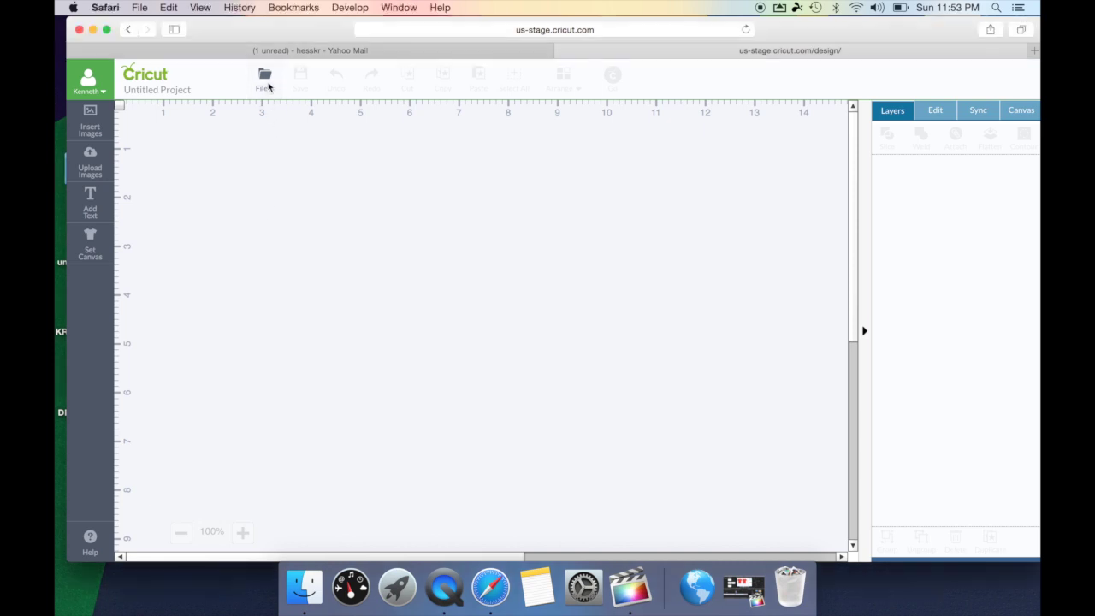
left_click(265, 81)
left_click(267, 158)
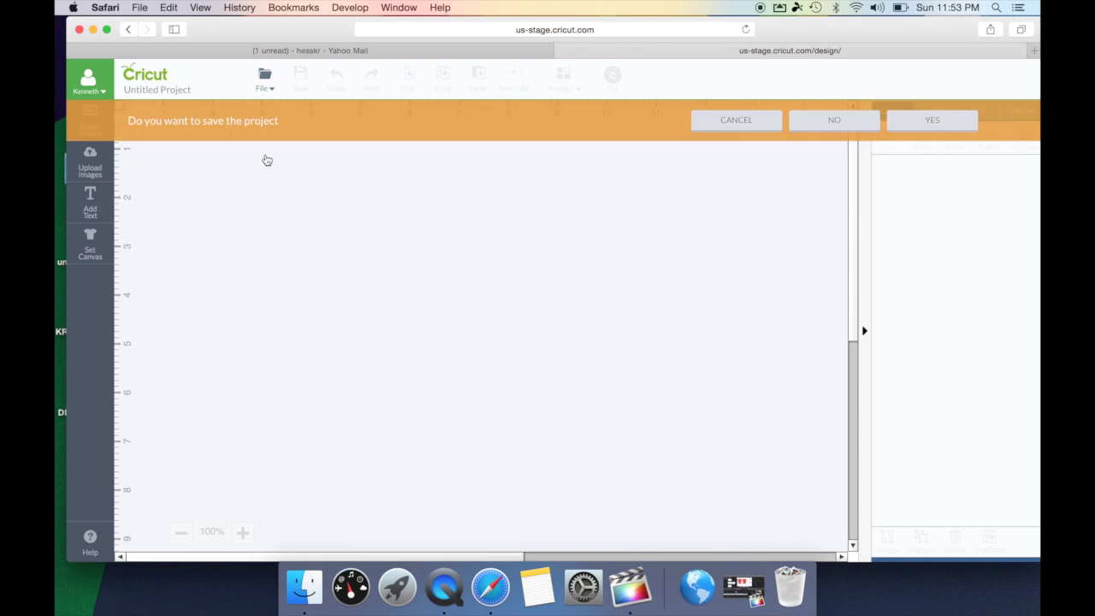
left_click(861, 123)
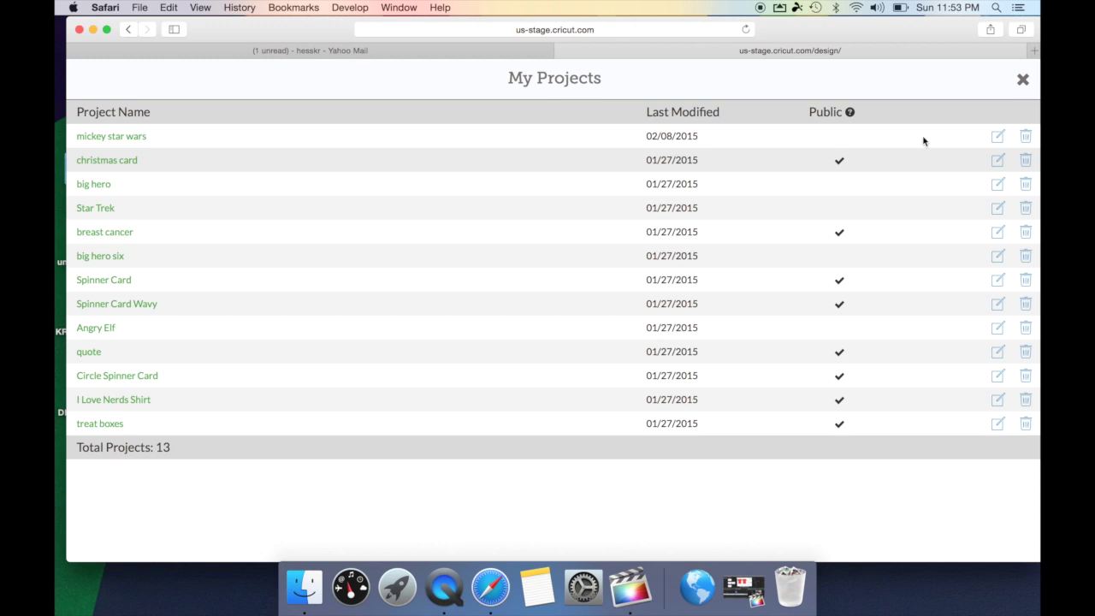
left_click(1023, 80)
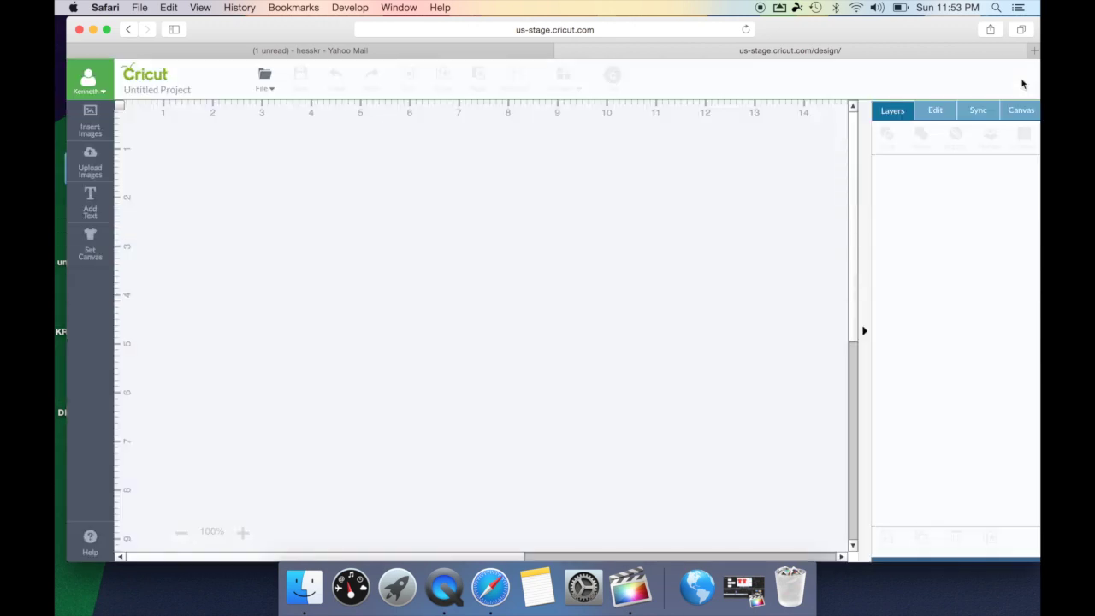